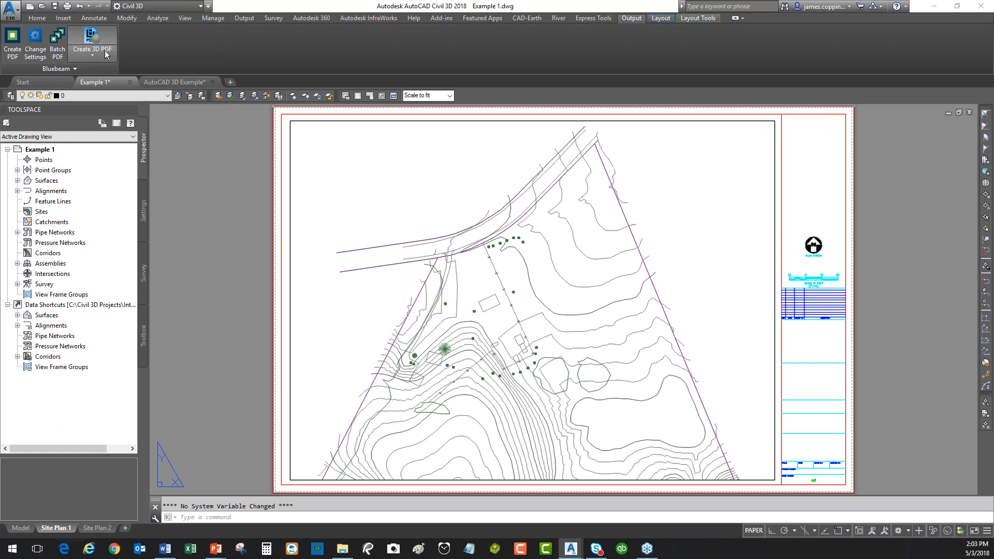
Open the Bluebeam conversion settings for the Example 1 drawing.
left_click(36, 55)
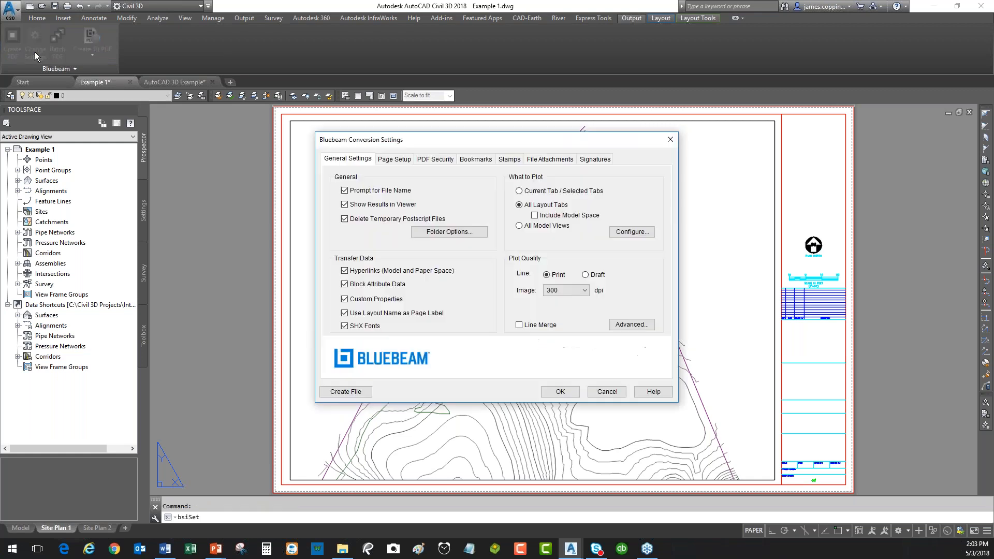
left_click_drag(458, 136, 428, 78)
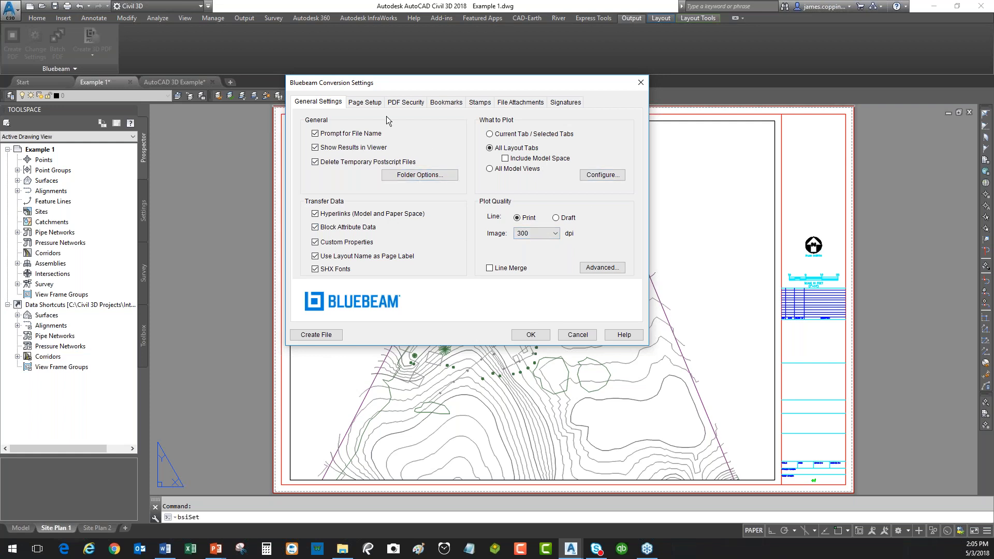
left_click(409, 175)
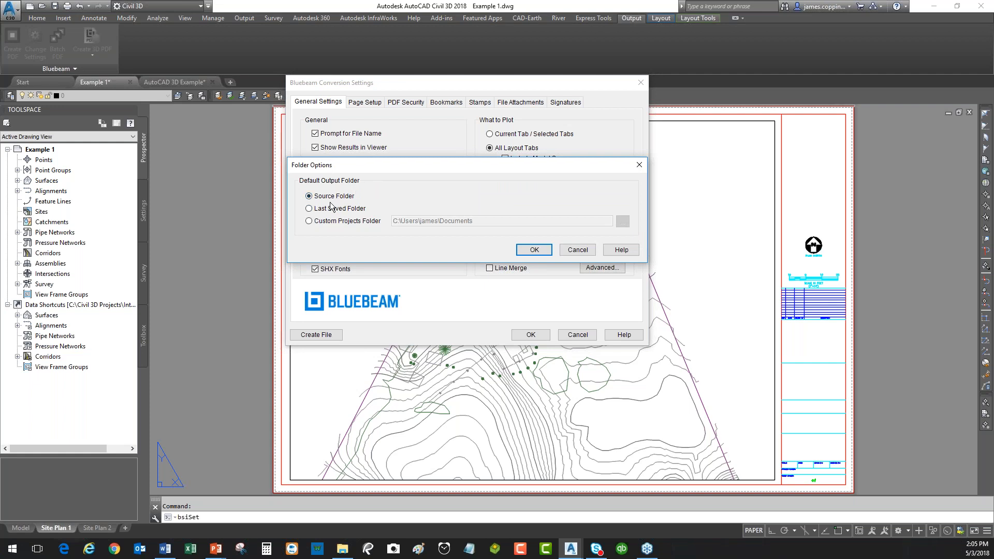
left_click(322, 209)
left_click(339, 223)
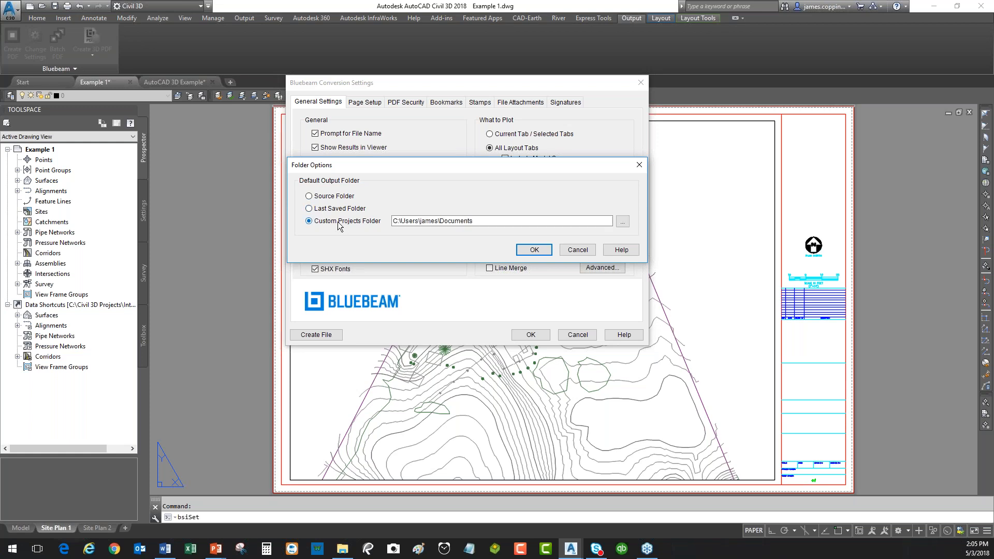
left_click(624, 223)
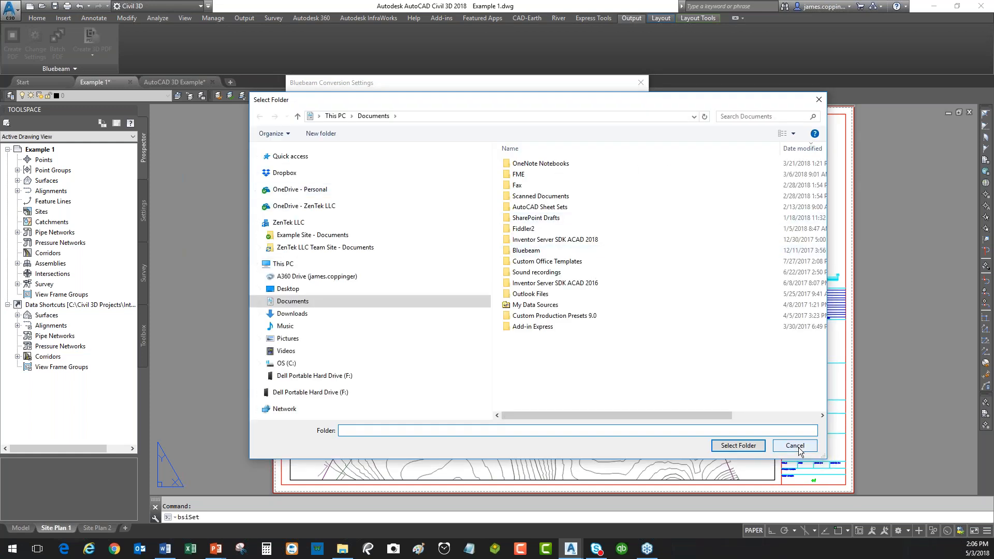
left_click(796, 447)
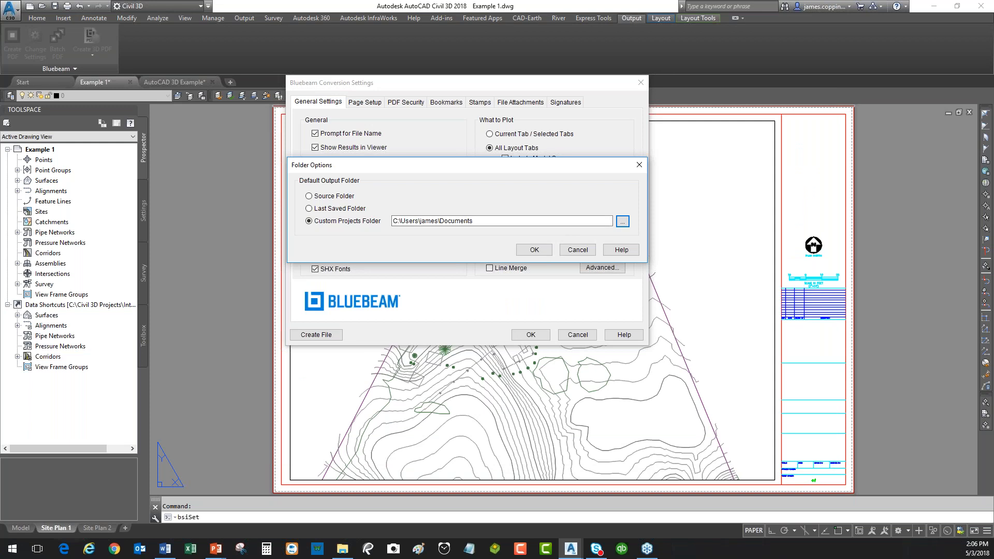
left_click(584, 250)
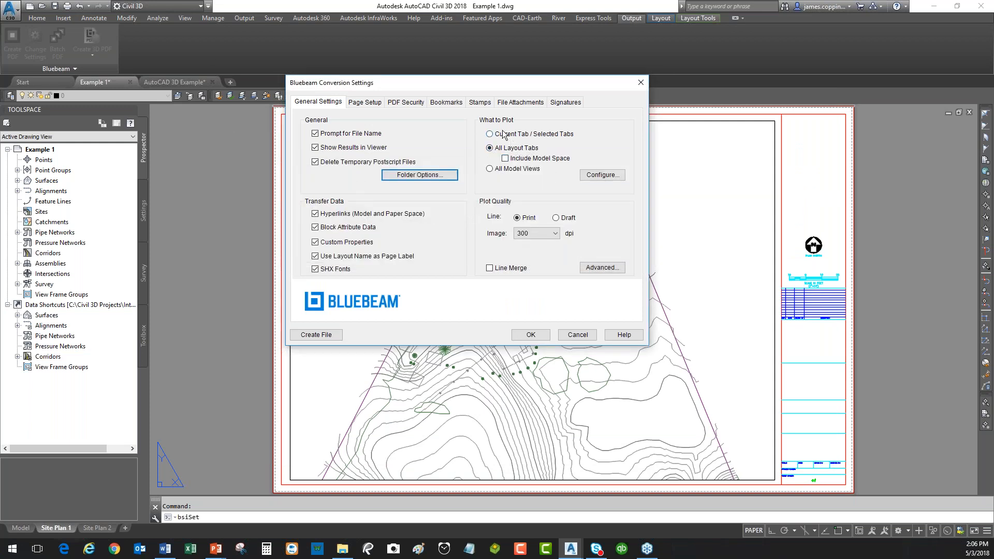
Try plotting the current tab and all model views, and settle on All Layout Tabs as what to plot.
left_click(534, 135)
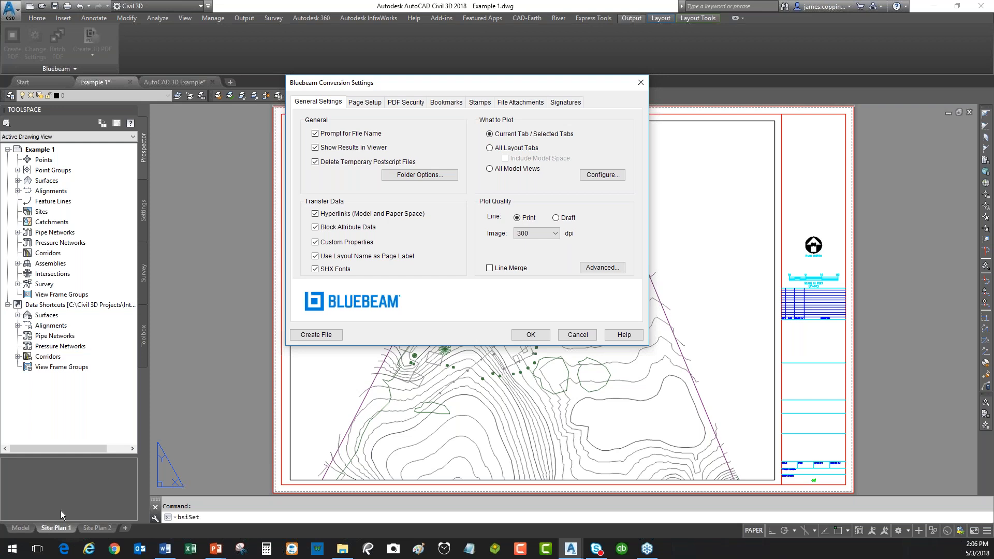
left_click(515, 147)
left_click(491, 171)
left_click(491, 148)
Try the File Name Only and Append Layout Name options for tab naming, and settle on Layout Name Only.
left_click(604, 176)
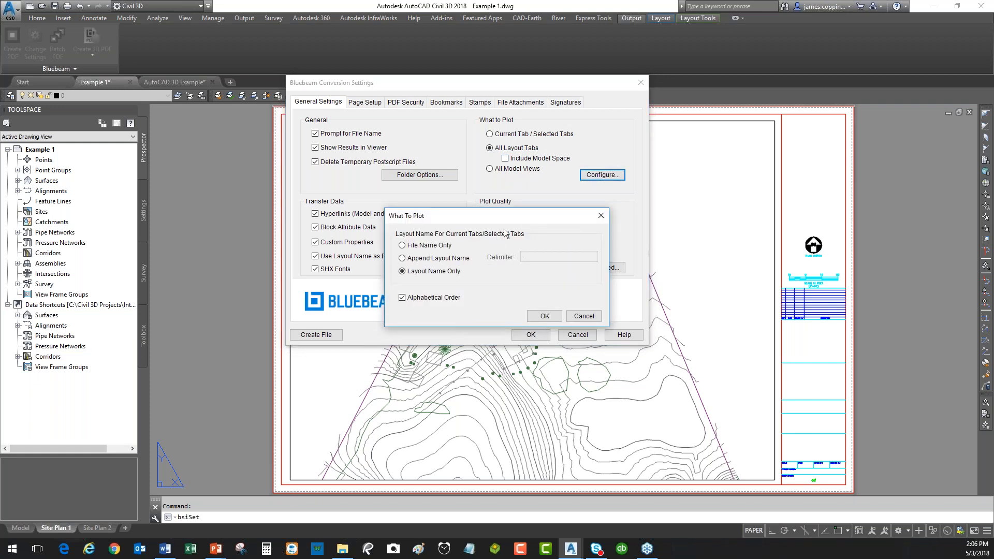
left_click_drag(514, 215, 546, 213)
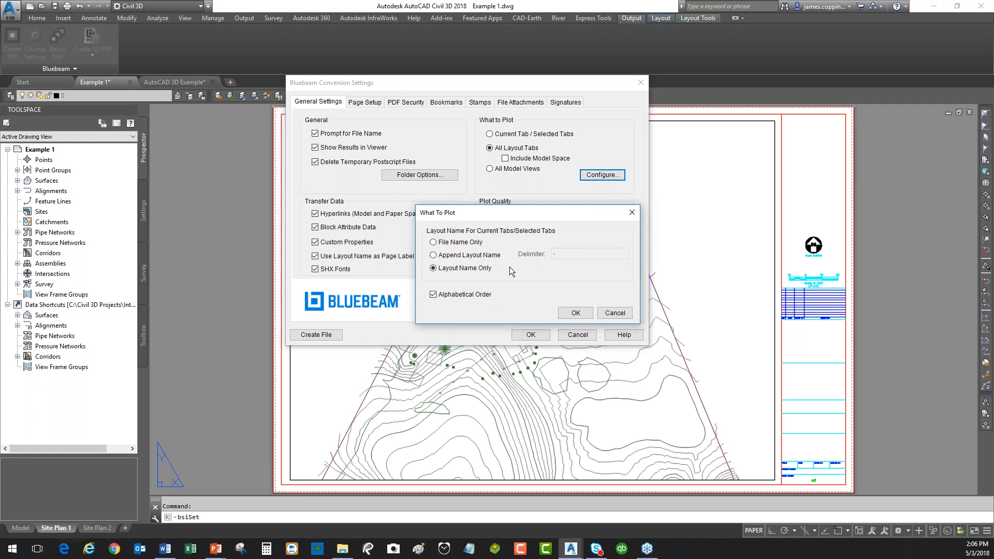
left_click(435, 243)
left_click(439, 257)
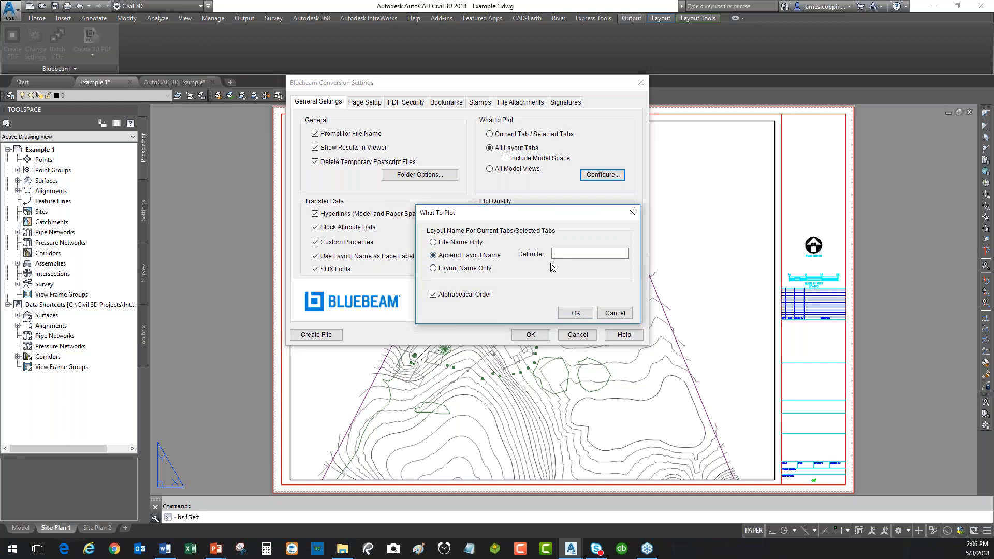
left_click(578, 255)
left_click(448, 270)
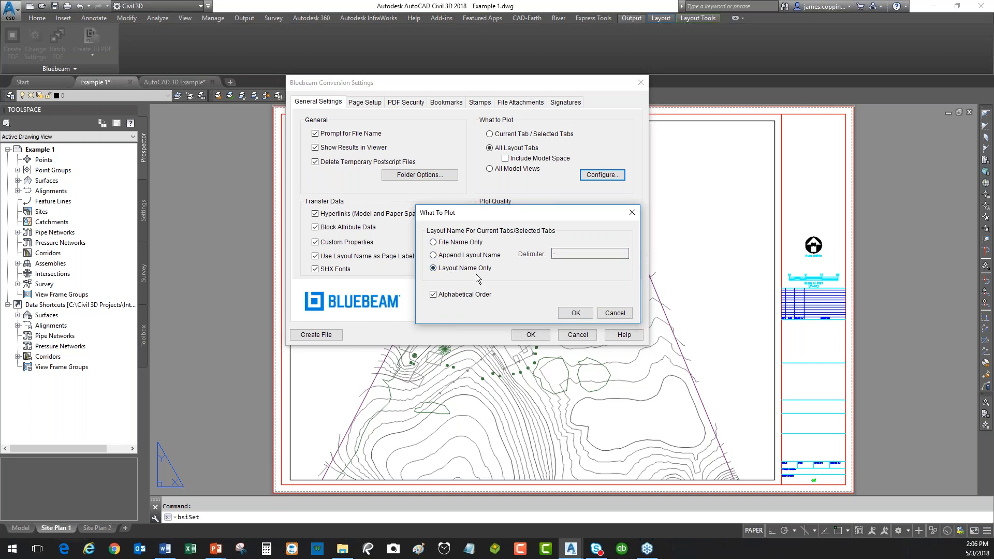
left_click(575, 313)
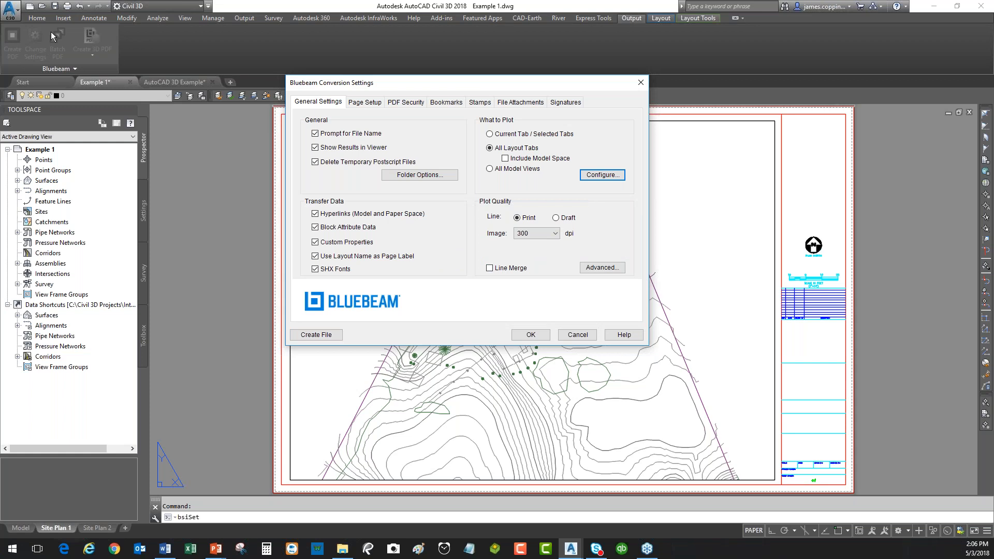
Create the PDF of the layouts and save it as Example 1.pdf with the append mode on Overwrite.
left_click(316, 335)
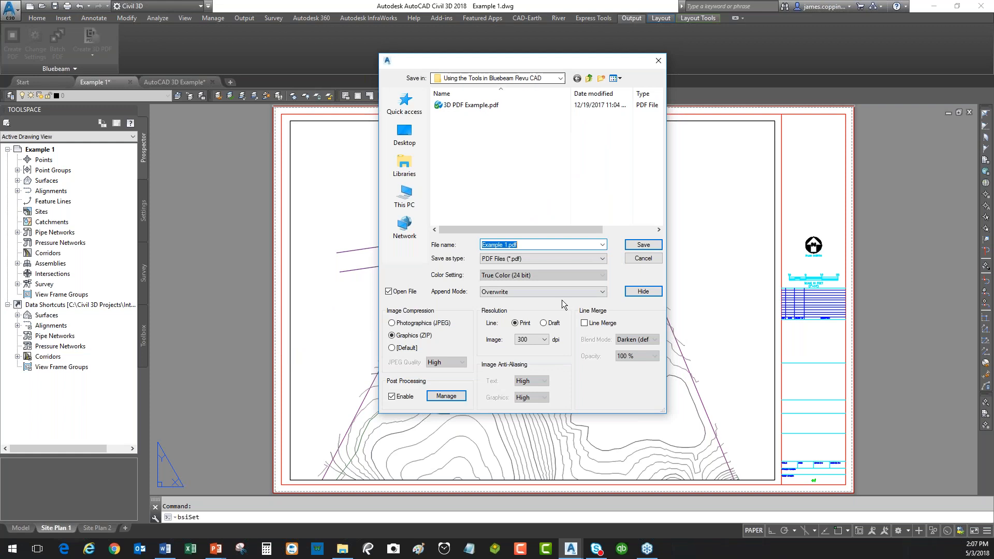
left_click(644, 245)
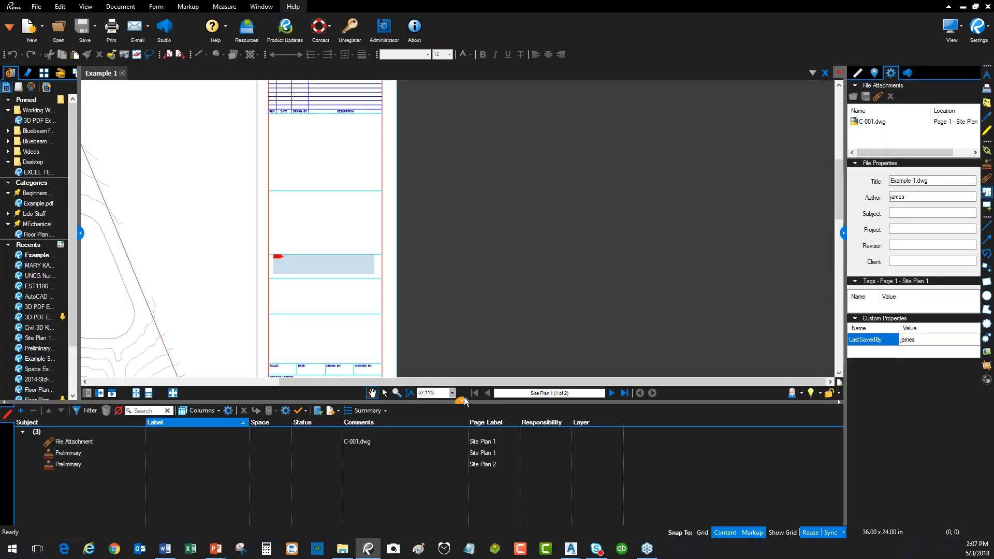
Hide the markups list and review the Site Plan 1 and Site Plan 2 pages of the PDF through their thumbnails.
left_click(462, 401)
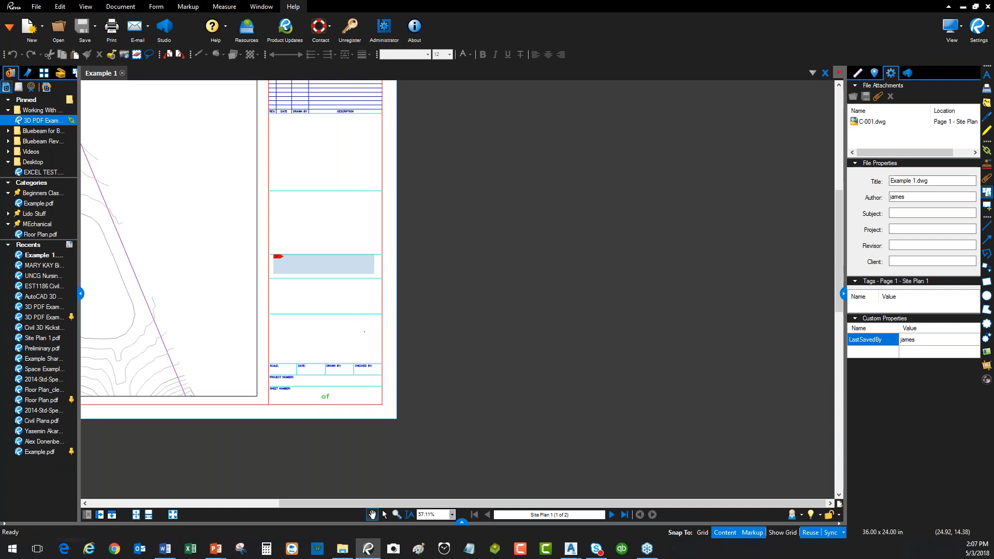
left_click(44, 73)
left_click(38, 136)
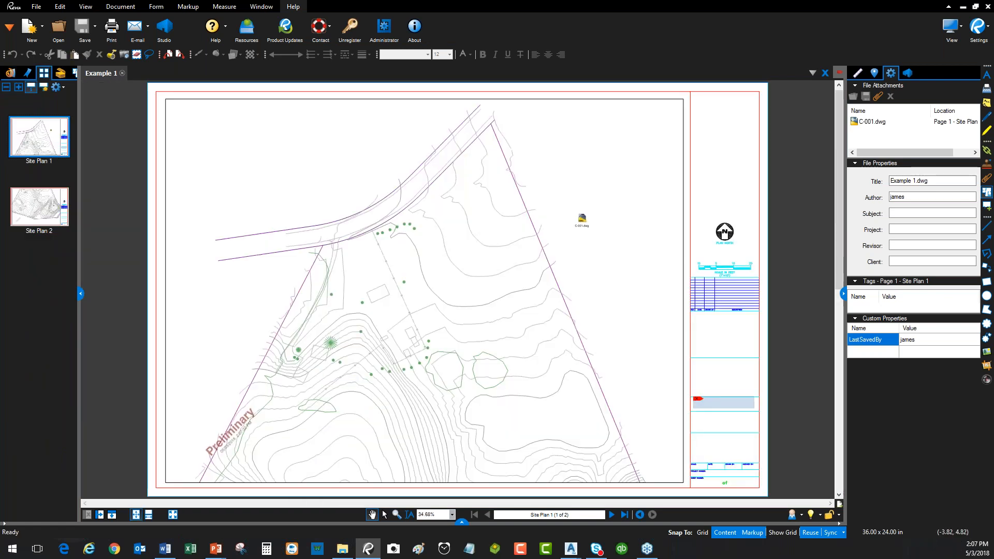
left_click(55, 208)
left_click(52, 151)
left_click(61, 211)
left_click(51, 140)
left_click(56, 213)
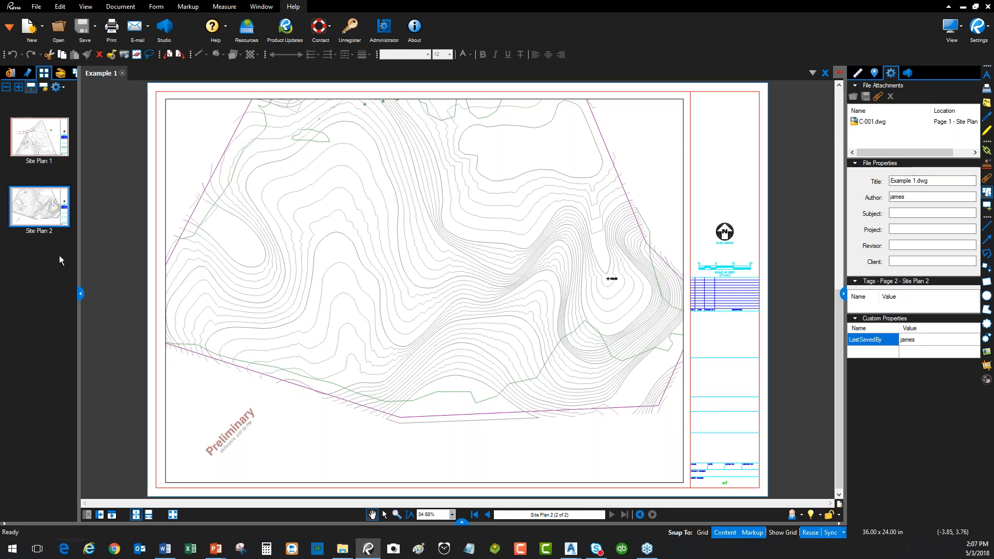
Switch back to AutoCAD Civil 3D and open the page setup options of the Bluebeam conversion settings.
left_click(963, 7)
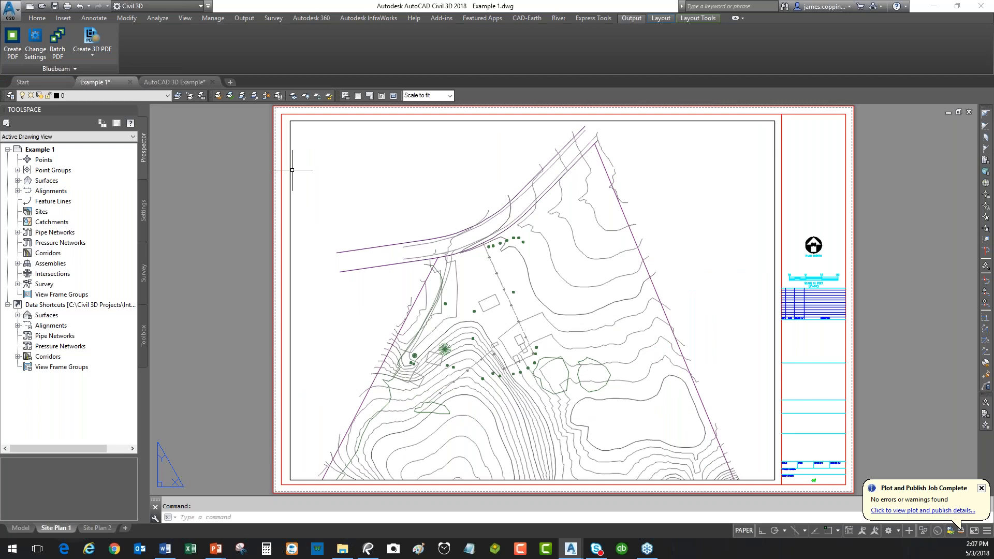
left_click(39, 45)
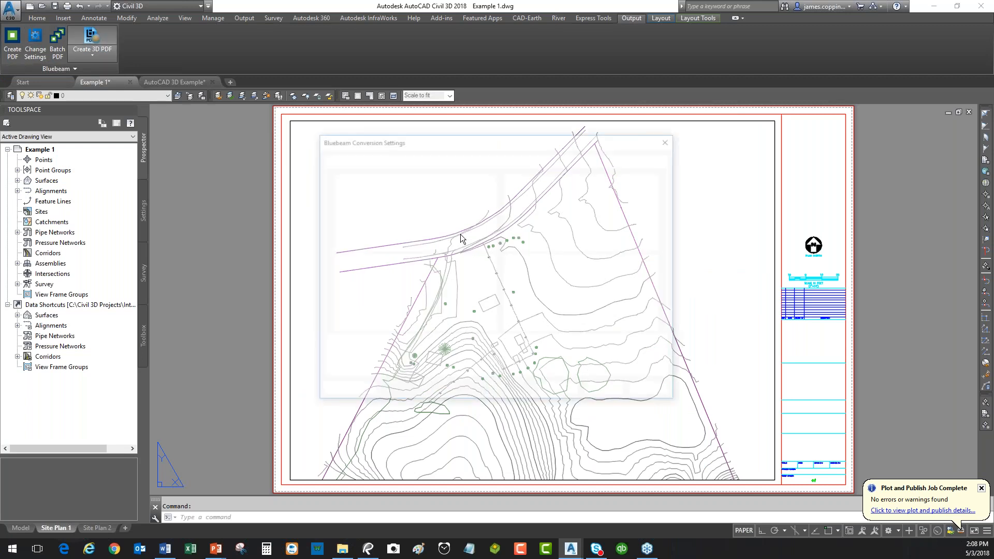
left_click(395, 159)
left_click_drag(434, 141, 419, 117)
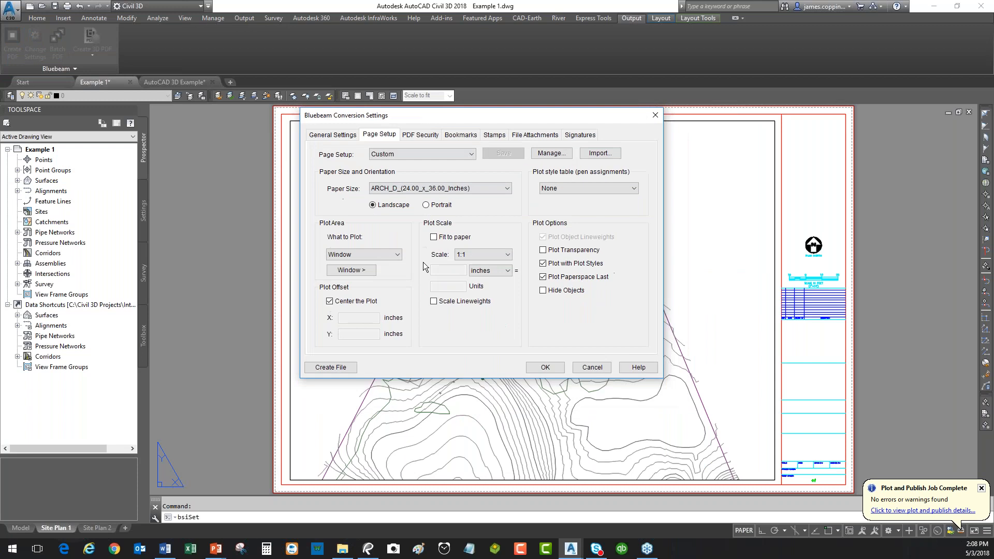
Try the Native (AutoCAD) and ANSI E (AutoCAD) page setups, and return the page setup to Custom.
left_click(471, 154)
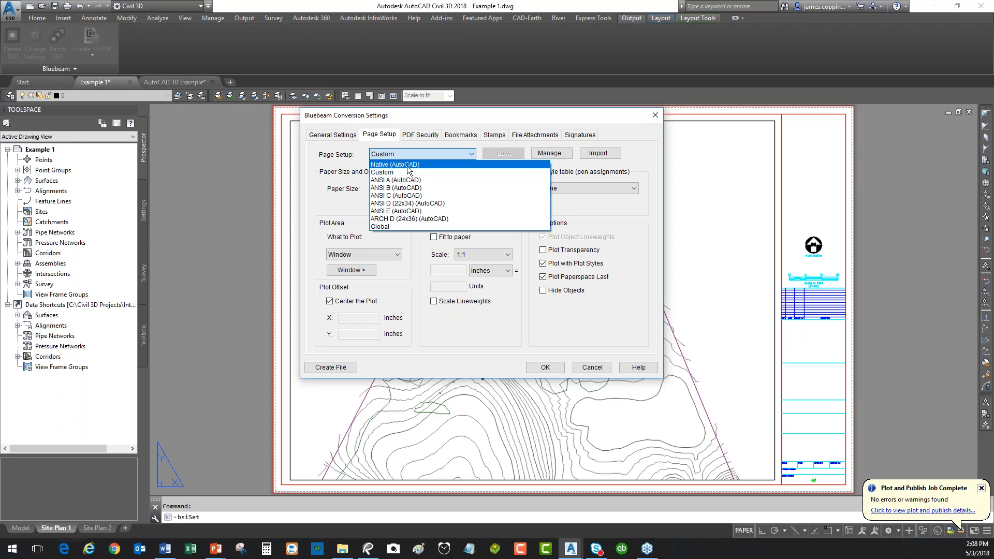
left_click(408, 165)
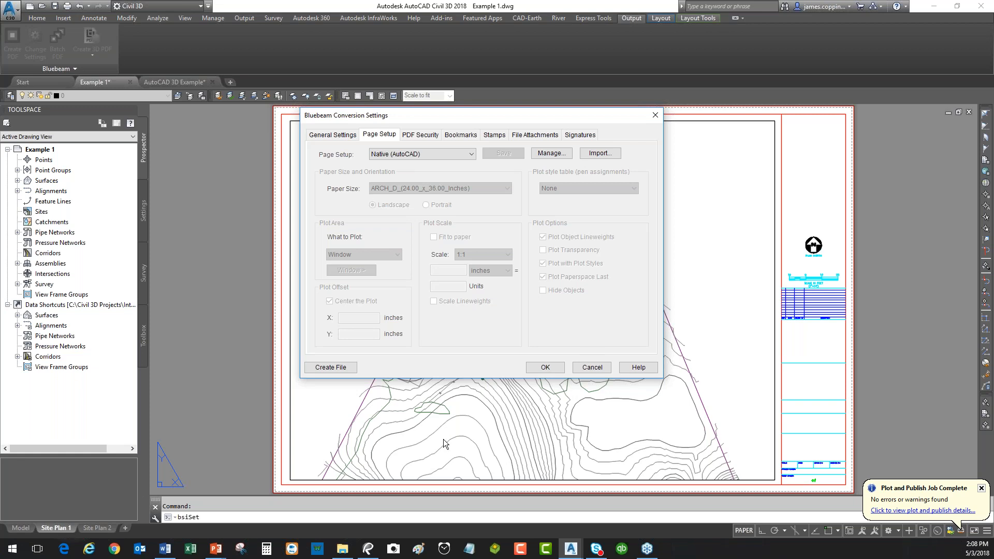
left_click(472, 154)
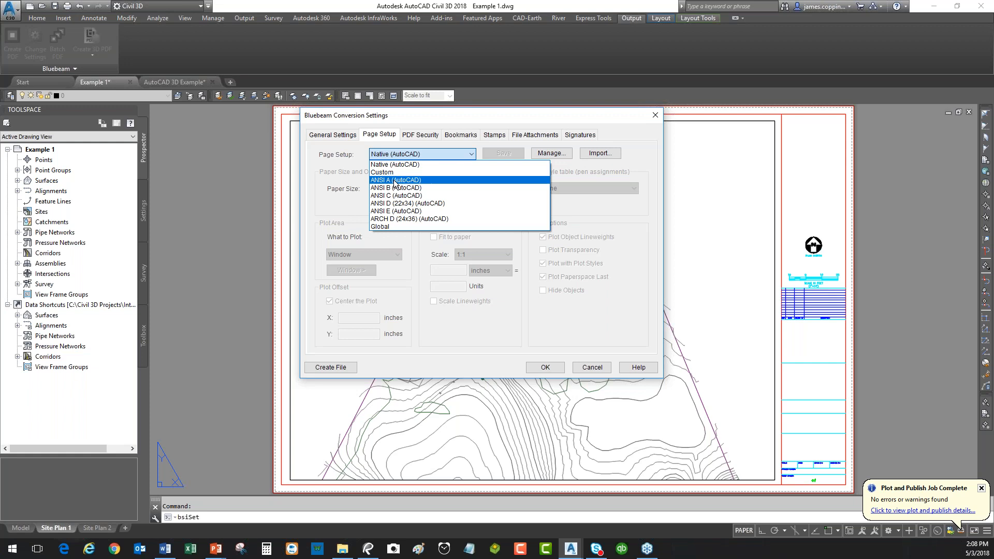
left_click(393, 211)
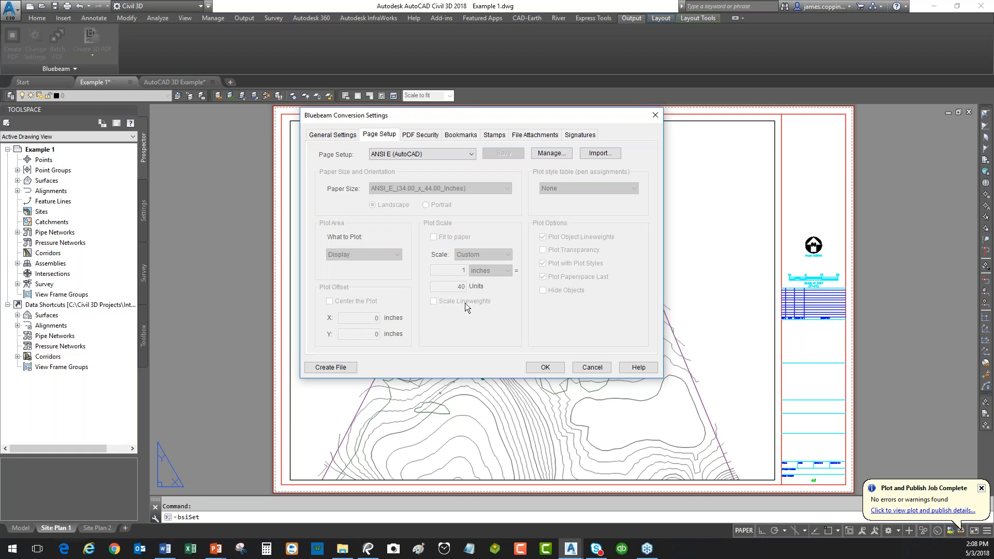
left_click(472, 154)
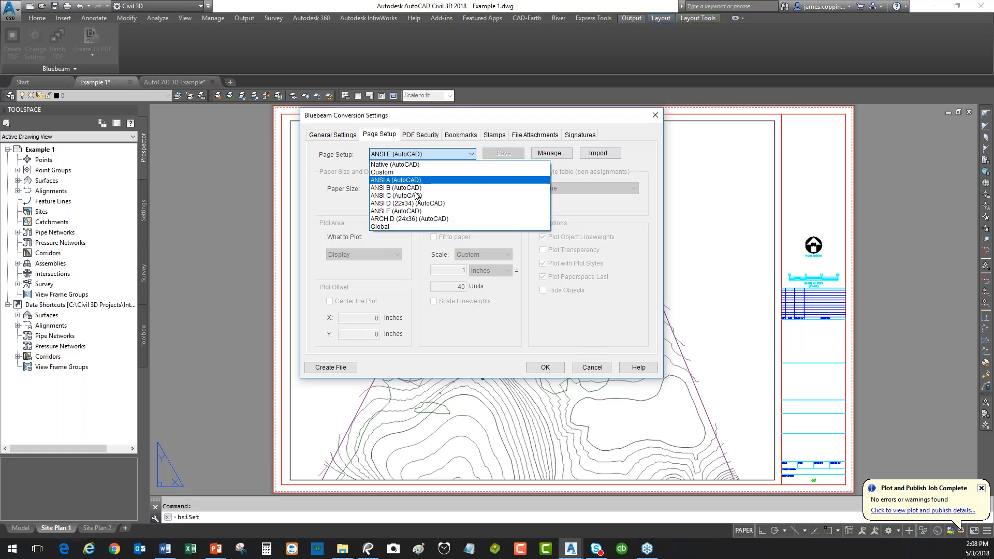
left_click(394, 172)
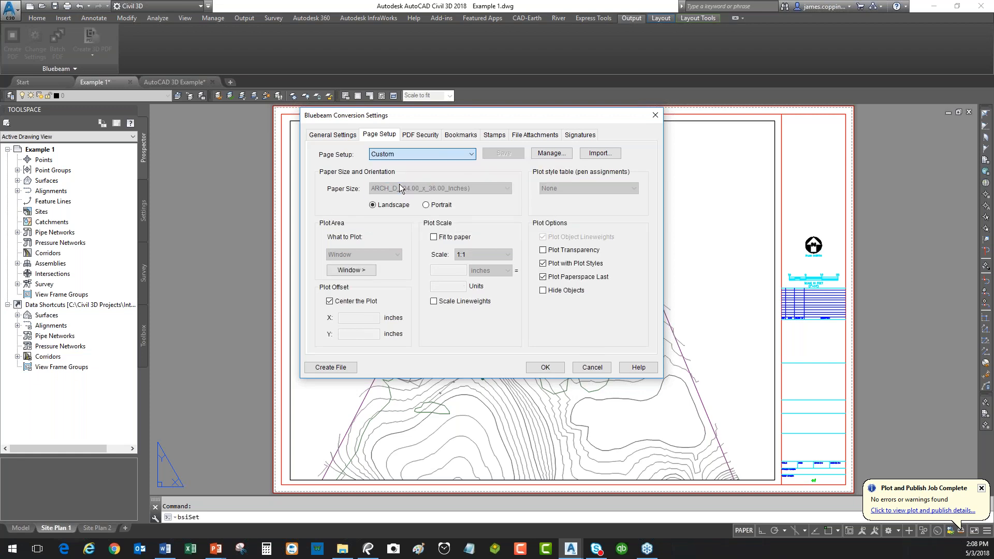
Examine the available paper sizes and plot style tables for the Custom page setup.
left_click(510, 190)
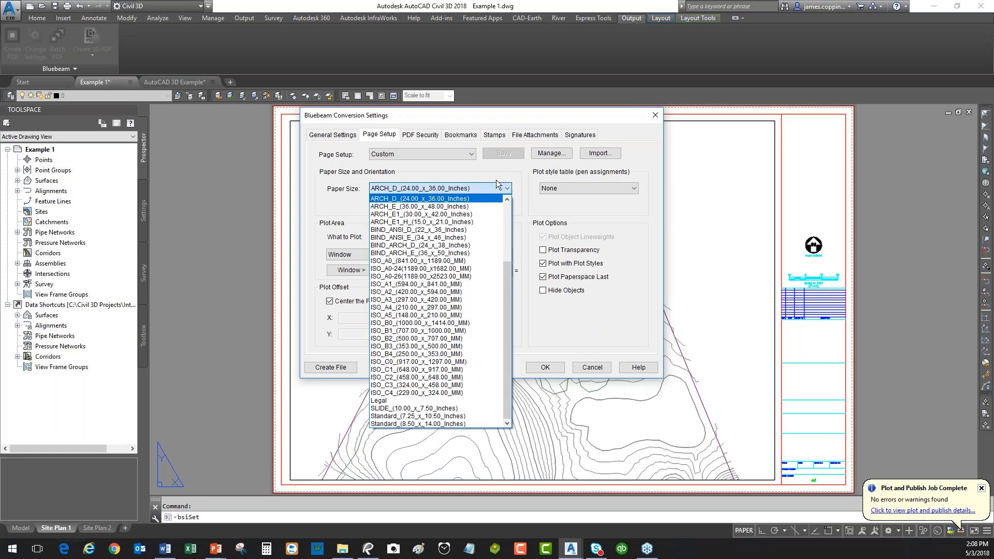
left_click(410, 170)
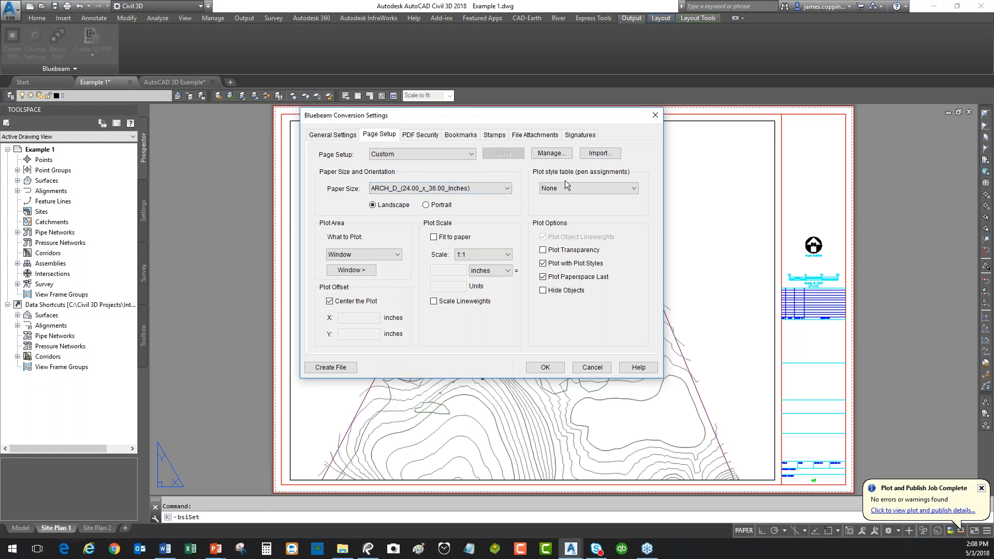
left_click(610, 188)
left_click(642, 165)
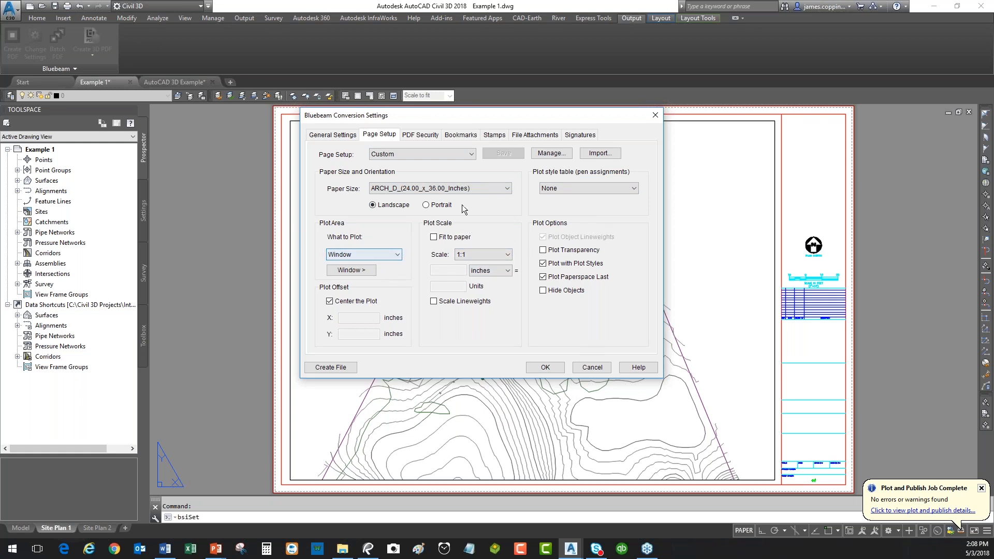
left_click(601, 154)
left_click(603, 196)
left_click(604, 187)
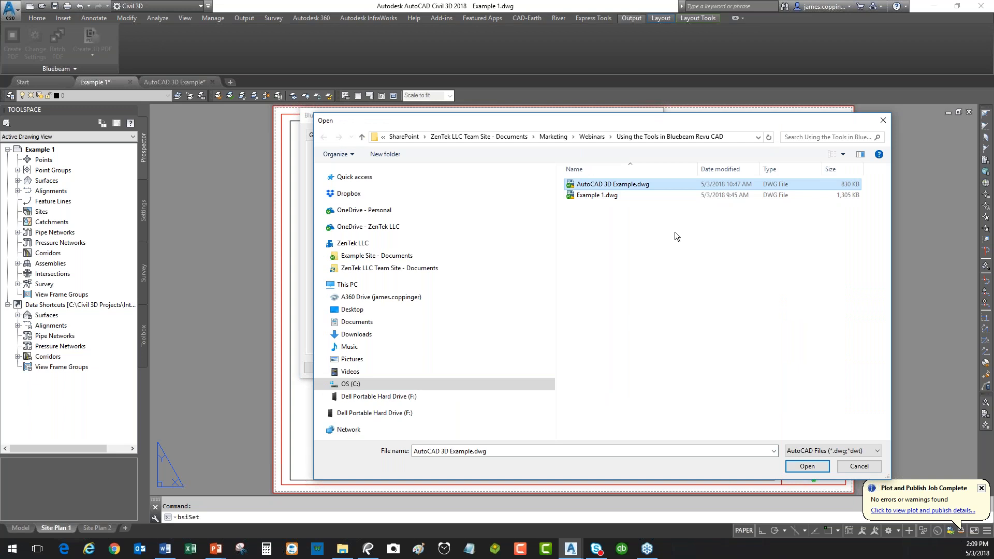
left_click_drag(647, 121, 629, 94)
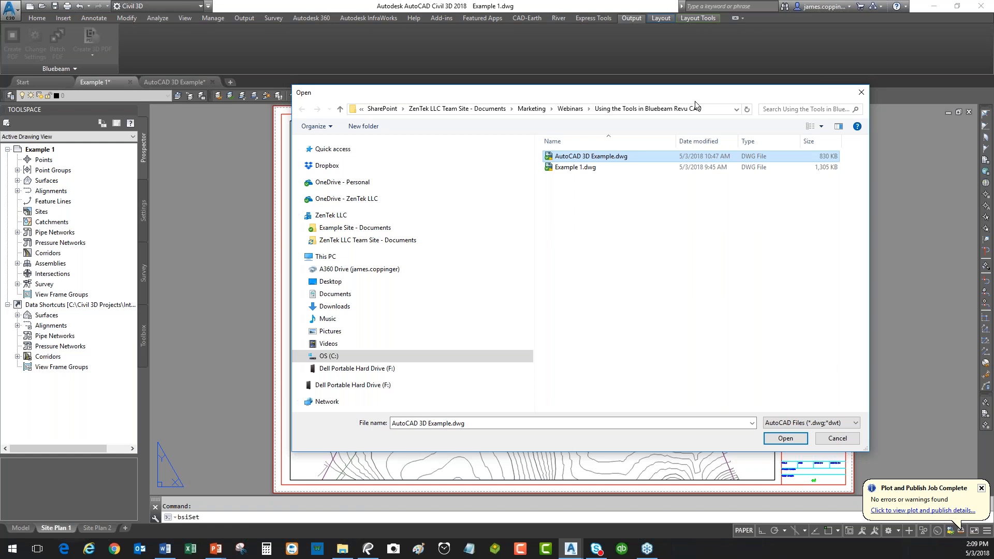
left_click(850, 439)
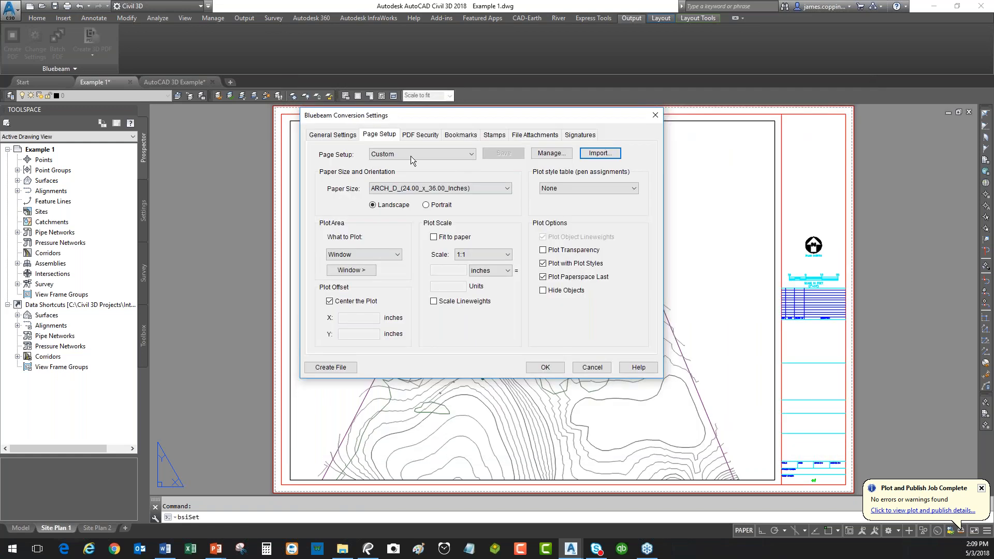
left_click(463, 156)
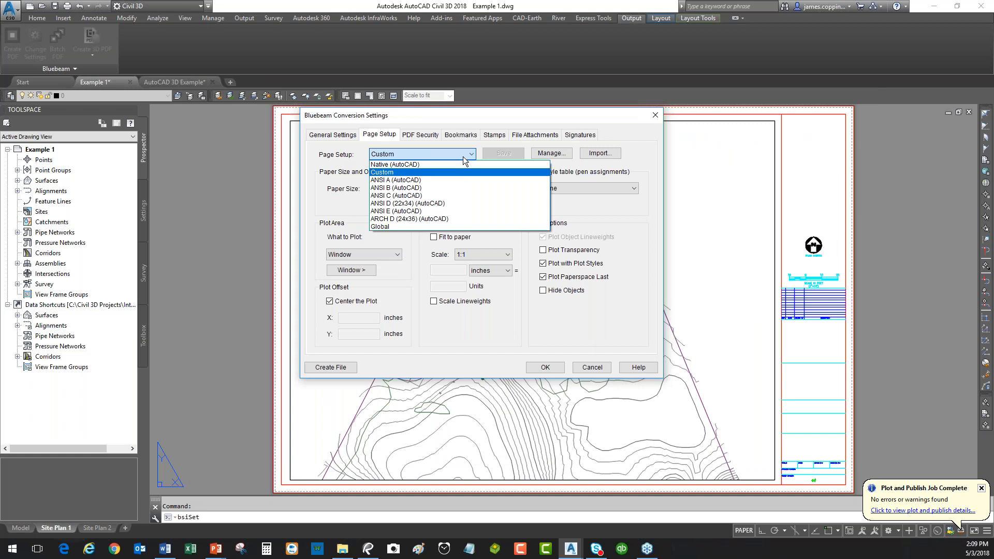
left_click(463, 156)
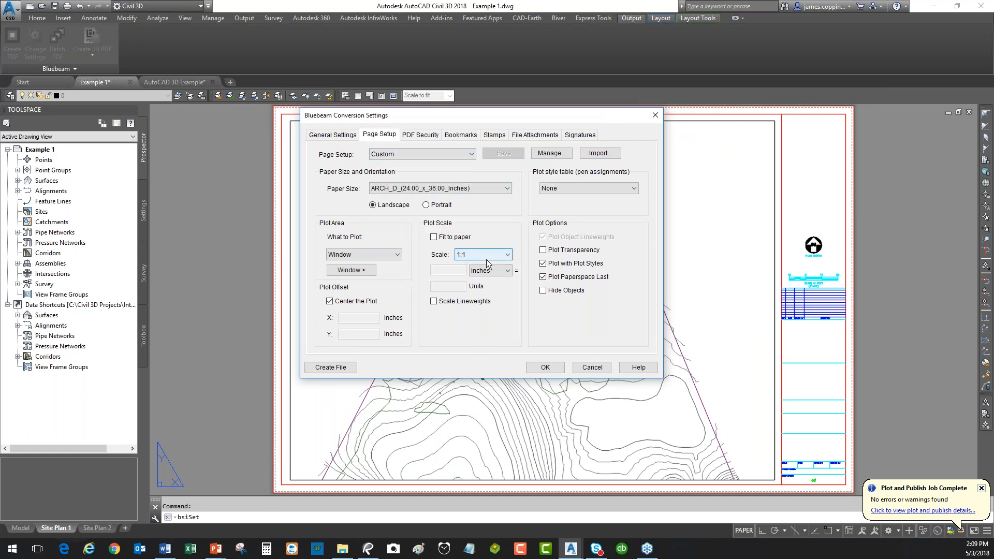
Open the PDF security settings and try requiring a password to open the document, turning the requirement off again.
left_click_drag(449, 115, 418, 73)
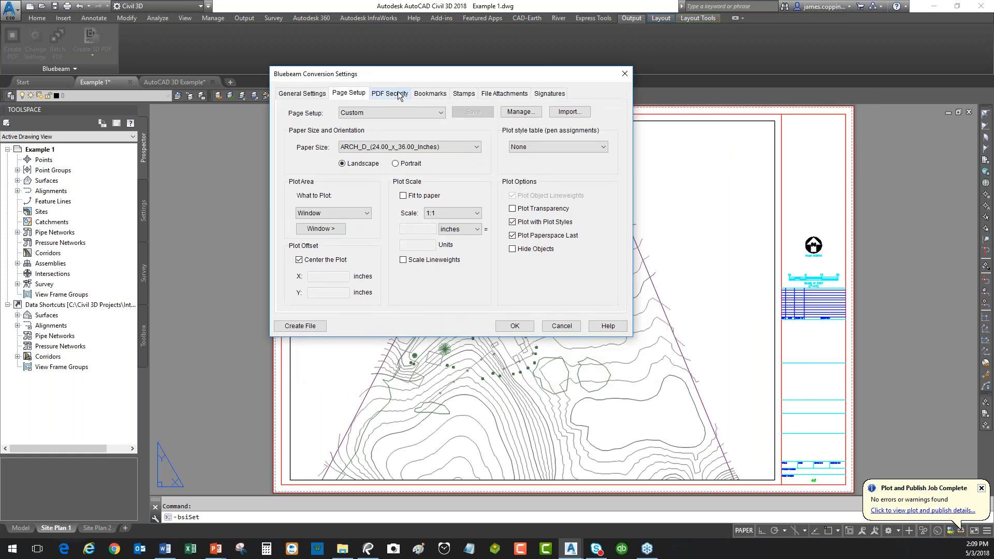
left_click(400, 94)
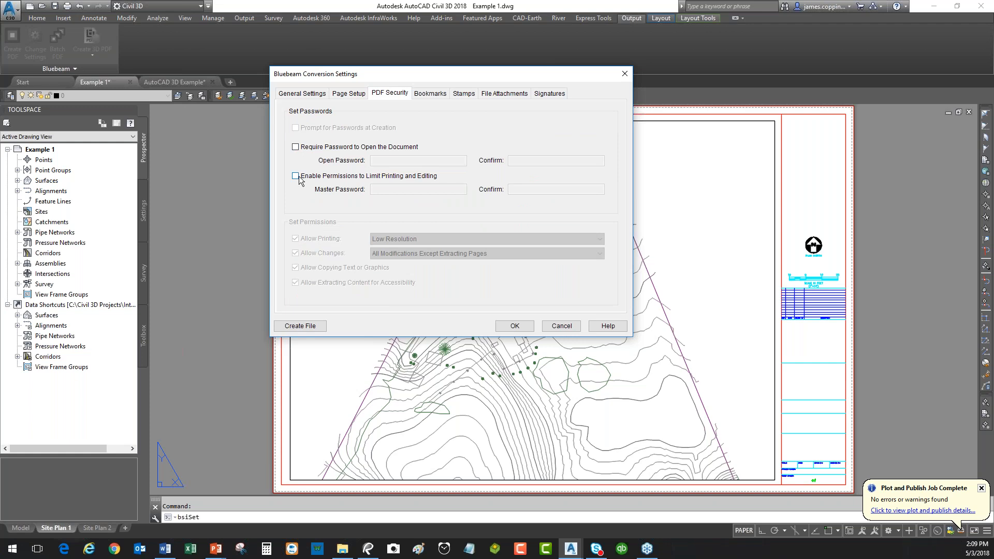
left_click(297, 147)
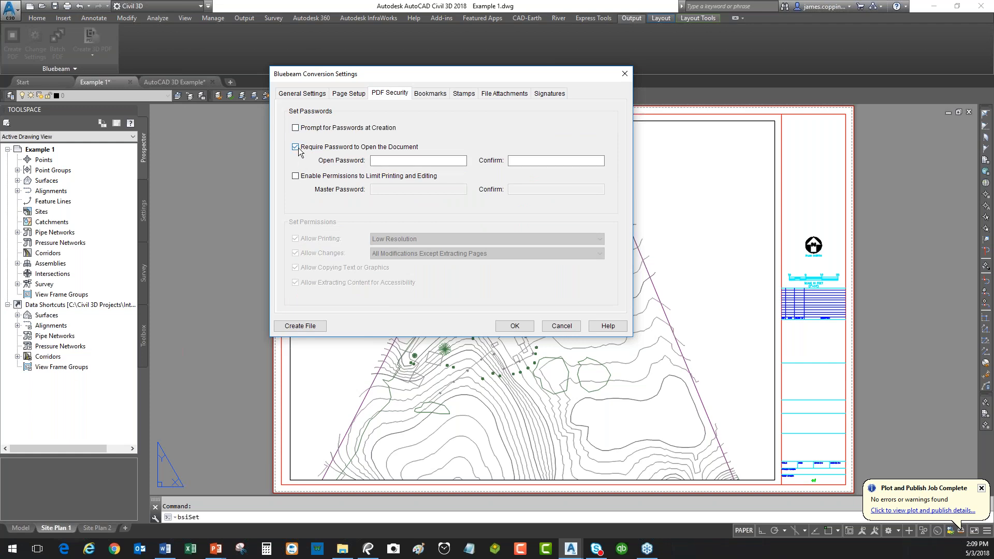
left_click(388, 161)
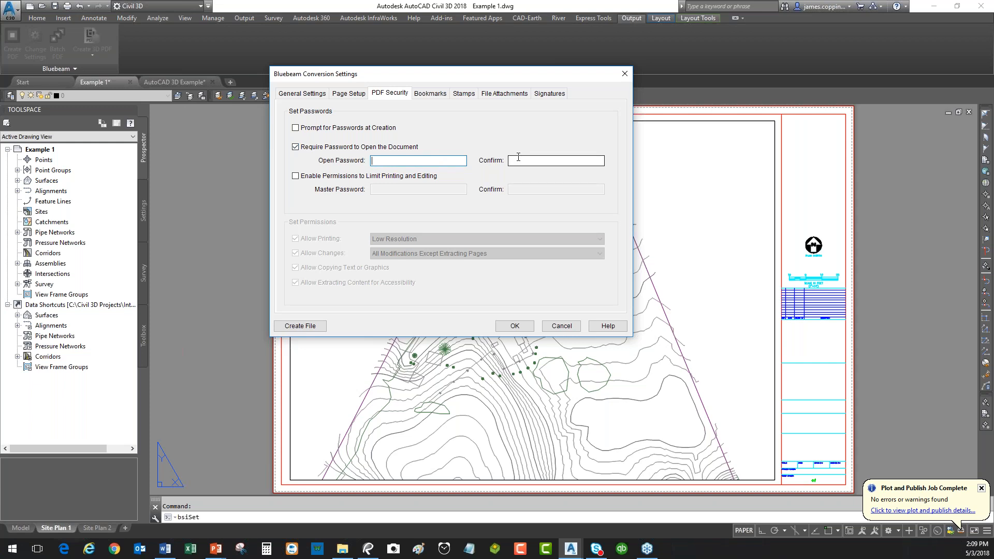
left_click(296, 147)
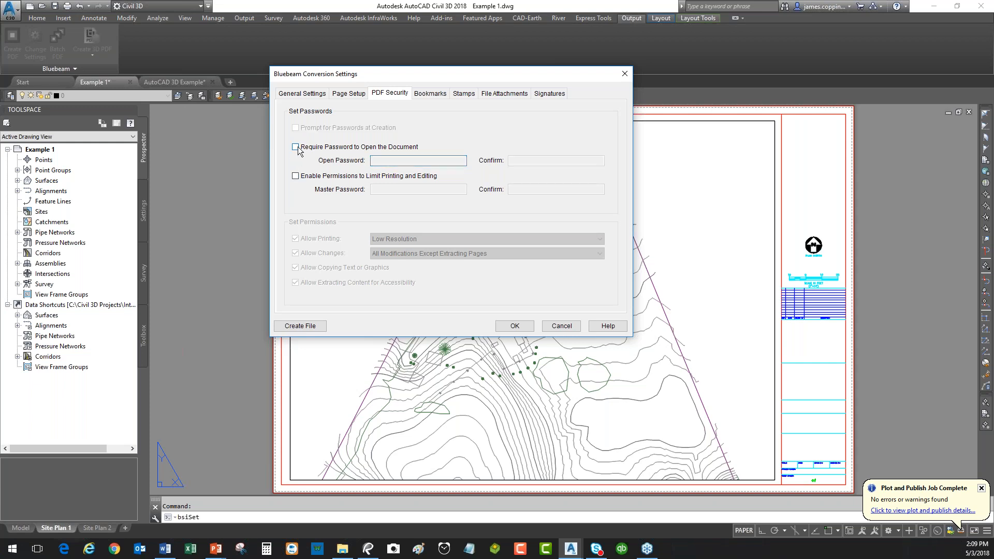
Enable permissions to limit printing and editing, and examine the printing resolutions and the kinds of changes that can be allowed.
left_click(296, 176)
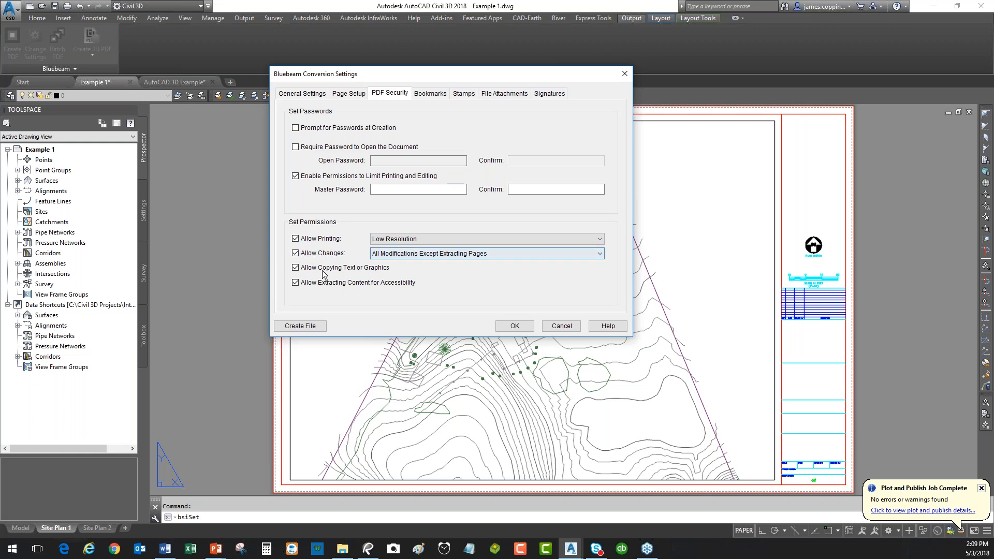
left_click(471, 240)
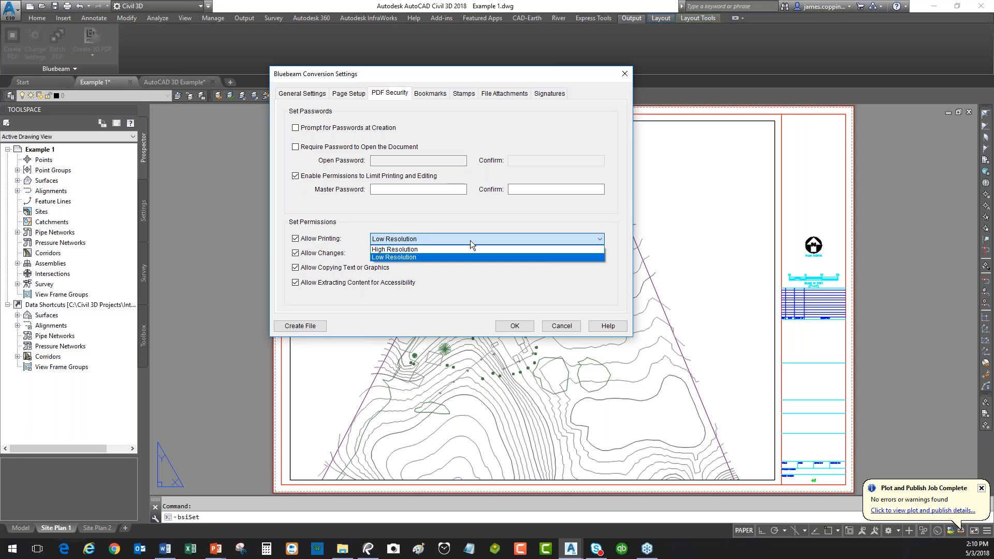
left_click(449, 257)
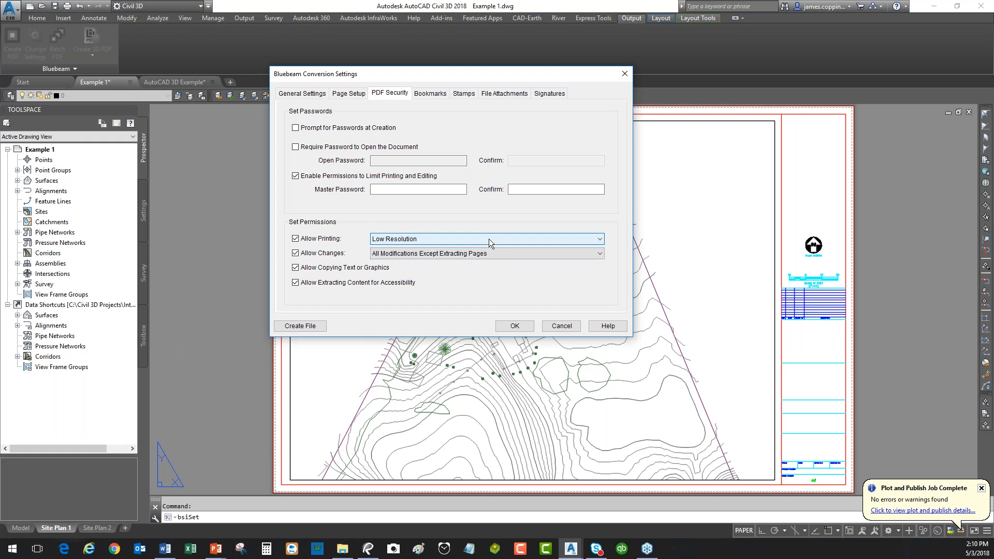
left_click(495, 253)
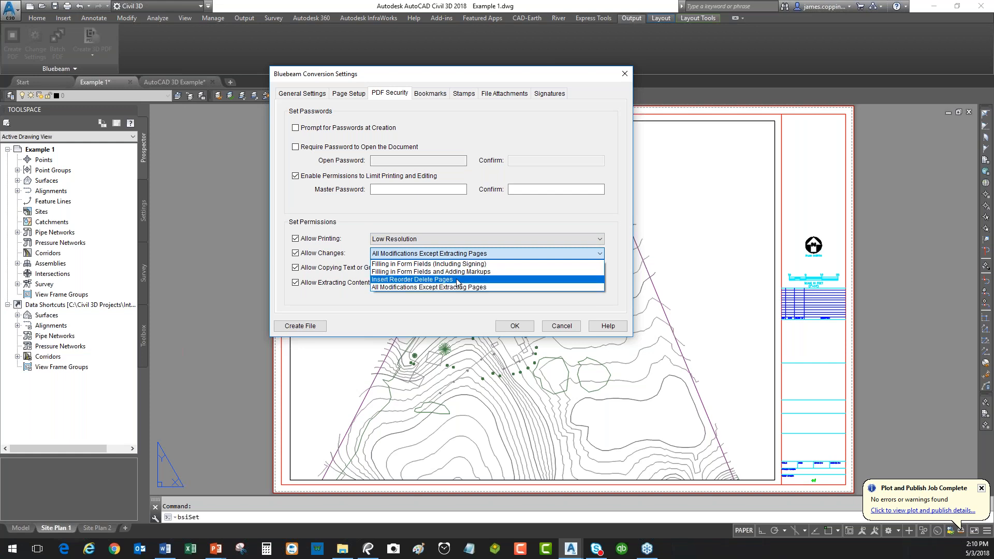
left_click(458, 212)
Try disallowing printing and changes, allow both again, and turn off the permissions that limit printing and editing.
left_click(296, 238)
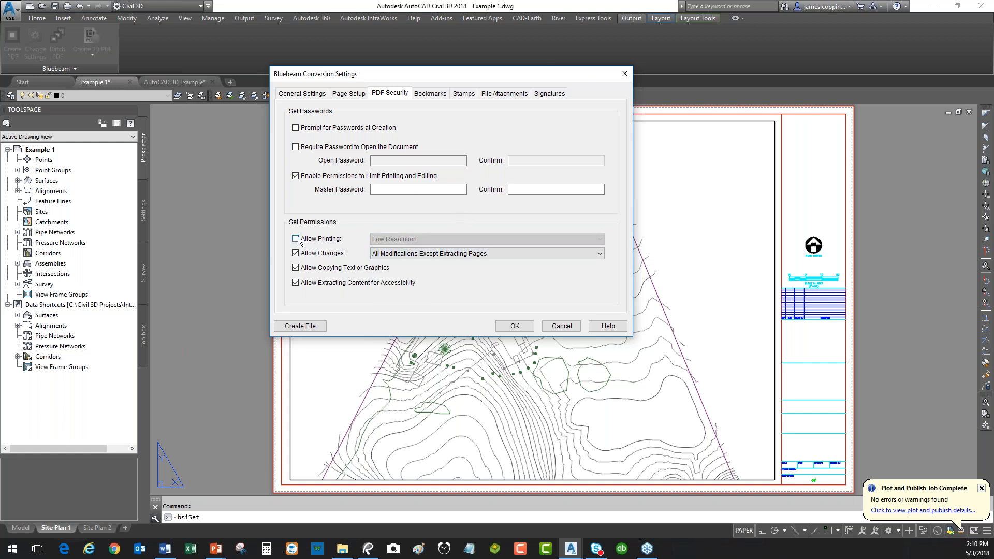
left_click(390, 188)
left_click(390, 187)
left_click(296, 253)
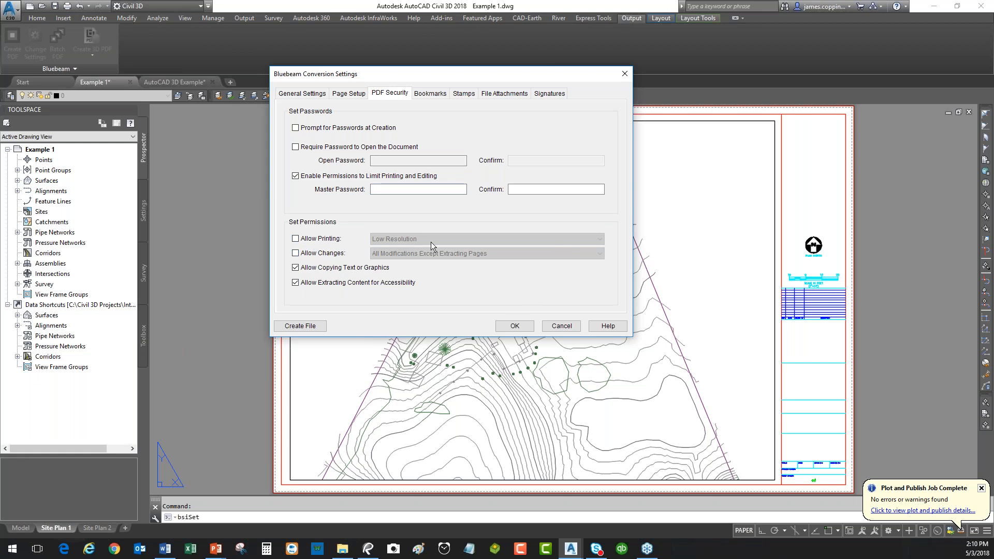
left_click(295, 253)
left_click(296, 239)
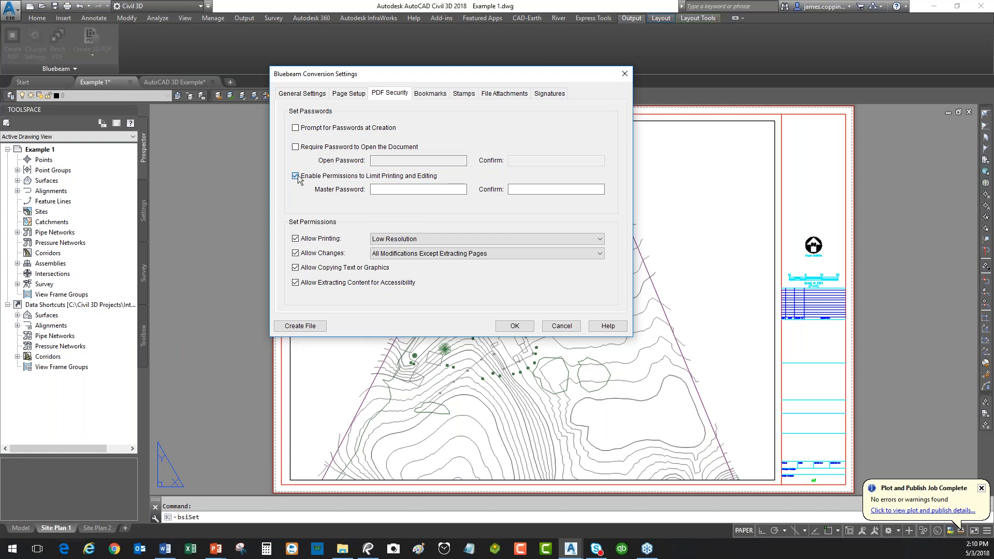
left_click(296, 177)
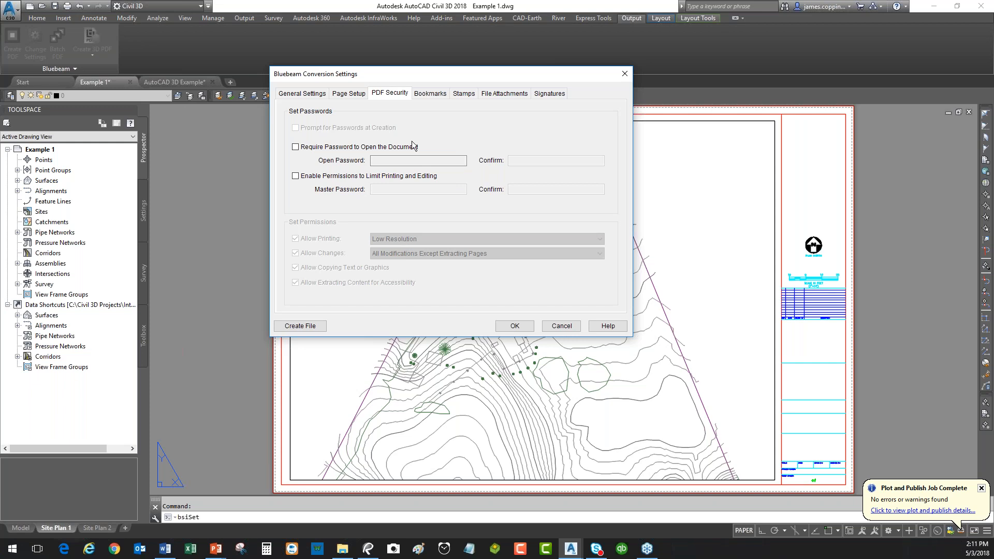
Open the bookmark settings, follow the Site Plan 1 and Site Plan 2 bookmarks of the PDF in Bluebeam Revu, and return to Civil 3D.
left_click(436, 97)
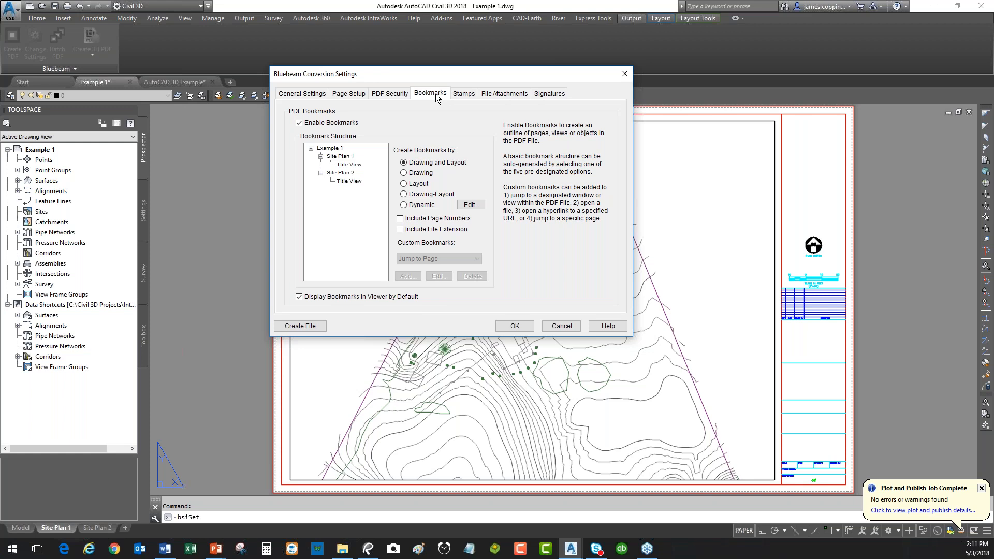
left_click(372, 547)
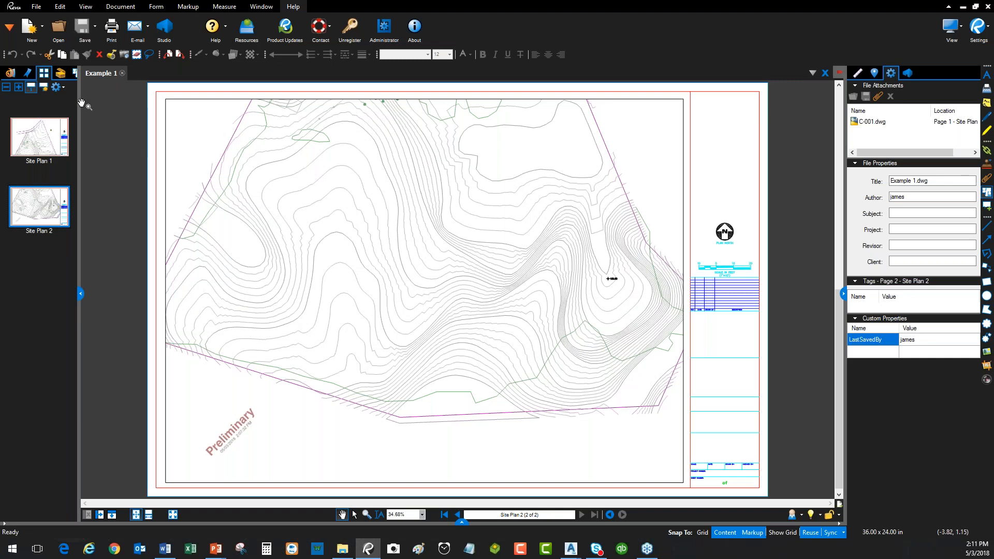
left_click_drag(79, 101, 123, 102)
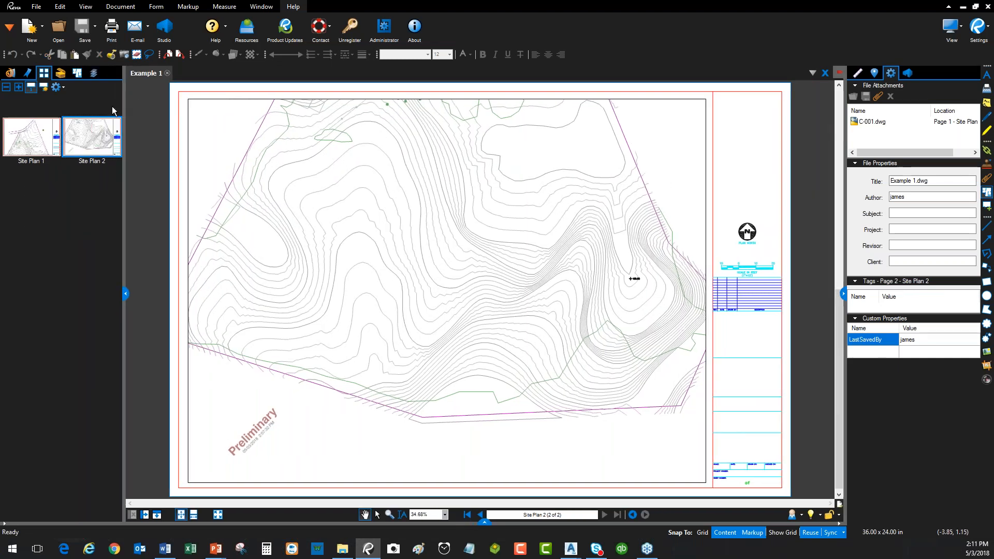
left_click(28, 73)
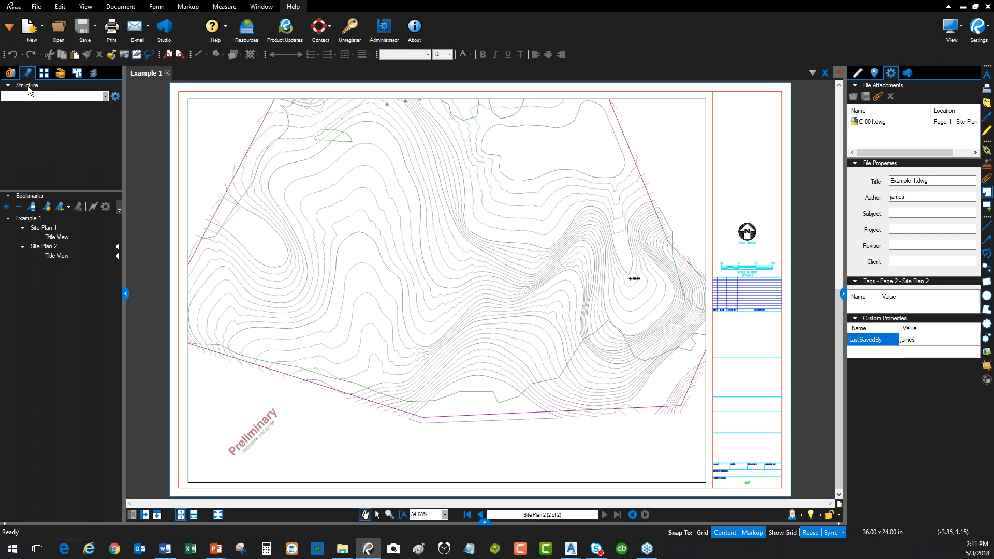
left_click(55, 226)
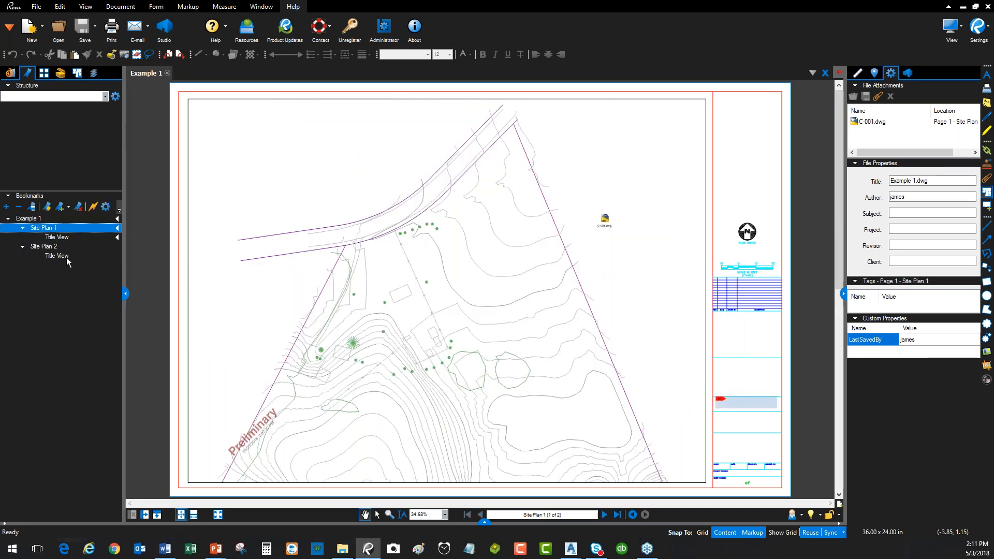
left_click(52, 248)
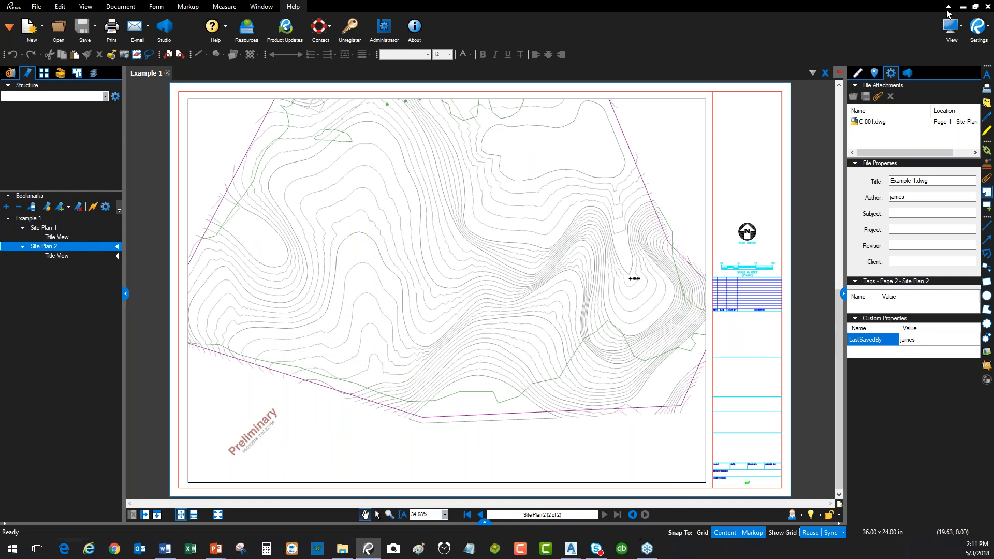
left_click(963, 7)
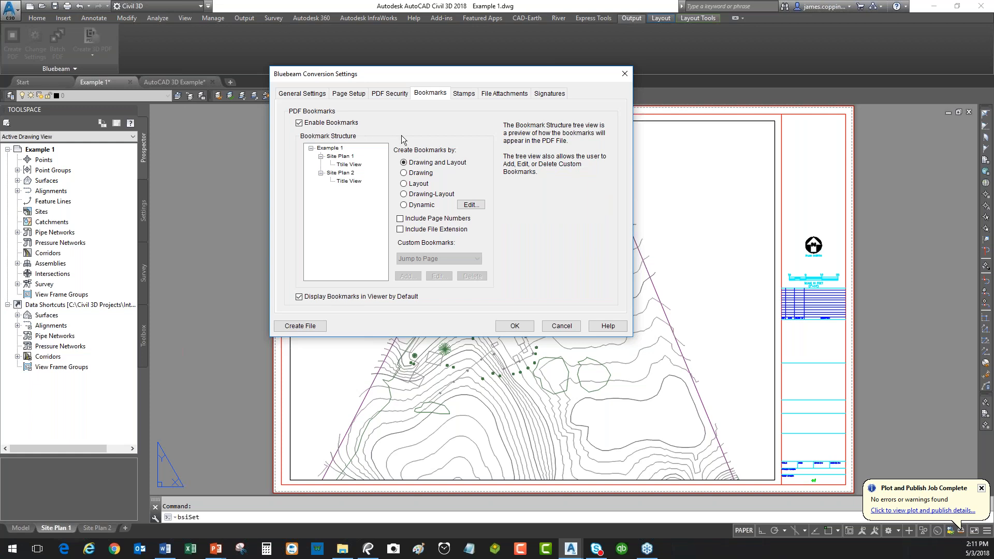
Try creating the bookmarks by Layout, Drawing and Layout, and Drawing, ending with Layout.
left_click(422, 186)
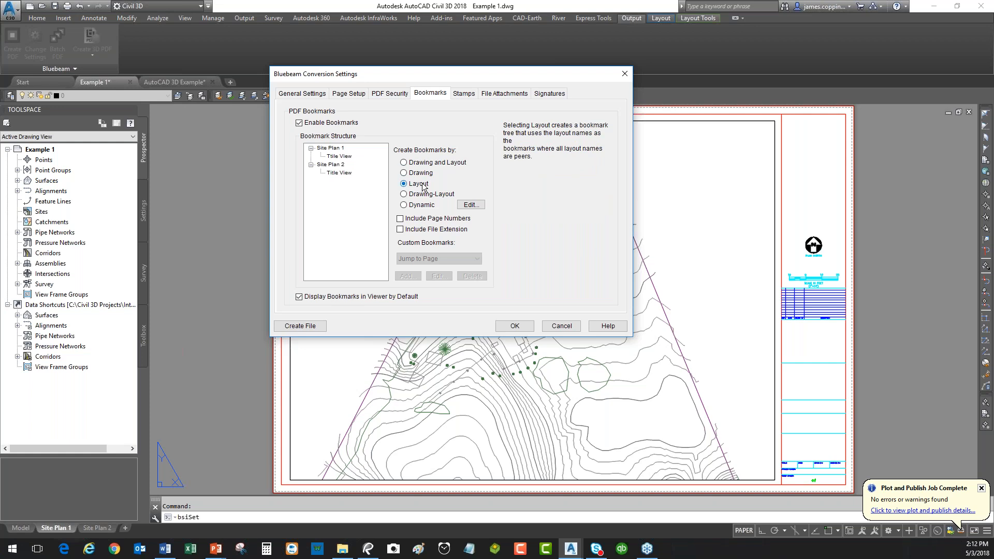
left_click(423, 163)
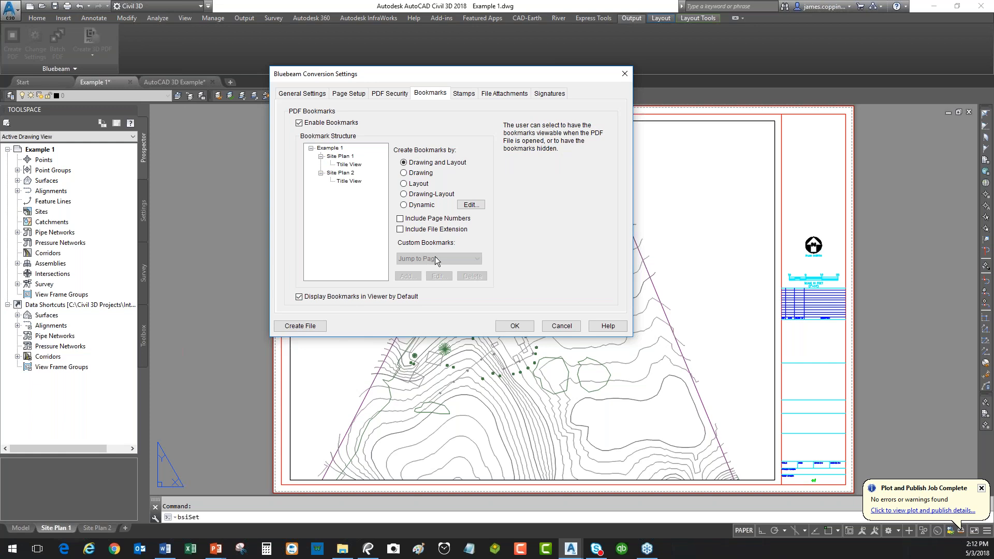
left_click(404, 172)
left_click(404, 183)
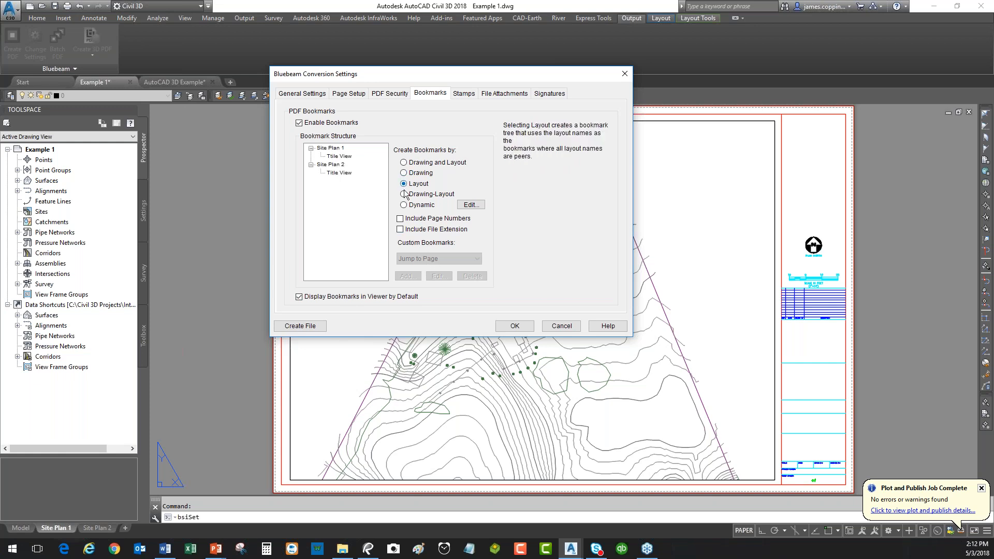
Include page numbers and the file extension in the bookmarks, and create them by Drawing and Layout.
left_click(400, 219)
left_click(400, 229)
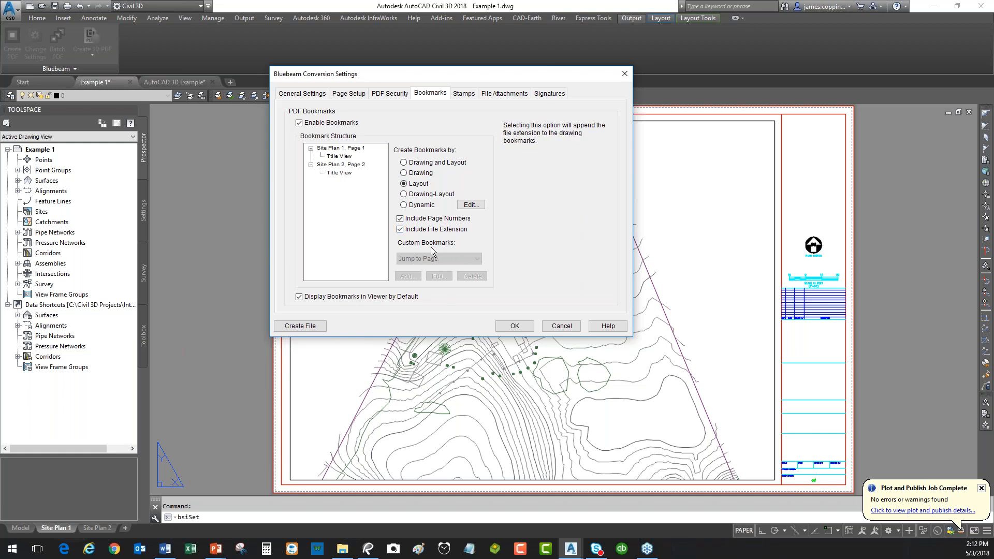
left_click(356, 151)
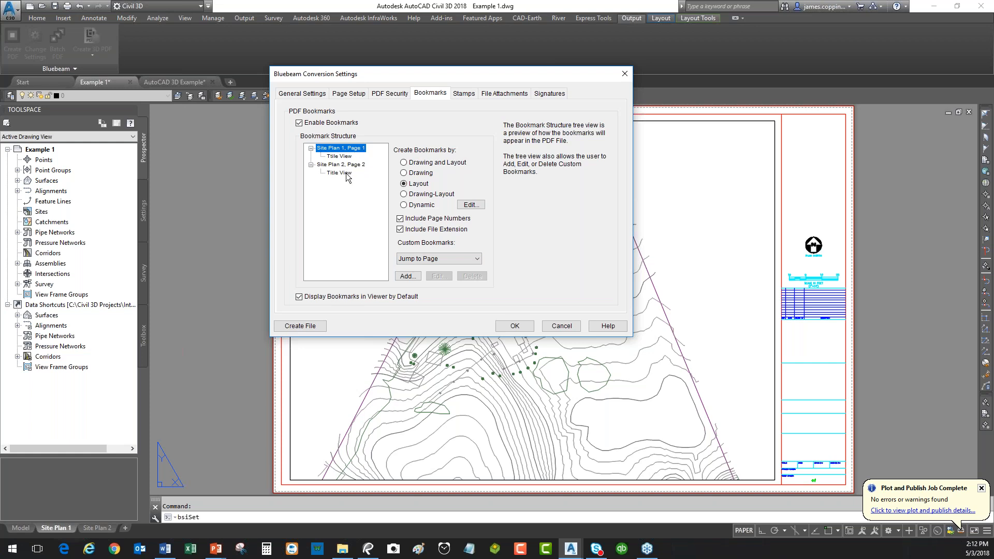
left_click(410, 173)
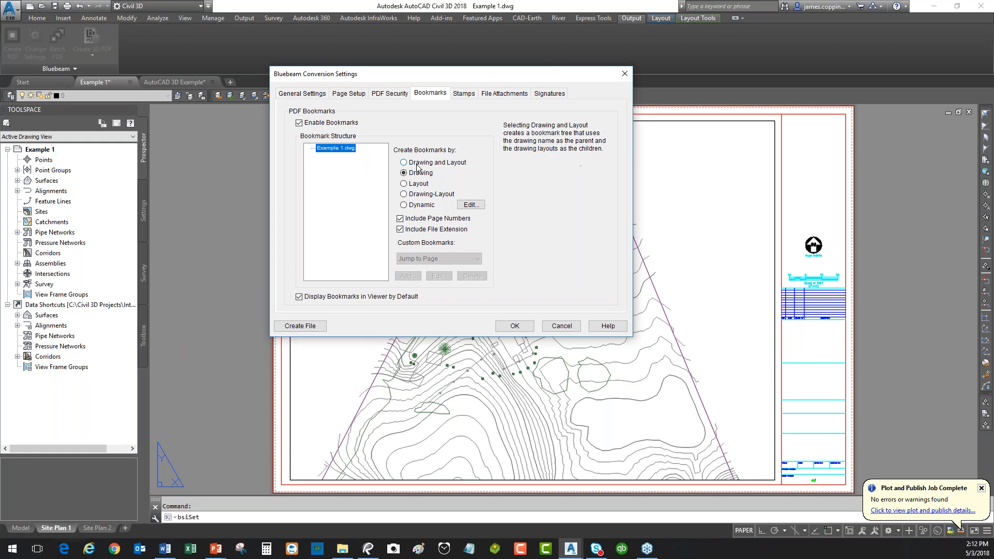
left_click(404, 163)
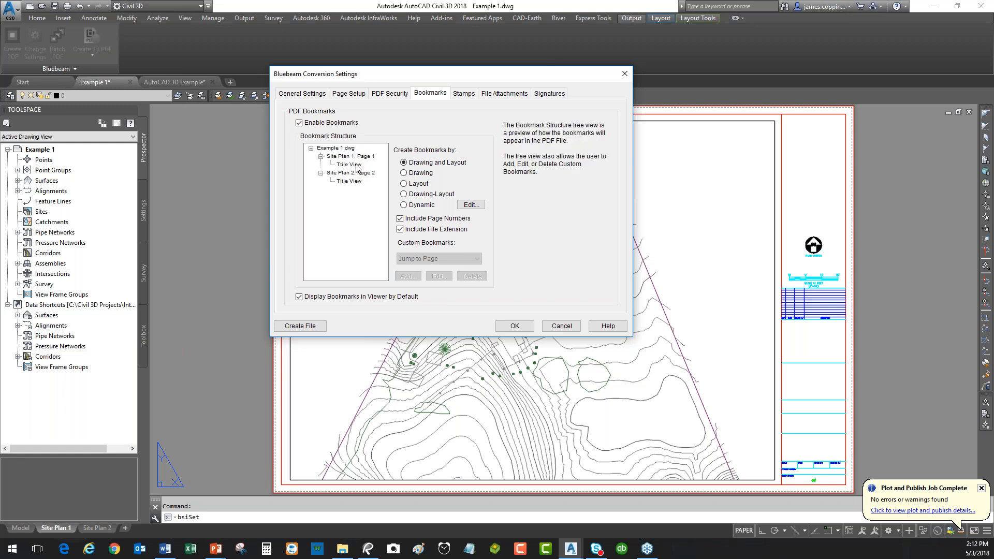
Add a custom Snapshot View bookmark and title it Detail 1.
left_click(357, 157)
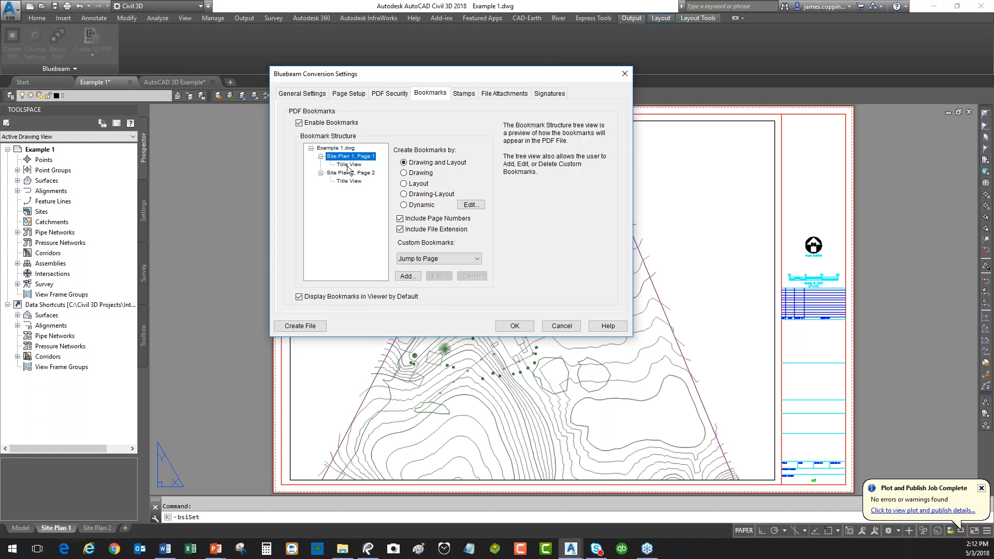
left_click(451, 257)
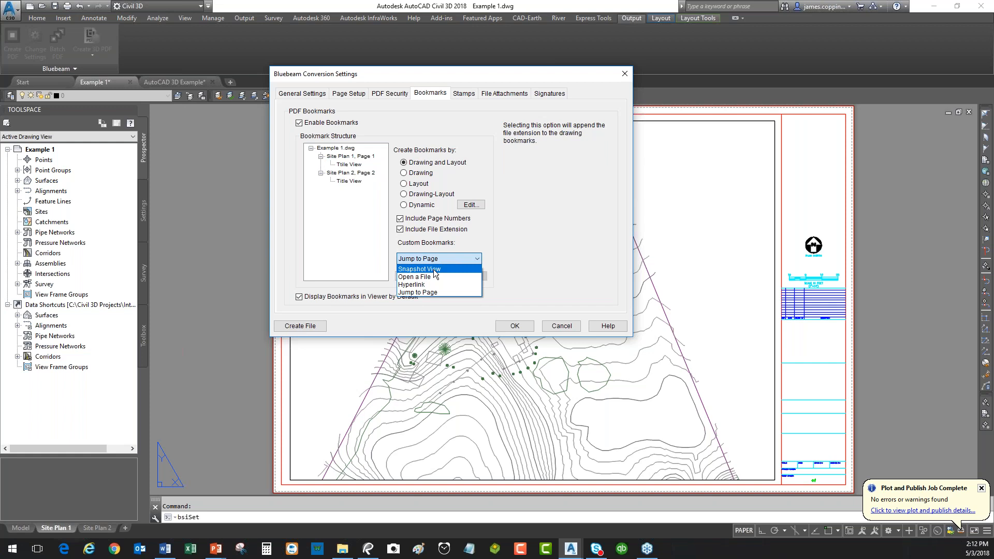
left_click(435, 270)
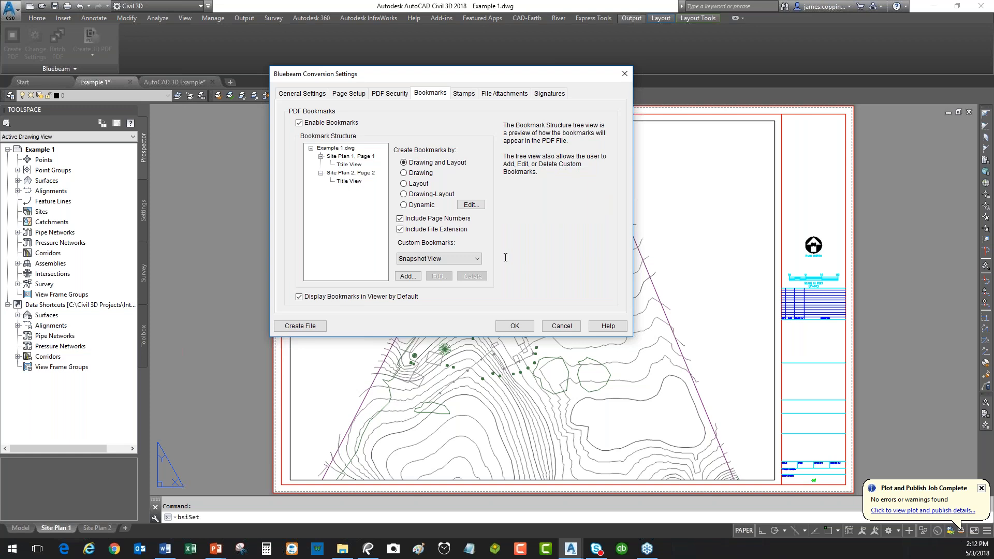
left_click(408, 277)
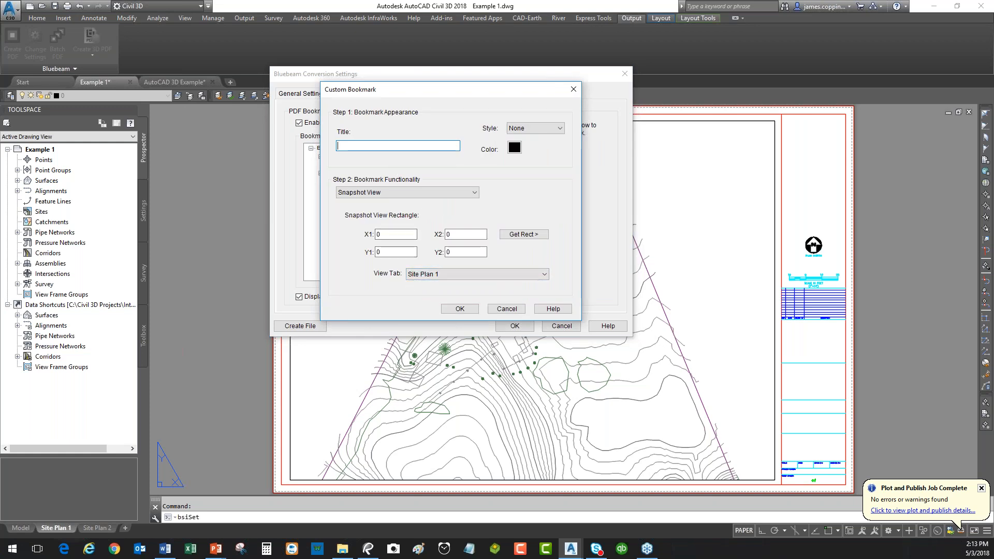
type("Detail 1")
Define the Detail 1 snapshot rectangle around the large tree symbol in the Site Plan 1 layout, then accept the bookmark and conversion settings.
left_click(523, 234)
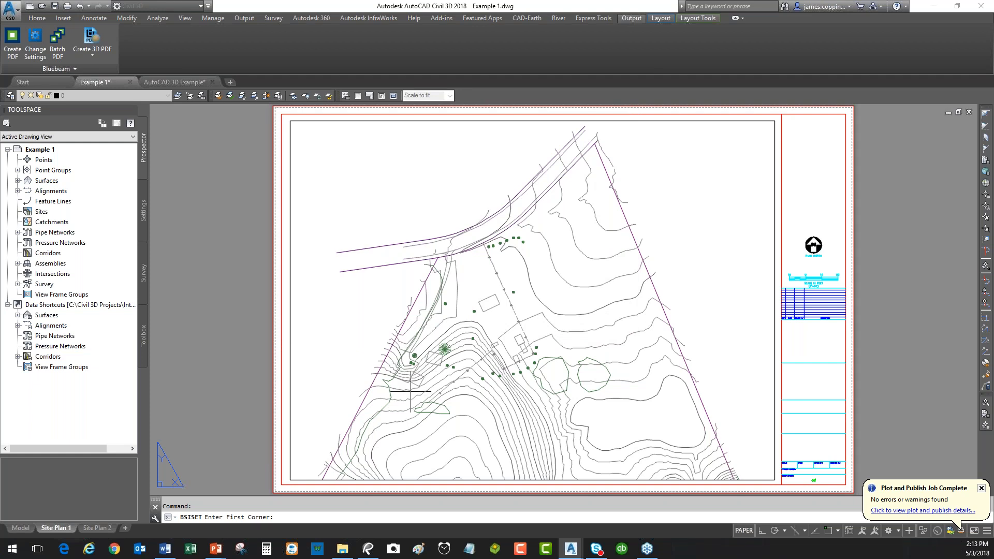
left_click(392, 332)
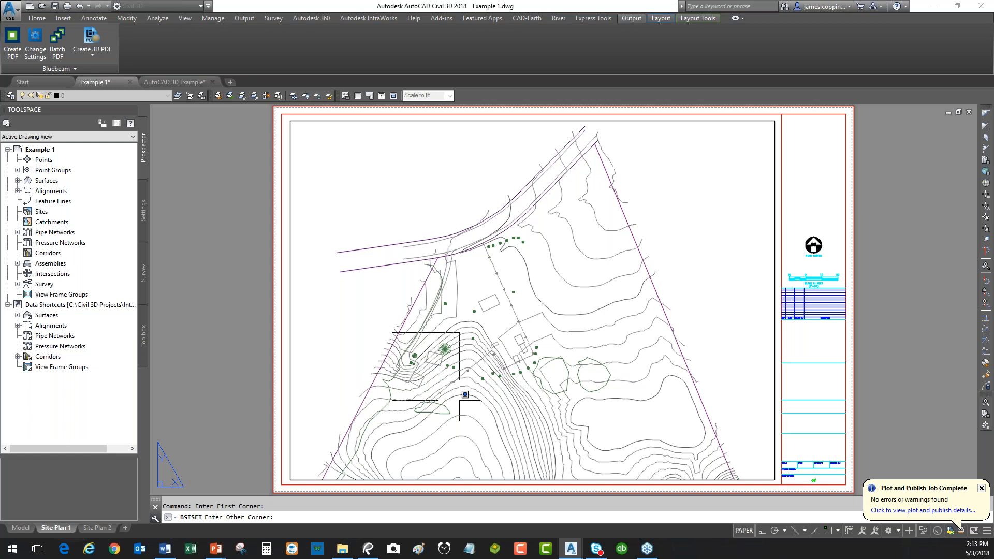
left_click(460, 400)
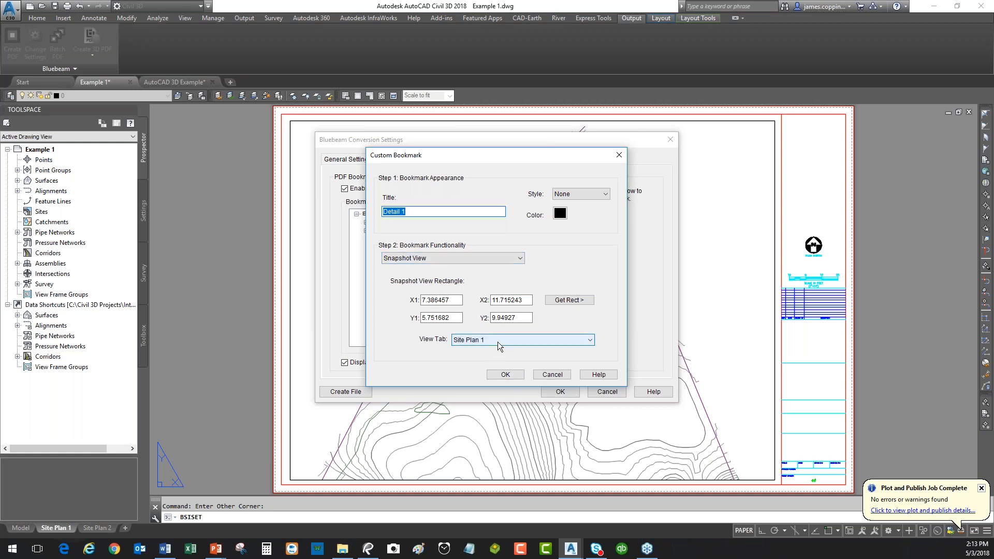
left_click(563, 342)
left_click(616, 315)
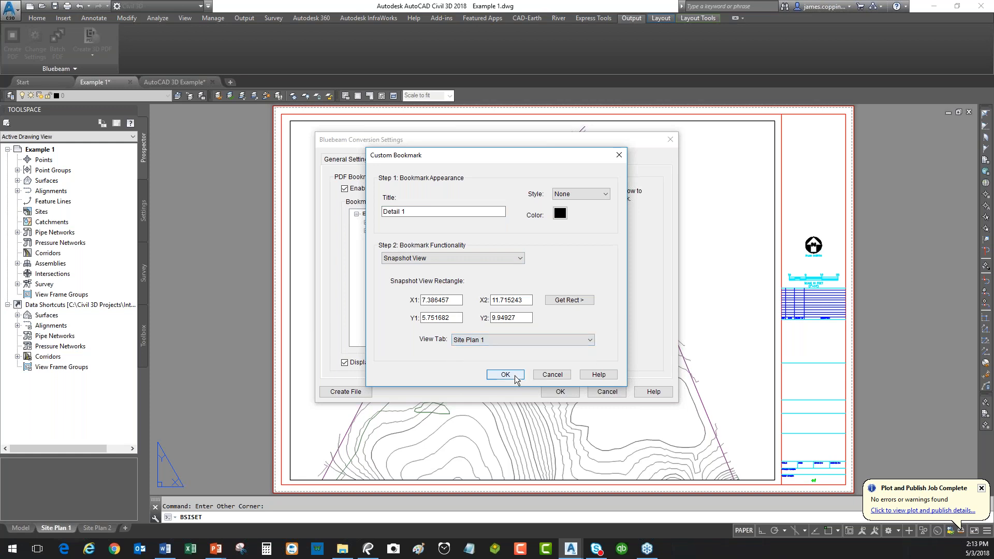
left_click(515, 379)
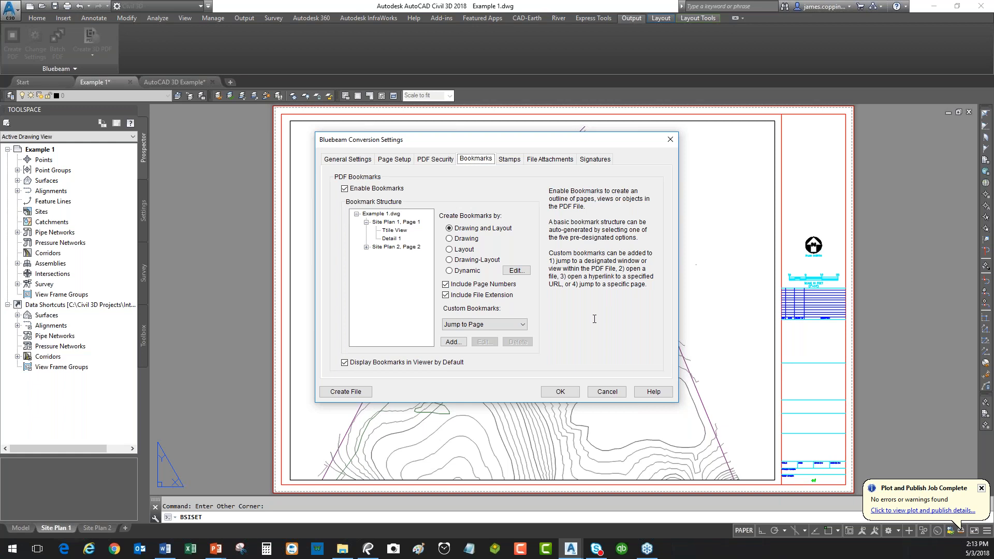
left_click(560, 392)
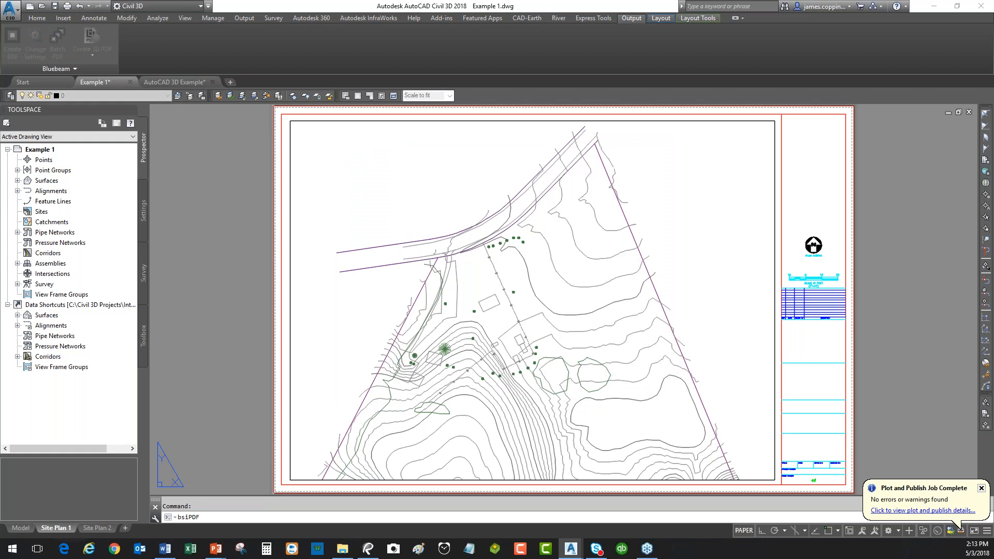
Create the PDF as Example 1.pdf, closing its open copy in Bluebeam Revu and overwriting the existing file.
left_click(431, 125)
left_click(367, 550)
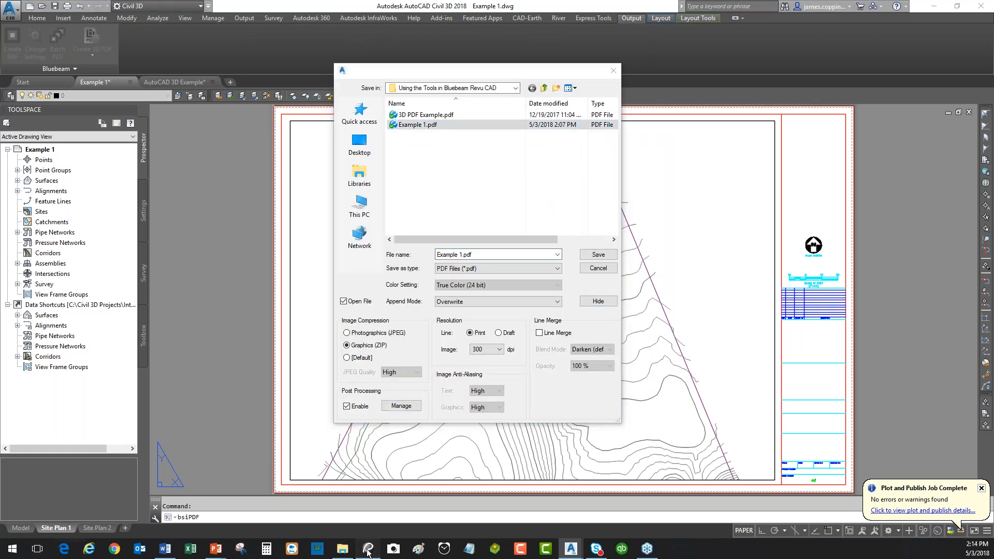
left_click(169, 74)
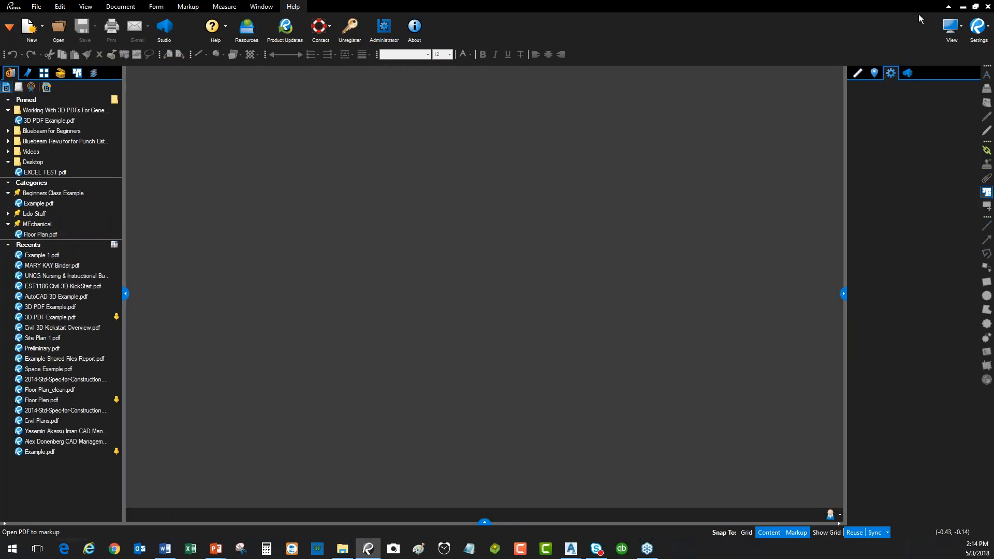
left_click(963, 6)
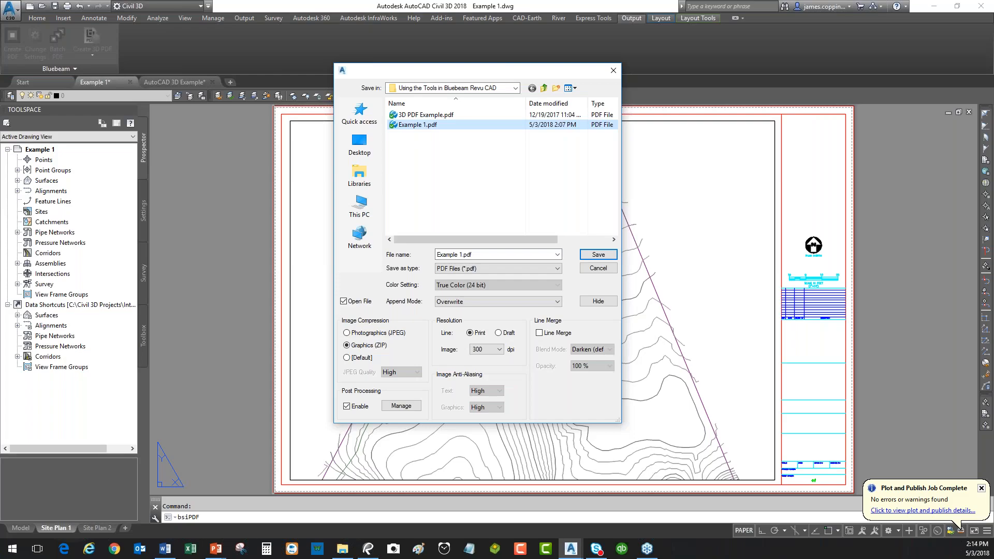
left_click(609, 256)
left_click(531, 275)
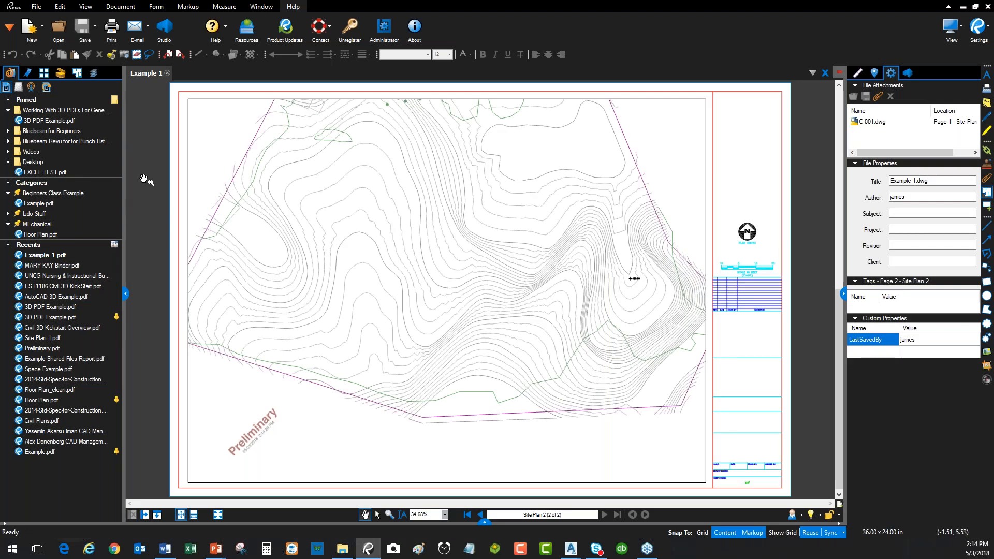
Follow the Site Plan 1, Site Plan 2, Title View and Detail 1 bookmarks in the PDF, close it and return to Civil 3D.
left_click(28, 74)
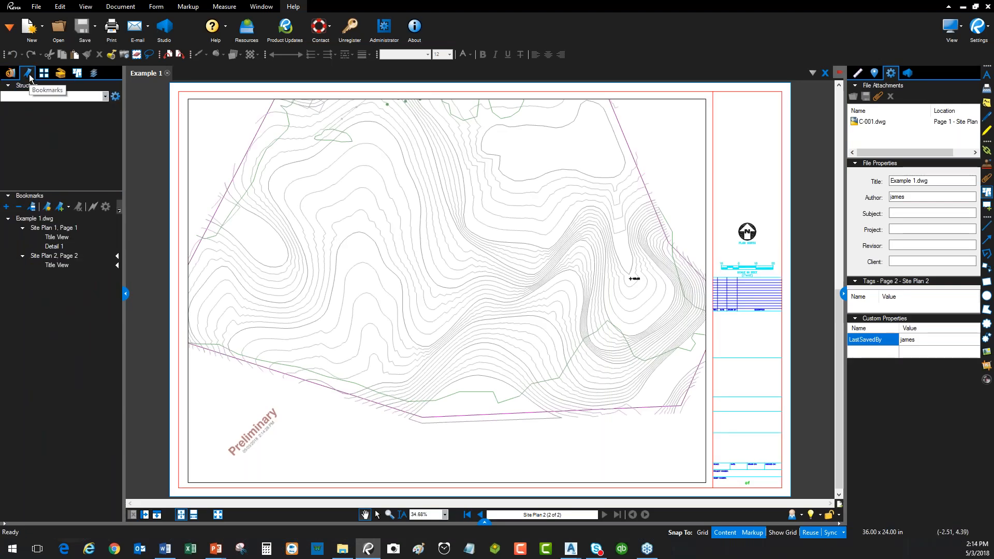
left_click(58, 227)
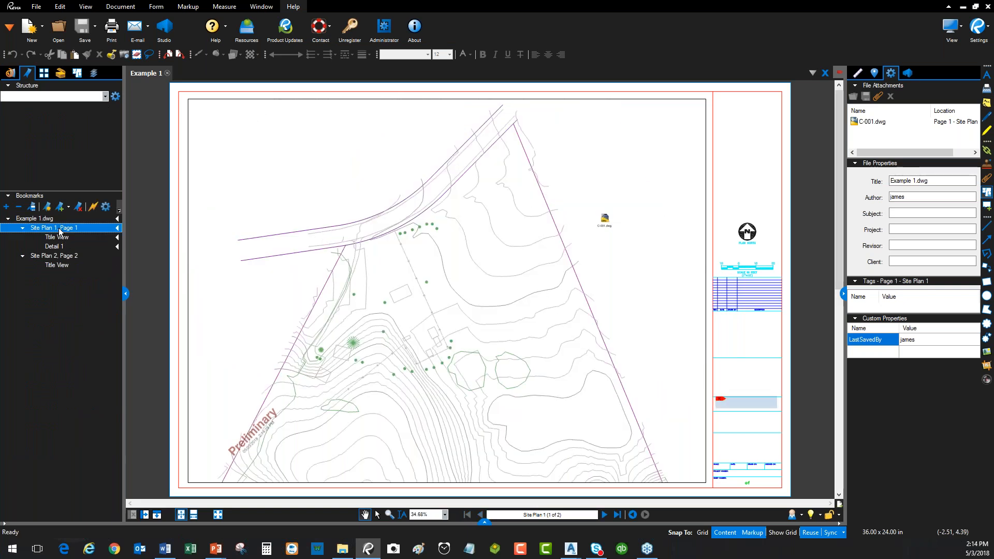
left_click(65, 257)
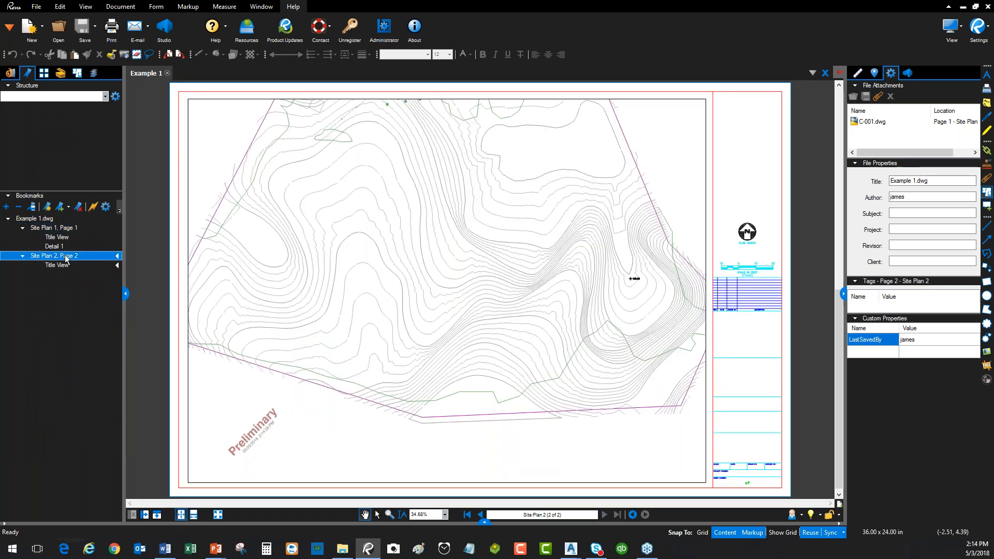
left_click(64, 238)
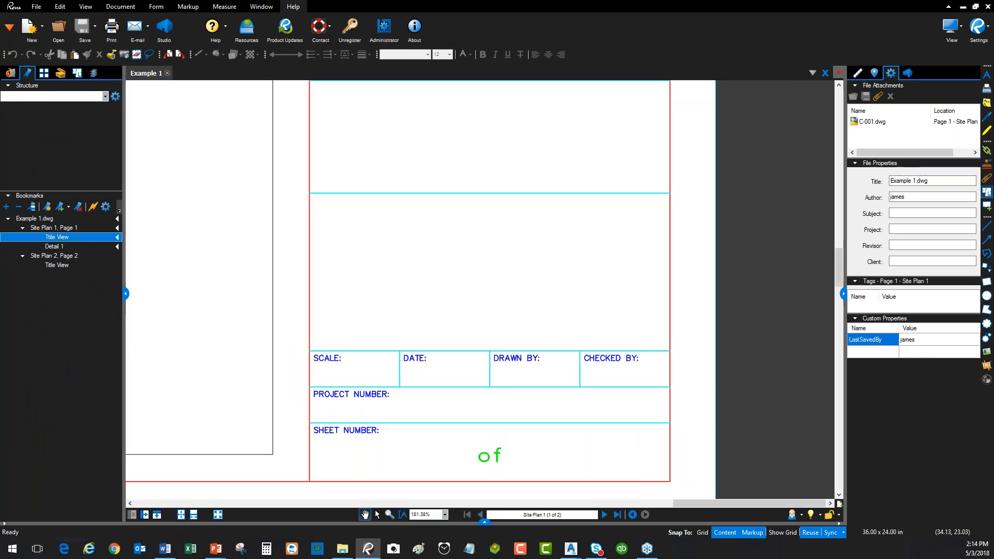
left_click(63, 247)
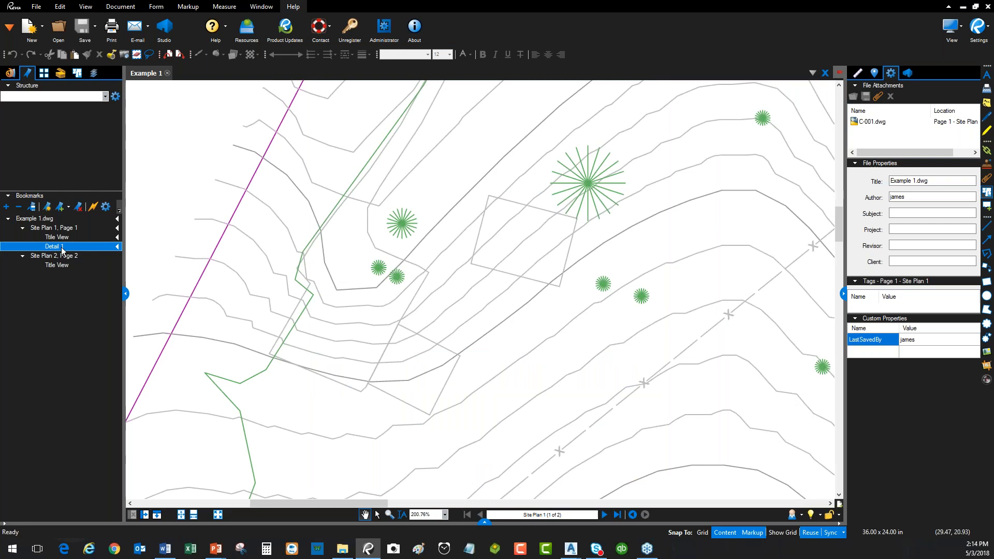
left_click(168, 74)
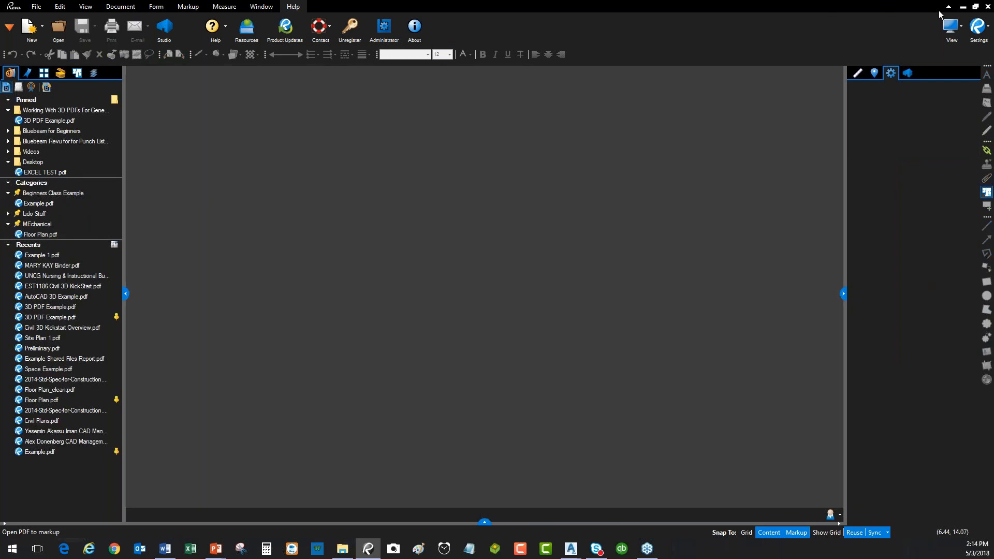
left_click(962, 7)
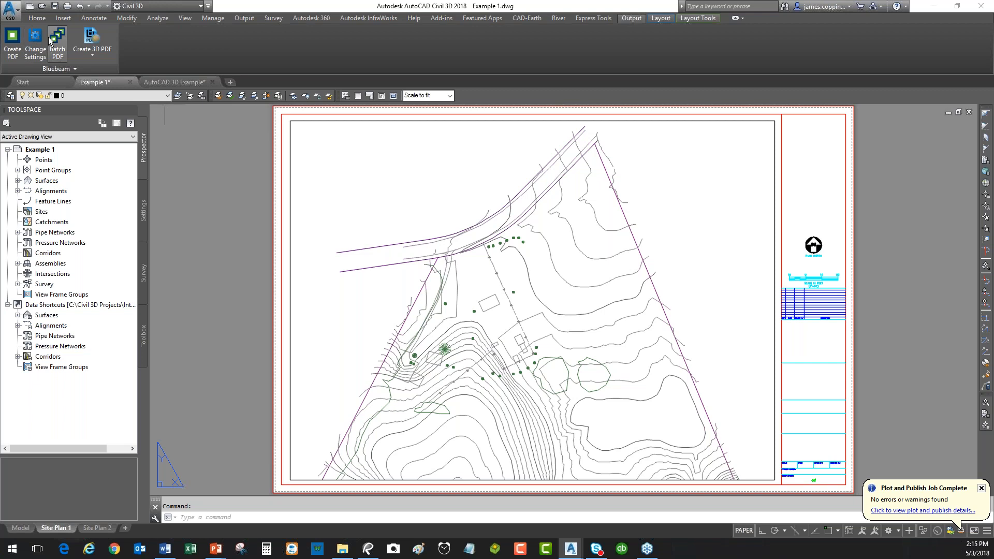
Delete the existing Preliminary stamp from the Bluebeam conversion settings.
left_click(39, 43)
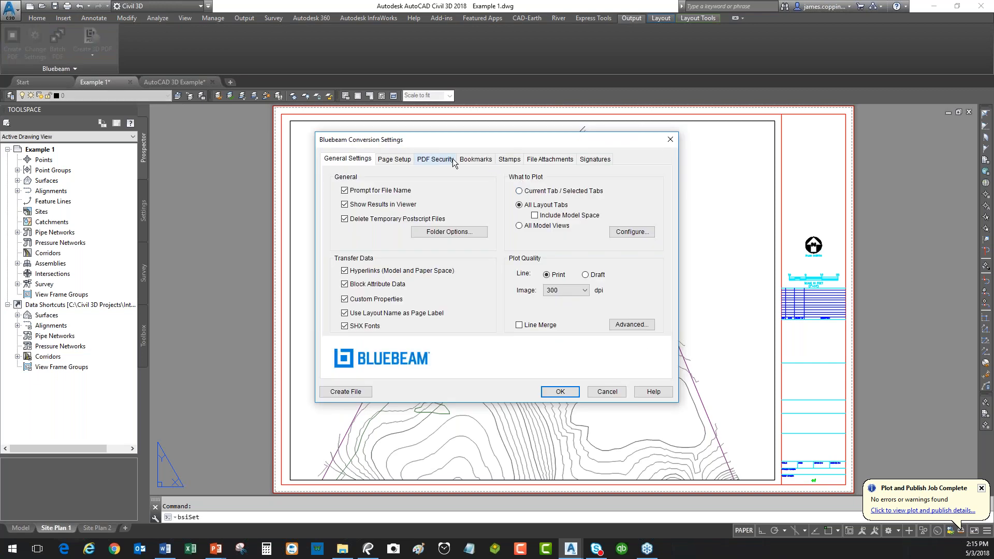
left_click(509, 163)
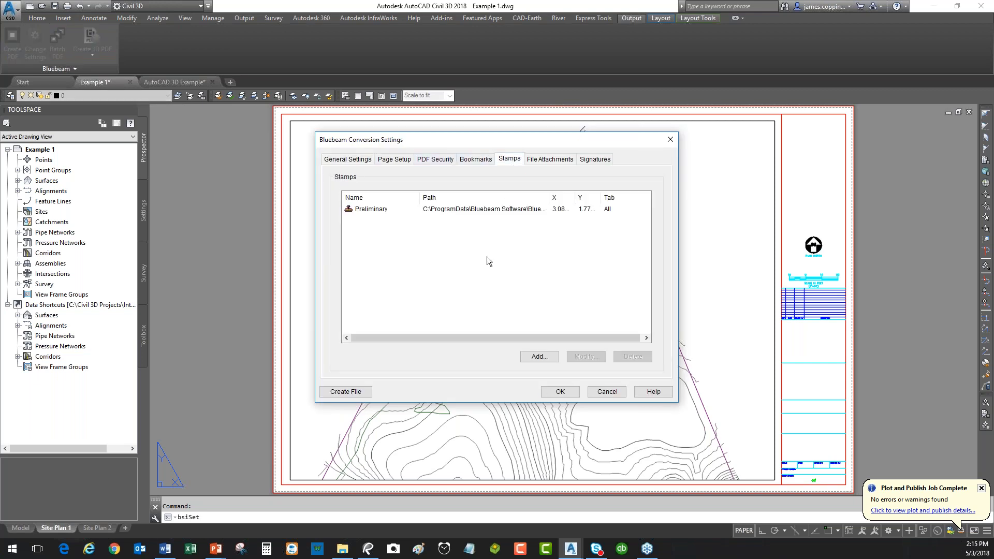
left_click(390, 209)
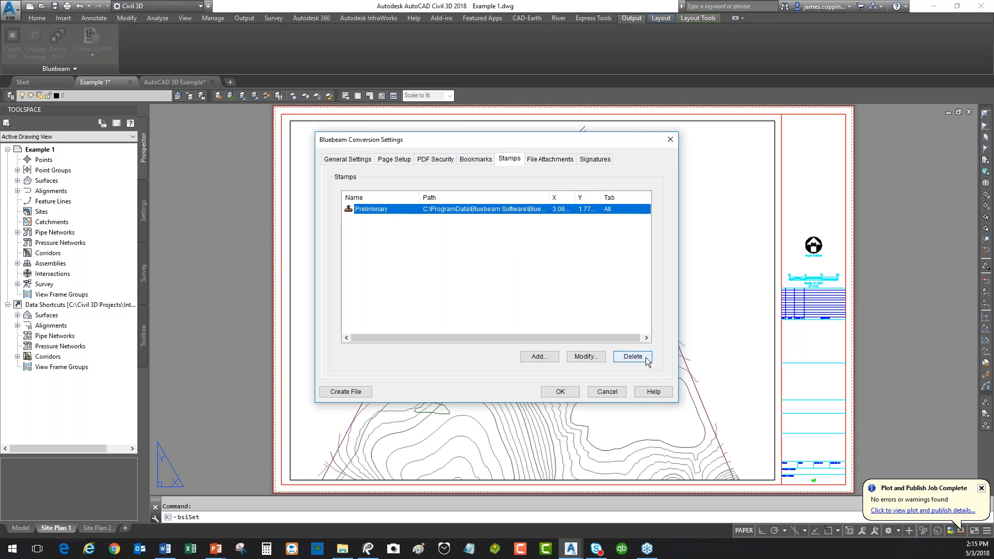
left_click(632, 357)
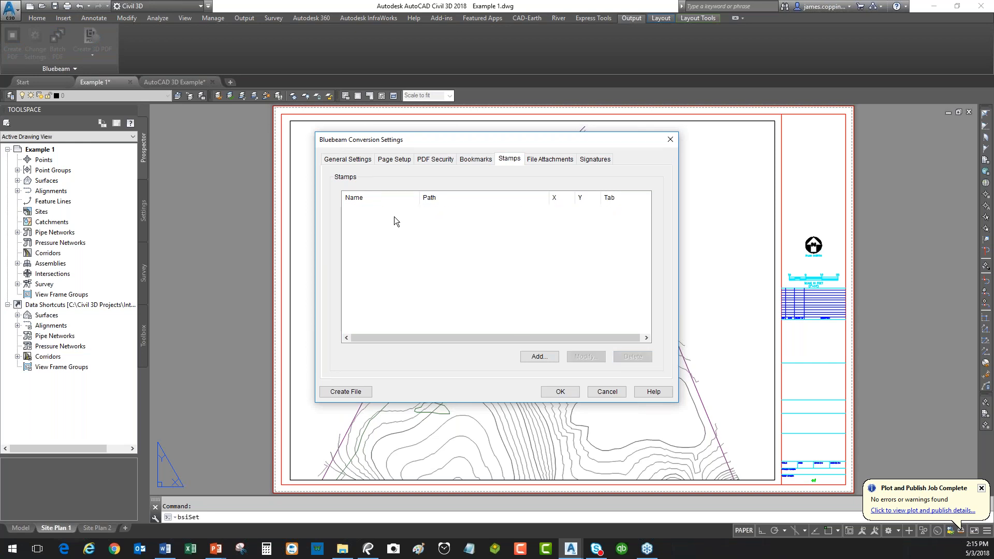
Add a stamp from Preliminary.pdf with 45° rotation and 50% opacity.
left_click(550, 357)
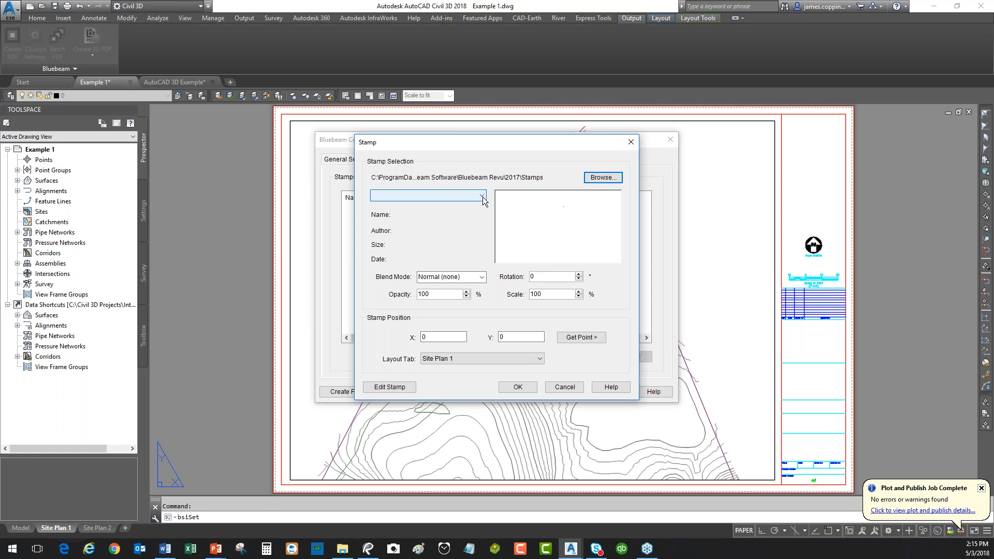
left_click(483, 197)
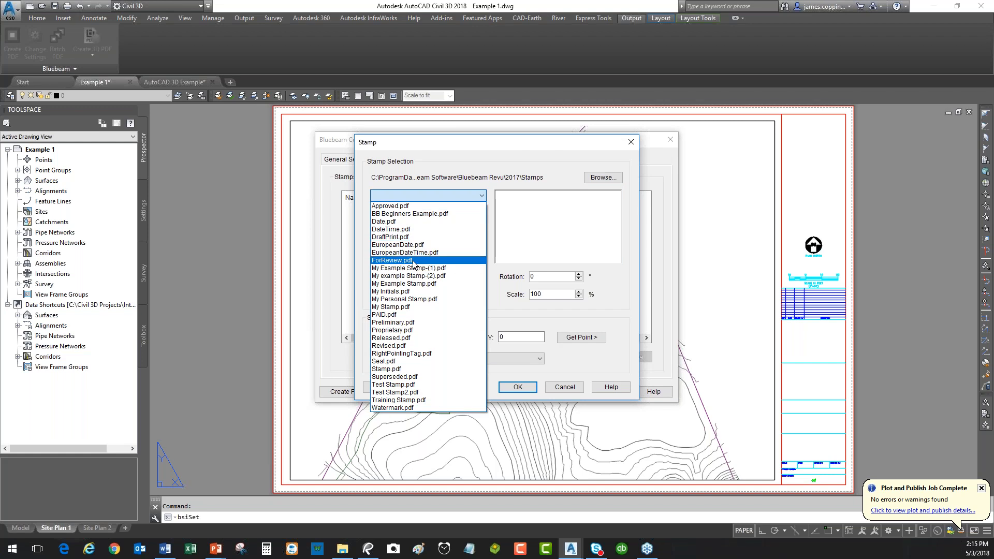
left_click(412, 323)
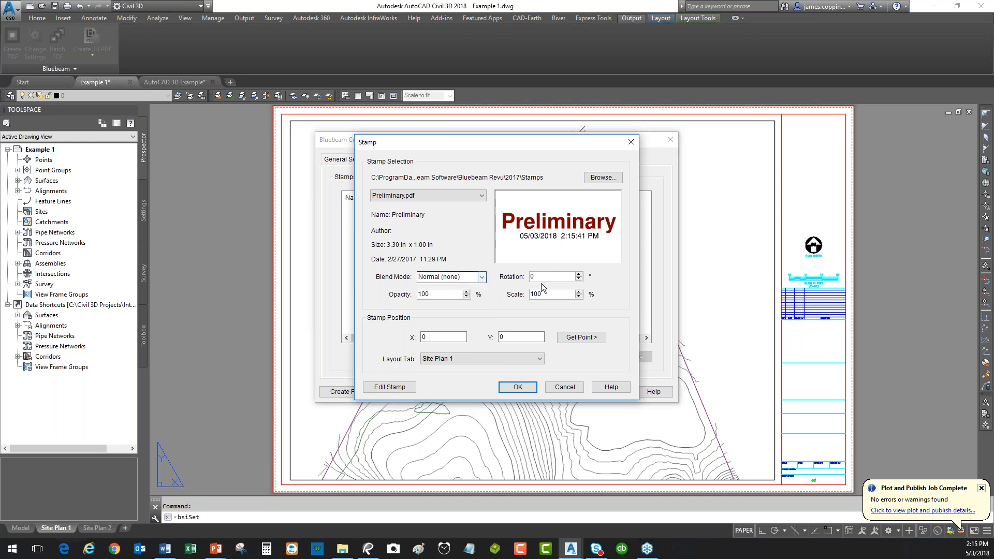
left_click(580, 278)
type("45")
left_click(447, 296)
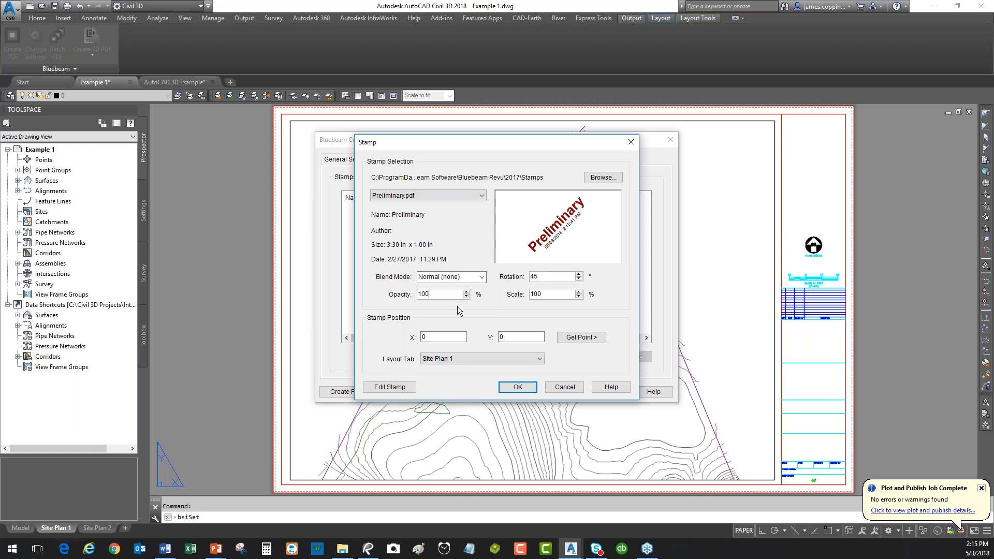
left_click_drag(453, 294, 389, 299)
type("50")
key("Tab")
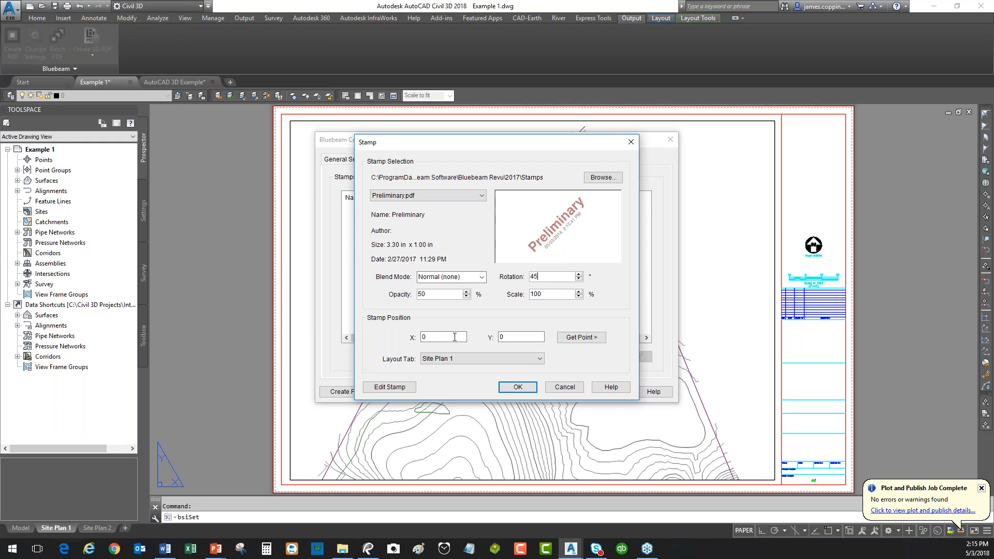
Pick the stamp position in the lower-left area of the Site Plan 1 sheet, at about X 3.25, Y 2.74, and set its scale to 200%.
left_click(584, 337)
left_click(325, 449)
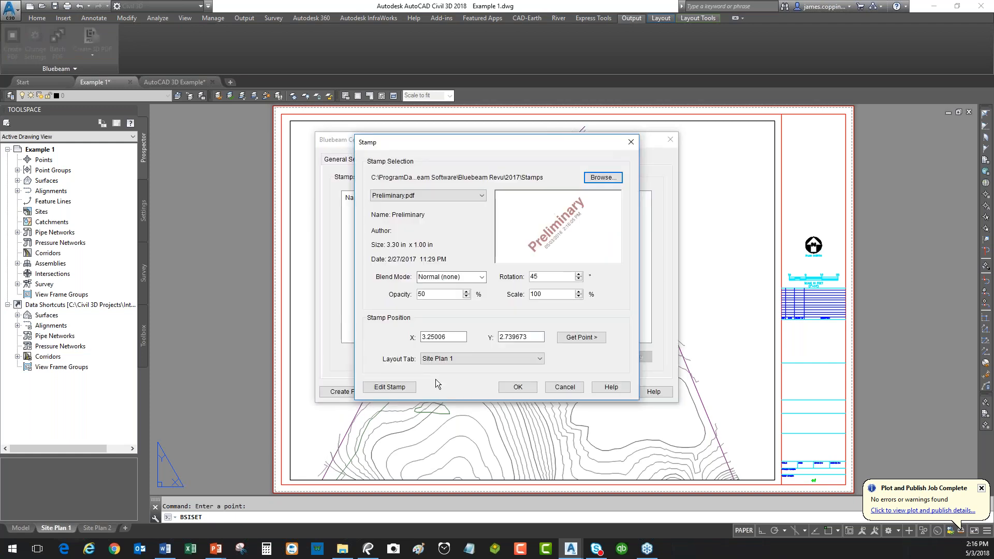
left_click_drag(463, 337, 389, 340)
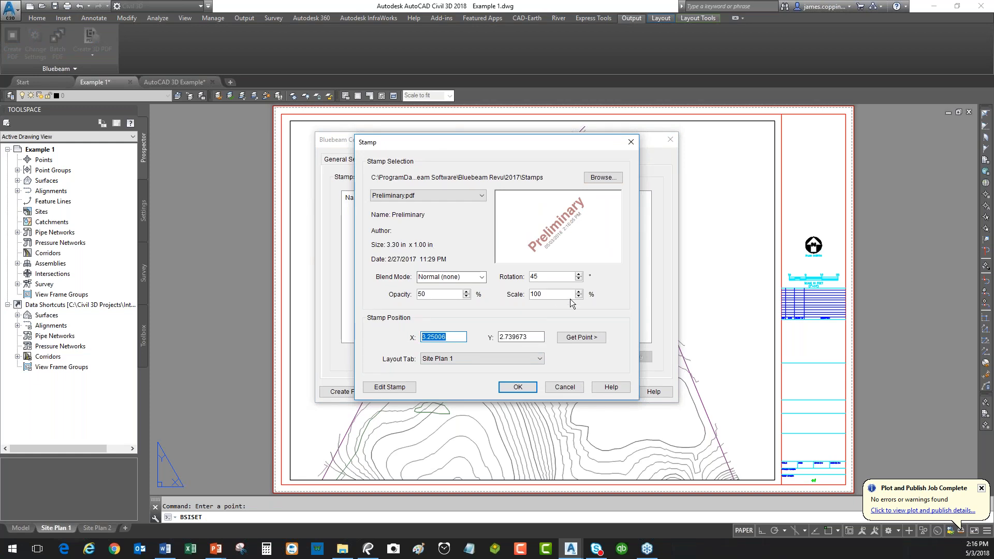
double_click(536, 294)
type("200")
Try resizing the Preliminary stamp to 3.46 x 1.02 inches in Bluebeam Revu, discard the changes and return to Civil 3D.
left_click(409, 389)
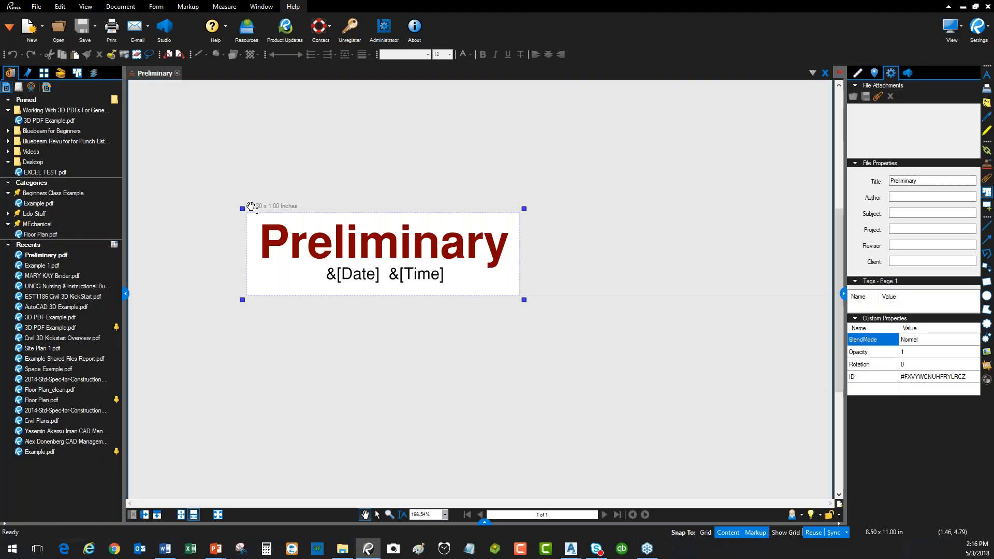
mouse_move(524, 208)
left_mouse_down()
mouse_move(611, 169)
mouse_move(537, 207)
left_mouse_up()
left_click_drag(537, 206, 537, 207)
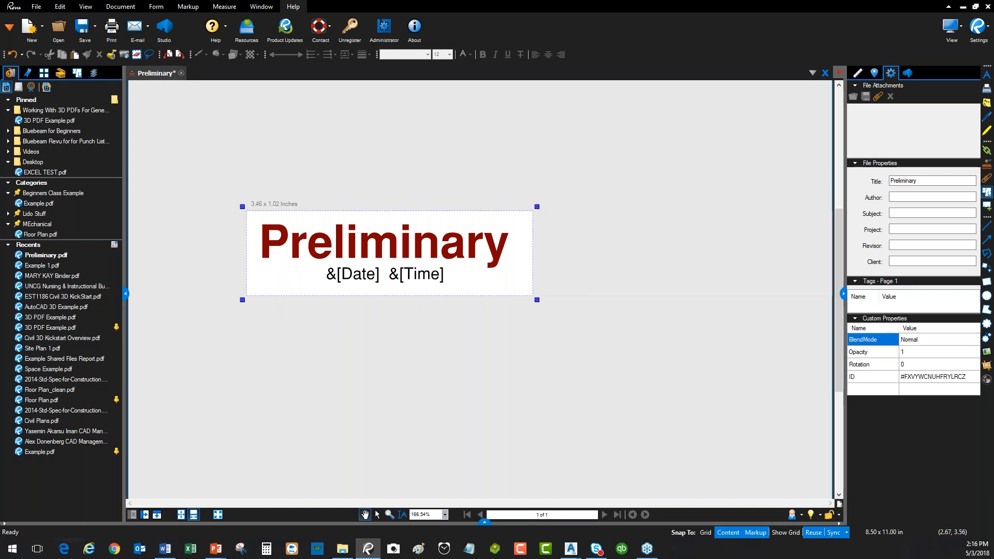
left_click(181, 73)
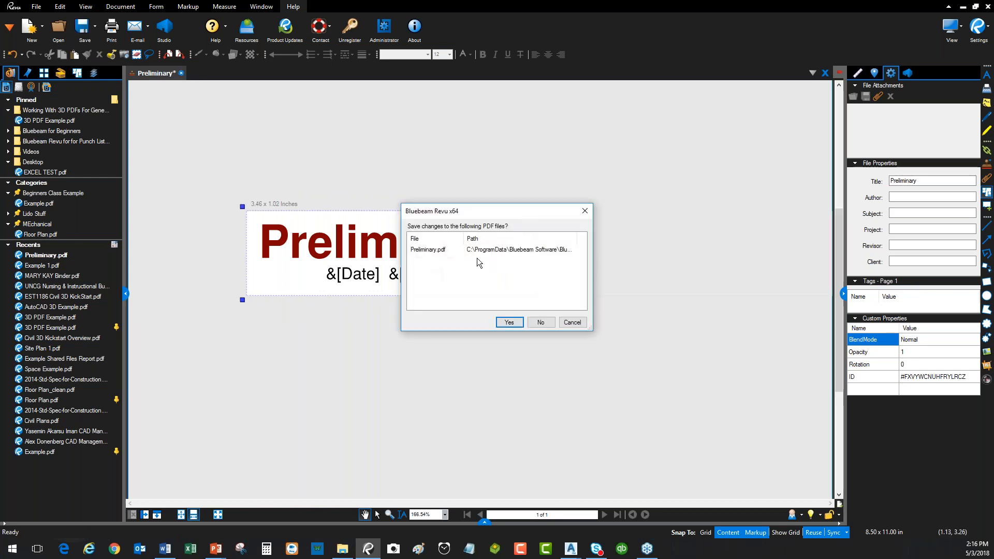
left_click(541, 322)
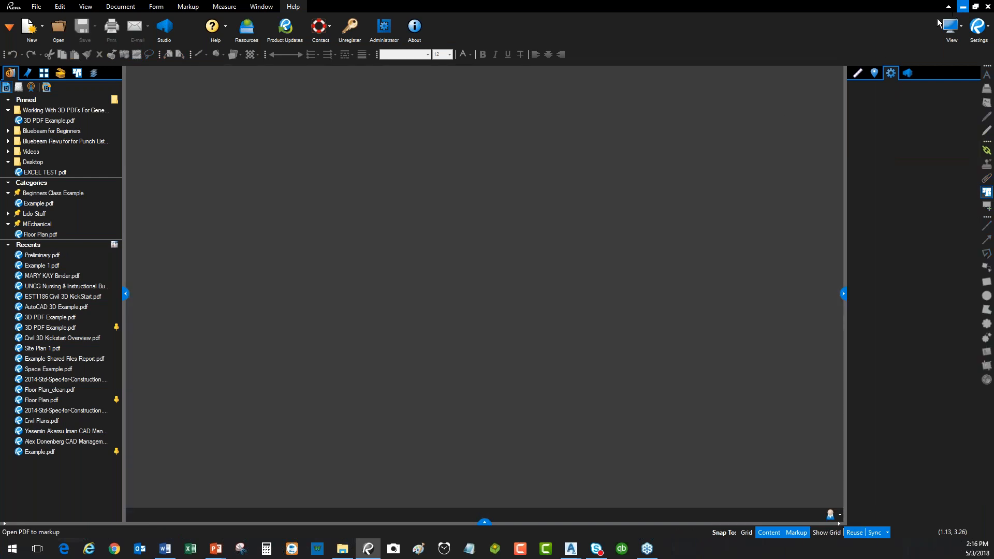
left_click(963, 7)
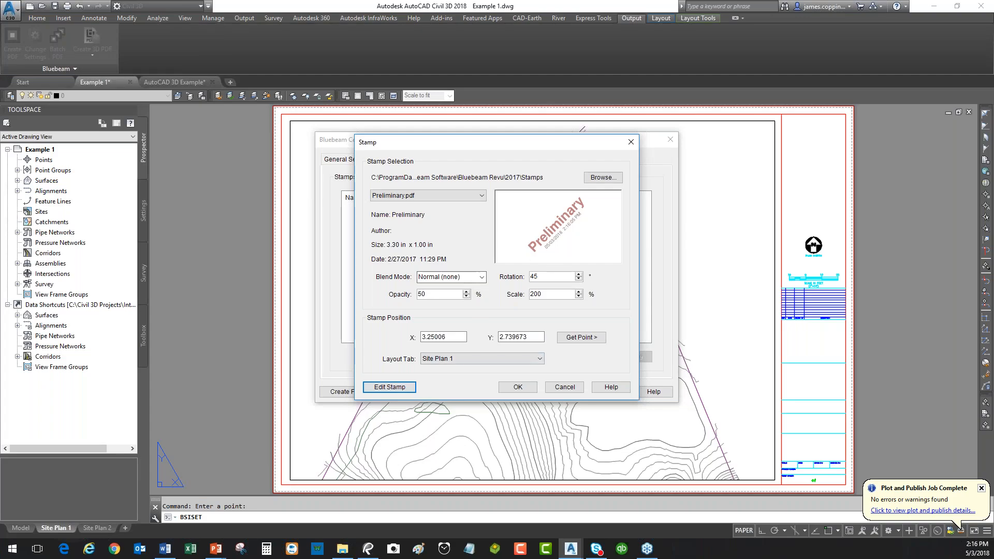
Accept the Preliminary stamp settings and create the PDF, overwriting the existing Example 1.pdf.
left_click(527, 388)
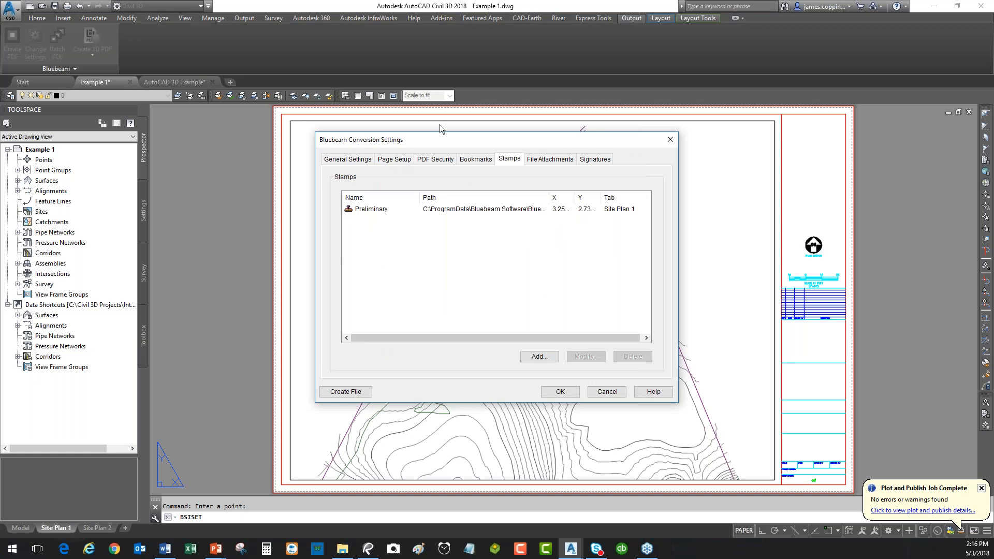
left_click(357, 394)
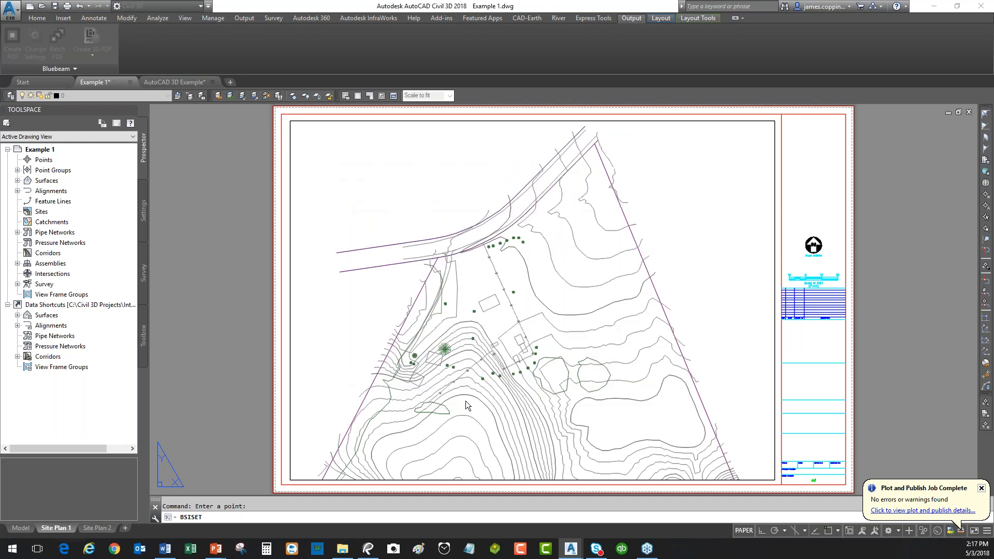
left_click(387, 122)
left_click(560, 252)
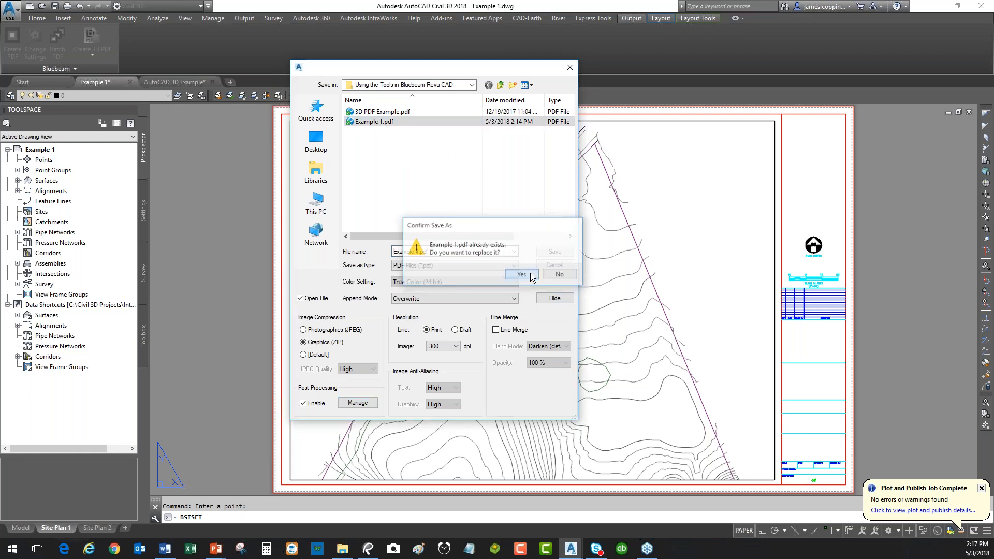
left_click(523, 274)
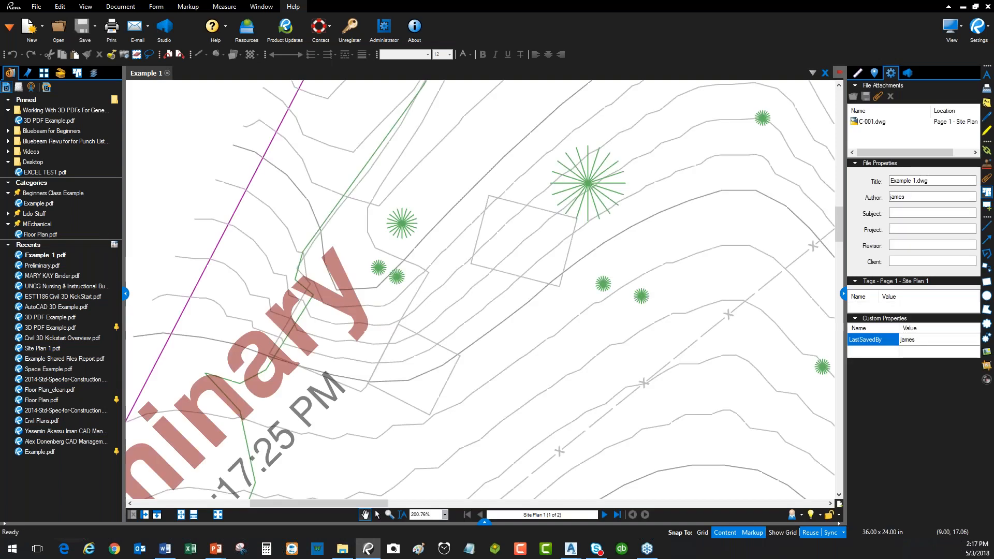
Inspect the Preliminary stamp on the Site Plan 1 page, check the Site Plan 2 page, then close the PDF and return to Civil 3D.
scroll(369, 311, "down", 3)
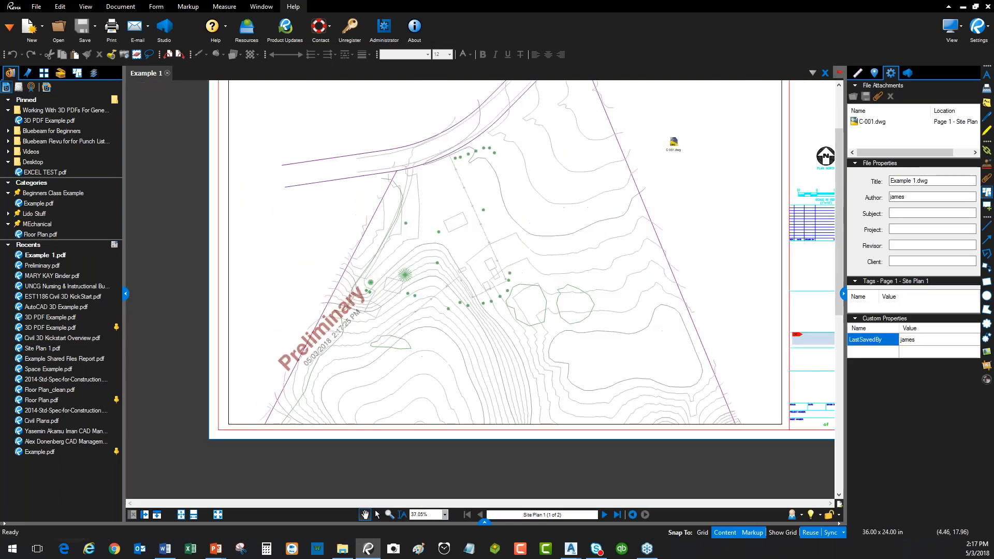
left_click(335, 331)
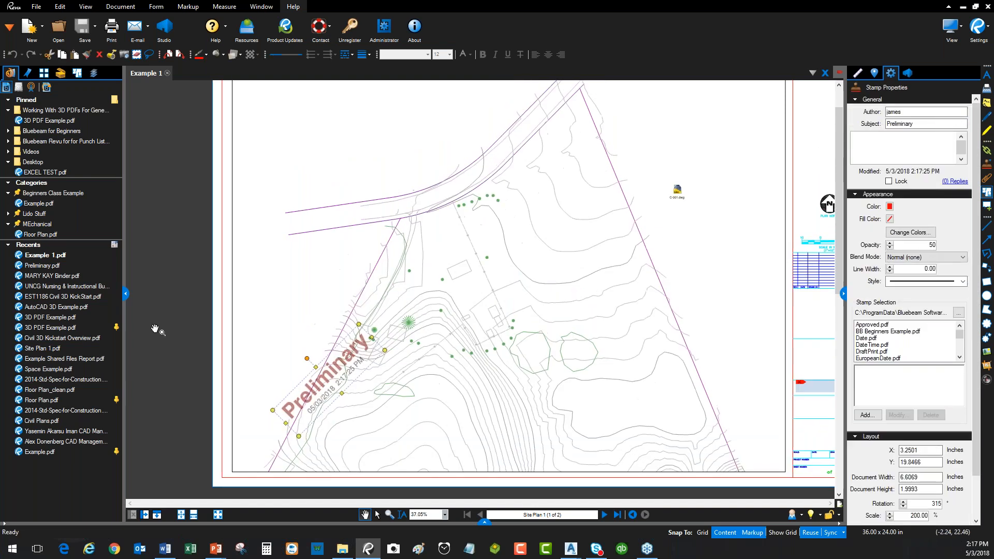
left_click(44, 73)
left_click(92, 149)
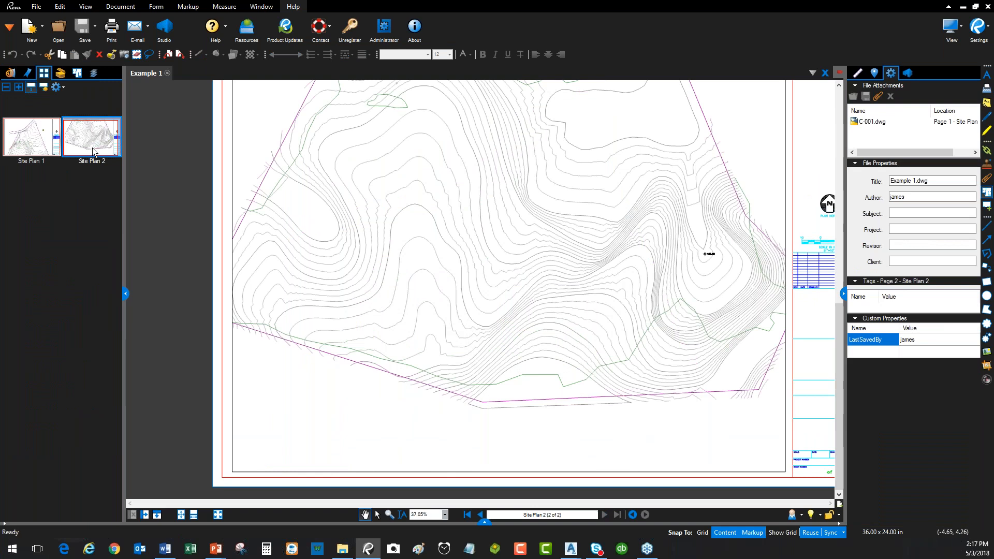
left_click(54, 151)
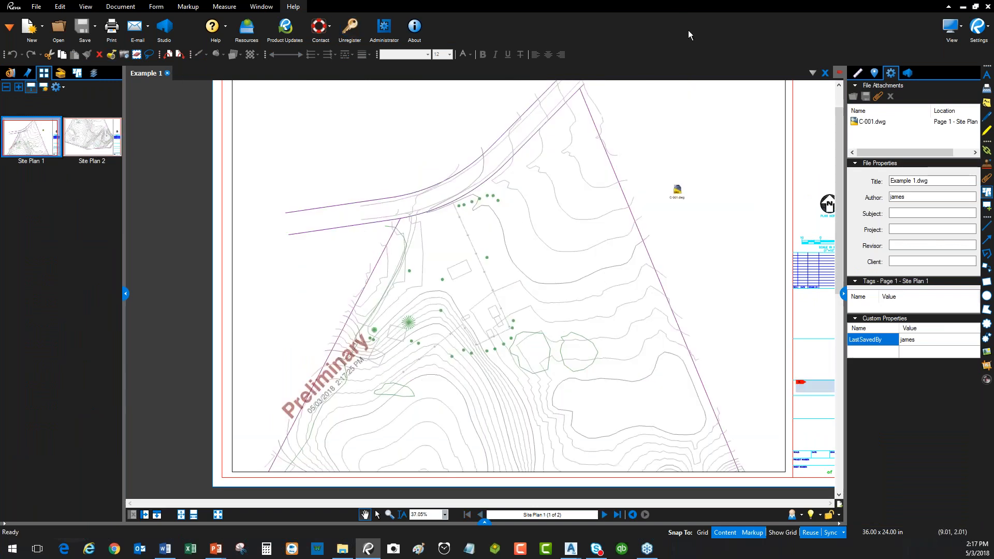
left_click(167, 73)
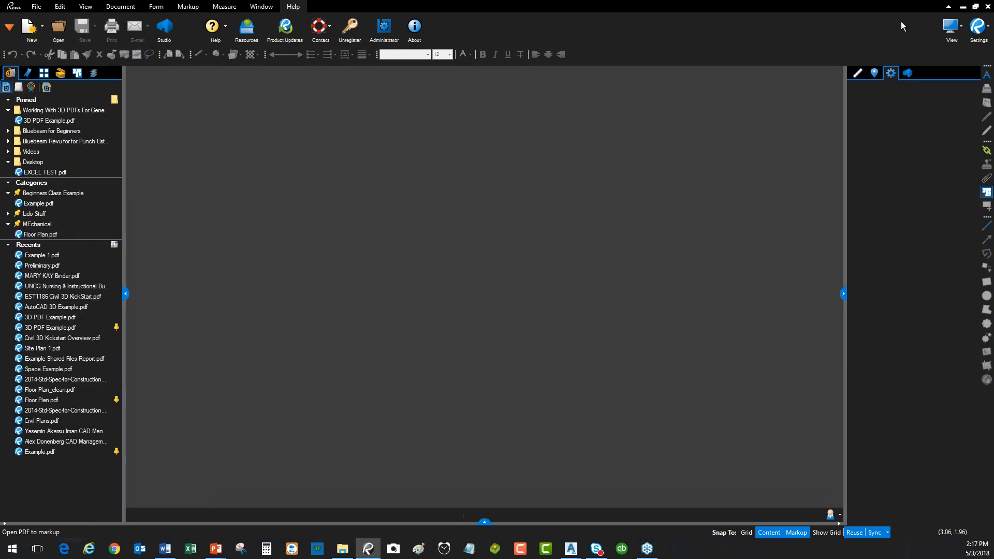
left_click(964, 7)
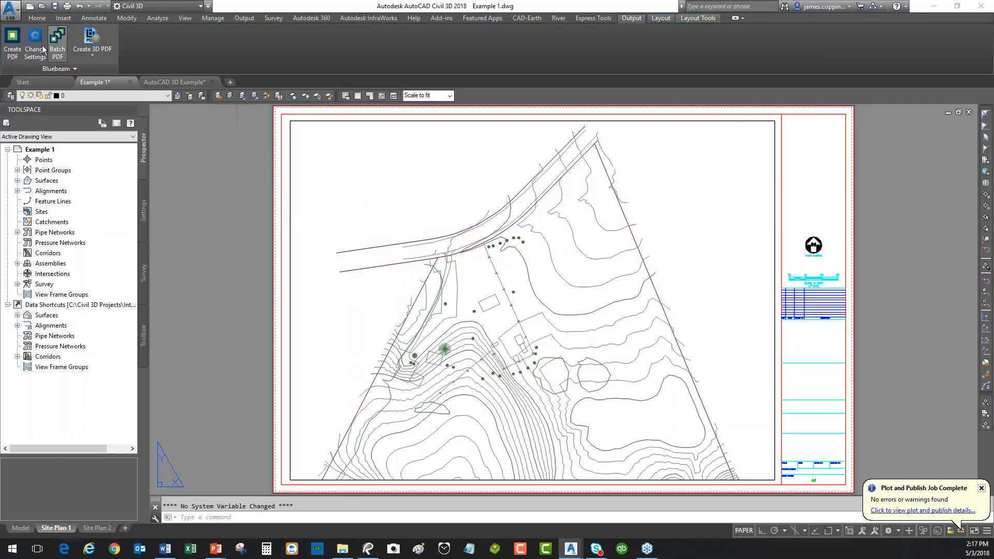
Modify the Preliminary stamp in the Bluebeam conversion settings so its layout tab is All Layouts.
left_click(39, 46)
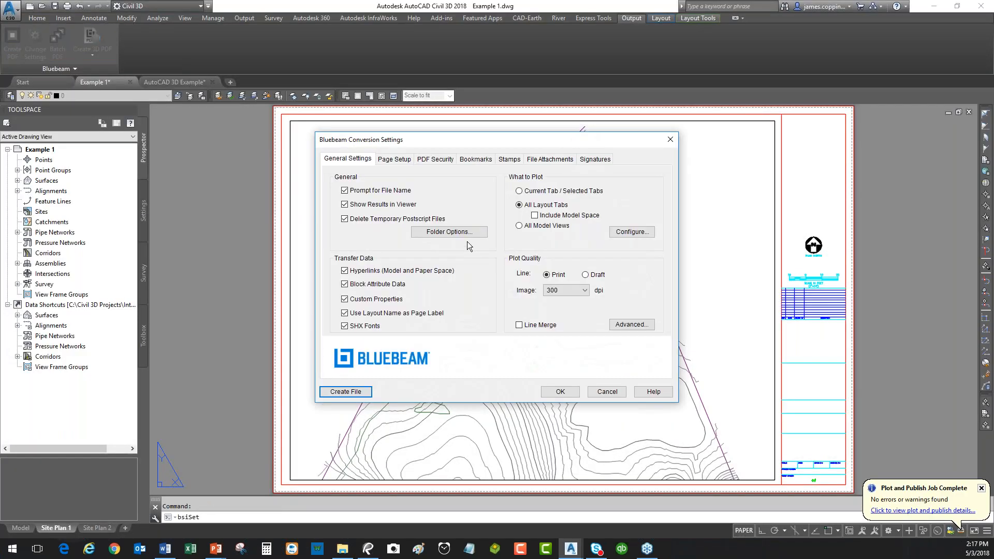
left_click(518, 159)
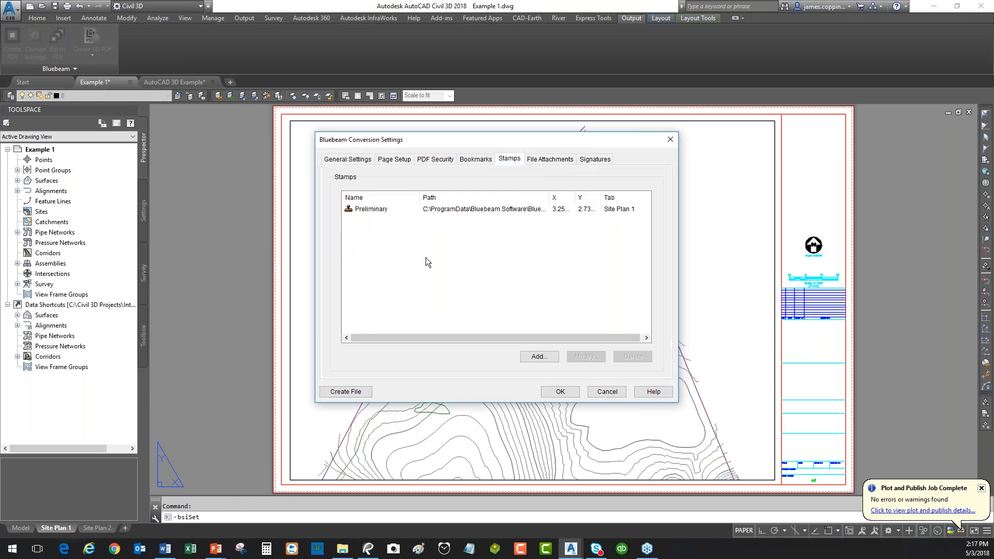
left_click(388, 209)
left_click(602, 358)
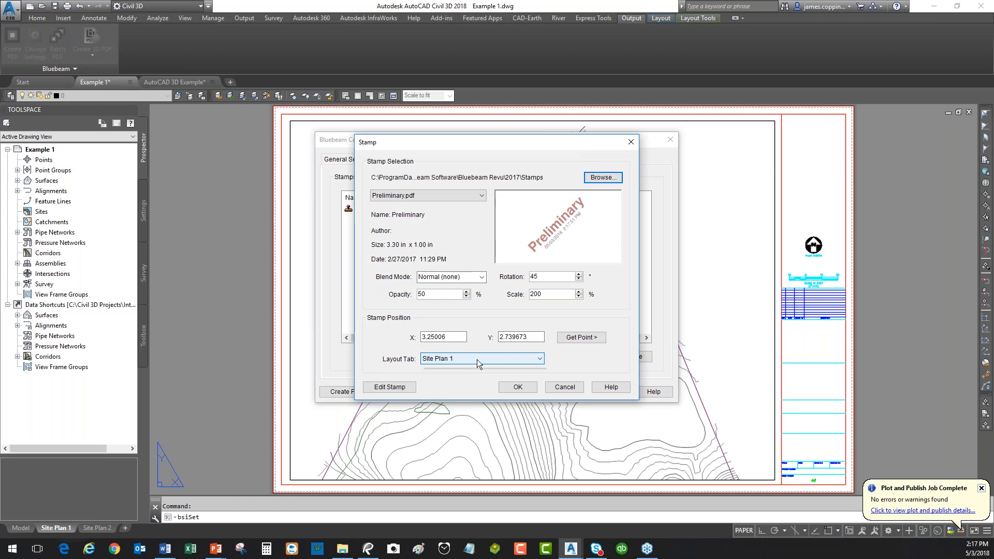
left_click(476, 359)
left_click(458, 368)
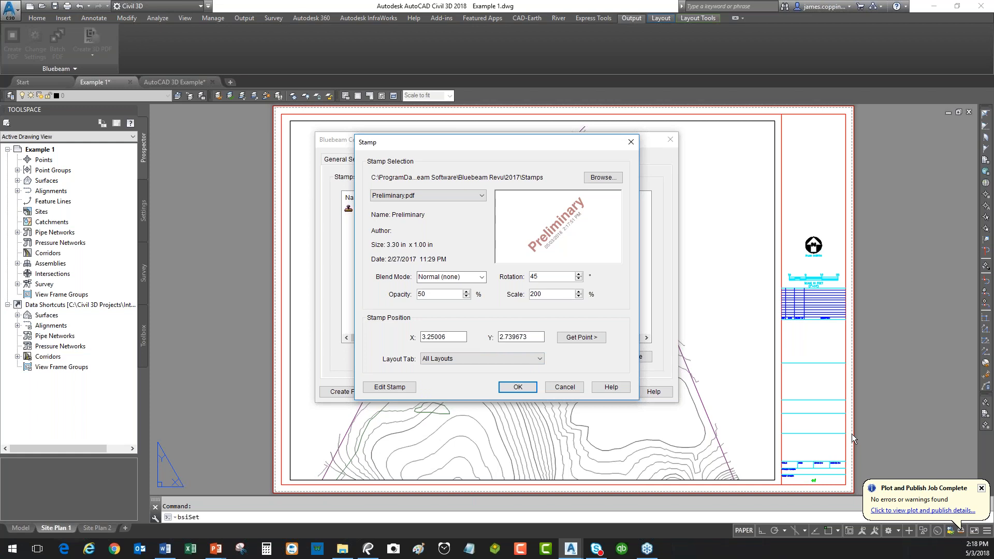
left_click(518, 386)
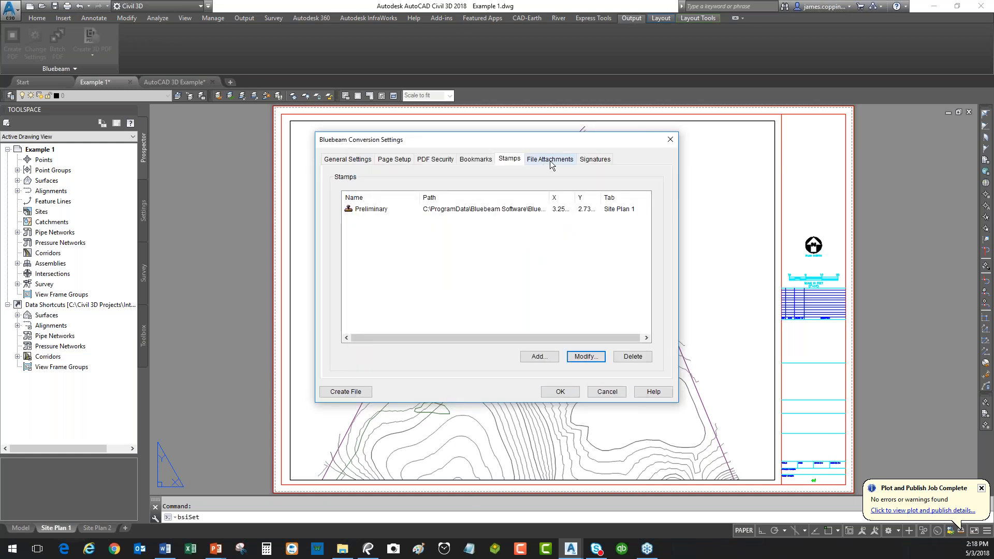
Delete the C-001.dwg file attachment from the Bluebeam conversion settings.
left_click(550, 159)
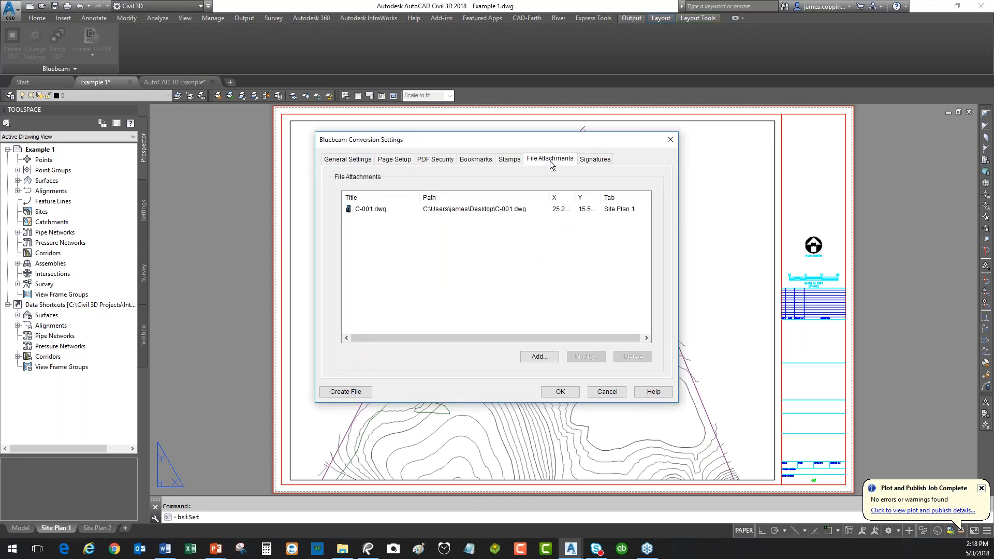
left_click(390, 209)
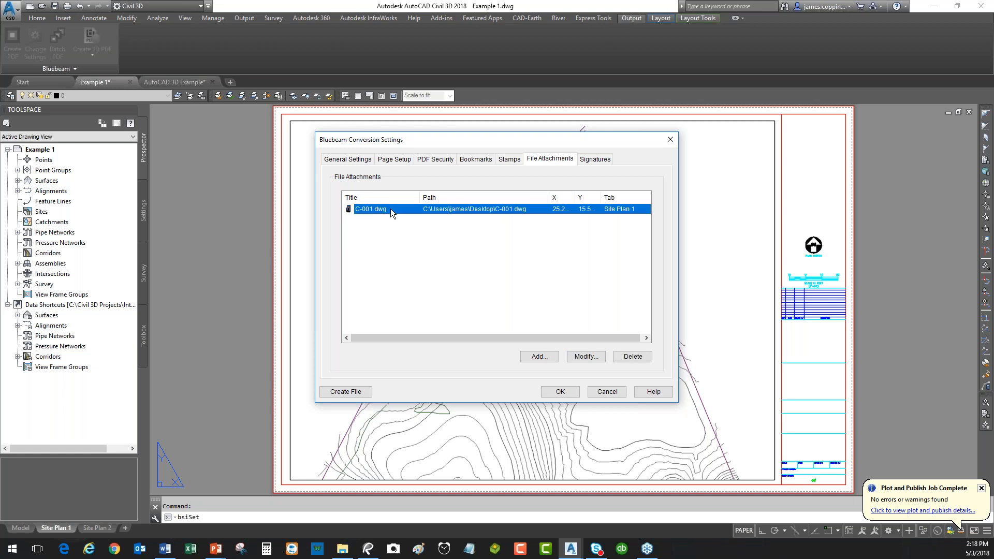
left_click(632, 357)
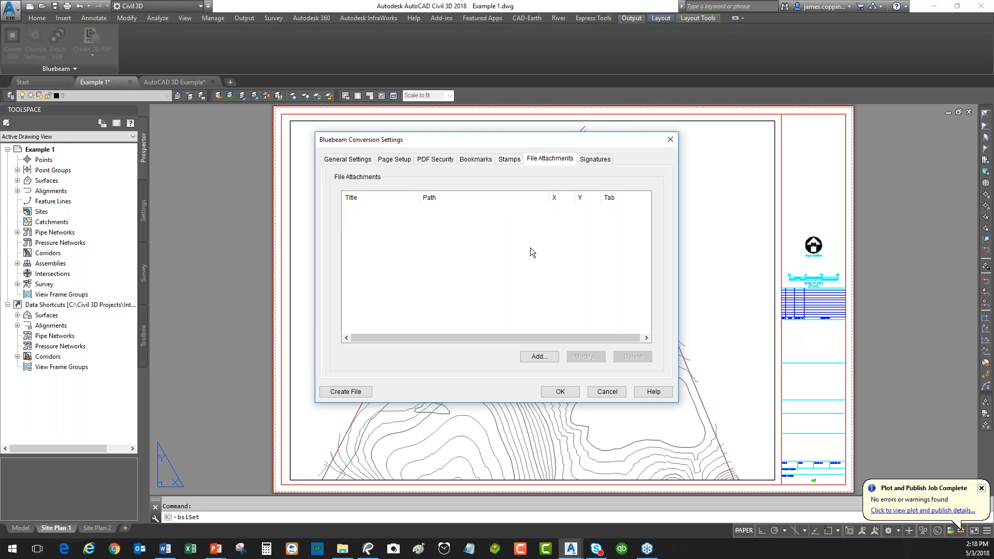
Start a new file attachment and choose Activities Fix.xlsx from the Desktop folder as its file.
left_click_drag(547, 142, 516, 146)
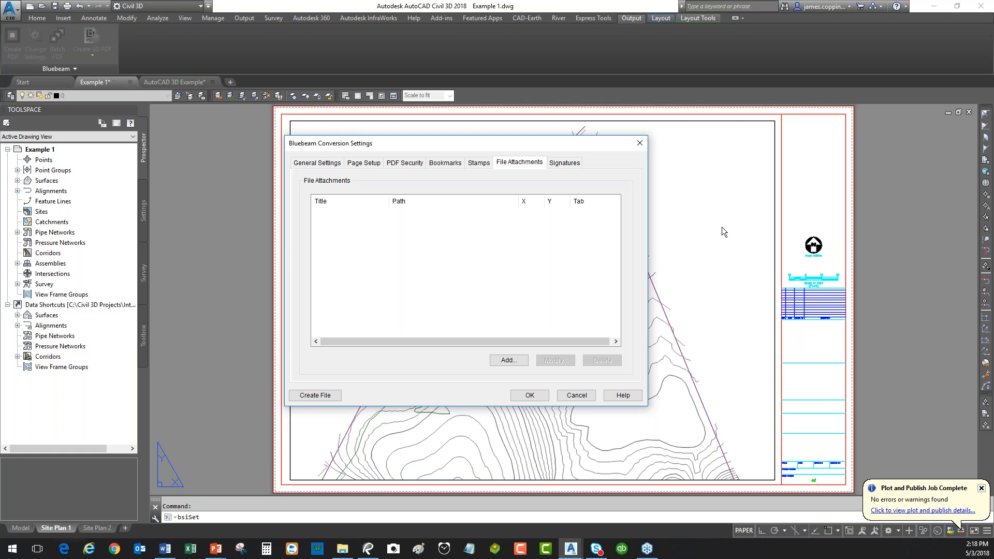
left_click(506, 362)
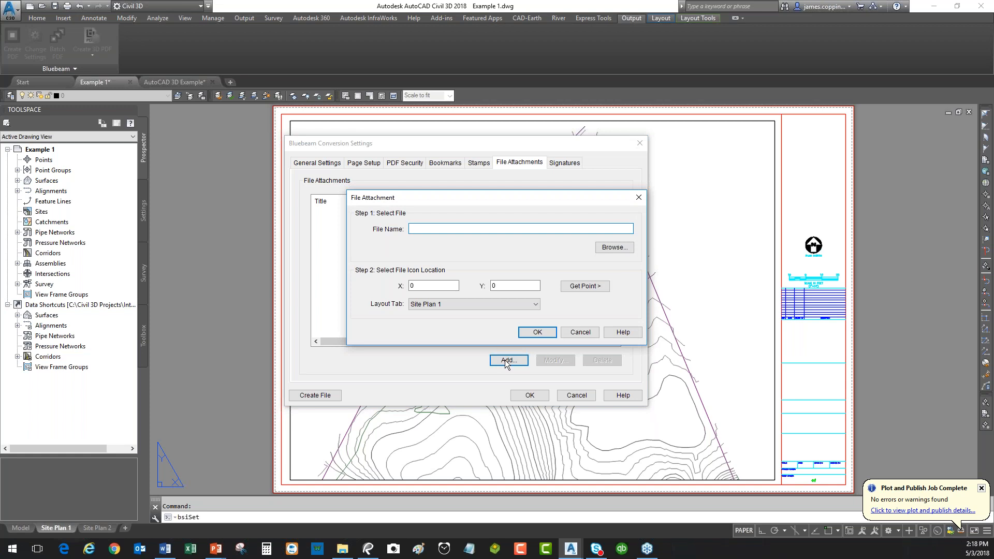
left_click(623, 247)
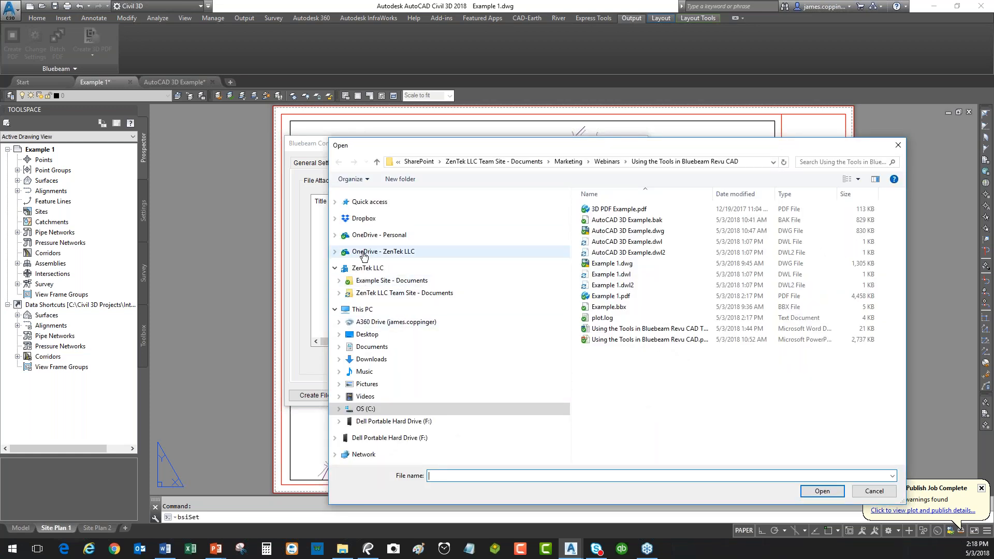
left_click(368, 336)
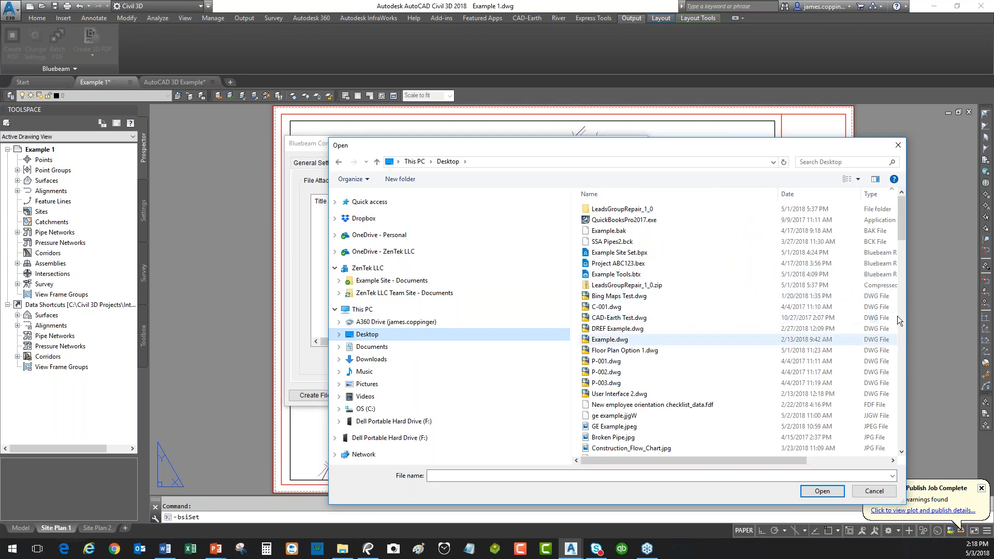
left_click_drag(900, 237, 903, 290)
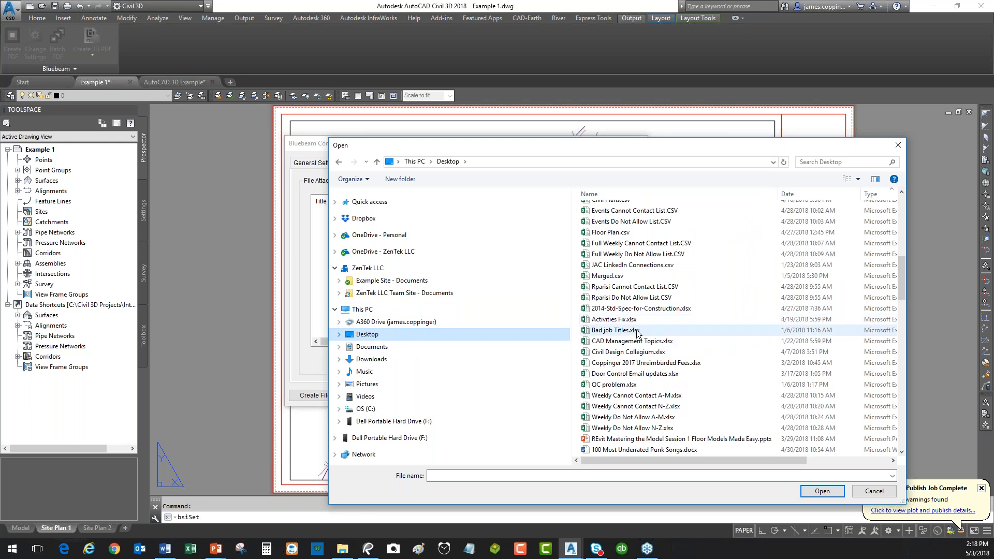
left_click(638, 318)
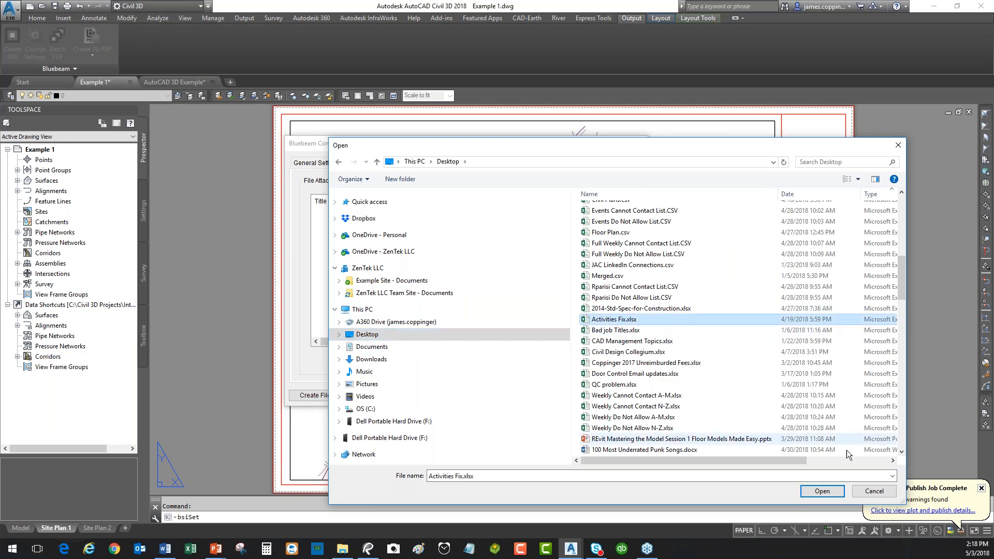
left_click(822, 490)
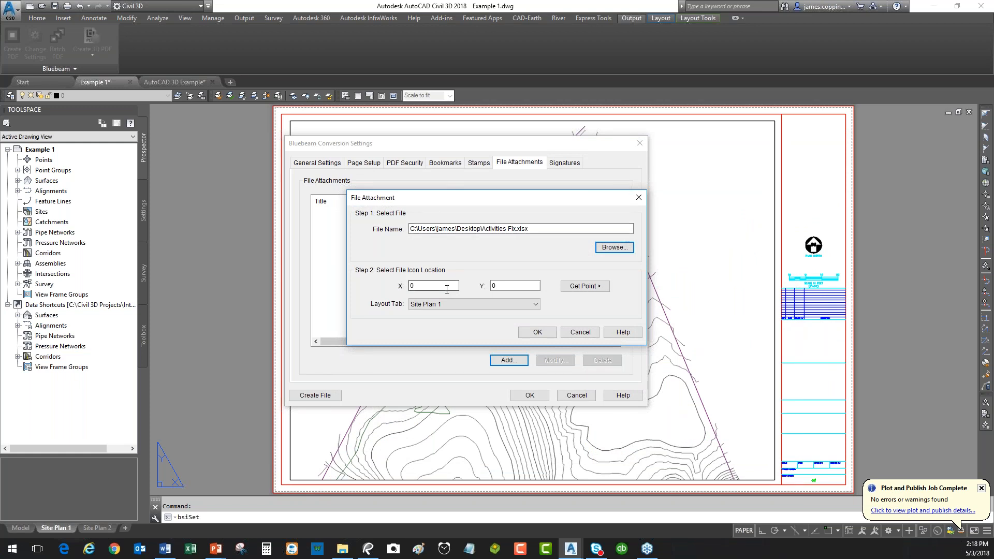
Place the attachment icon in the upper-right area of the Site Plan 1 sheet, at about X 25.73, Y 19.63, and accept the attachment.
left_click(590, 285)
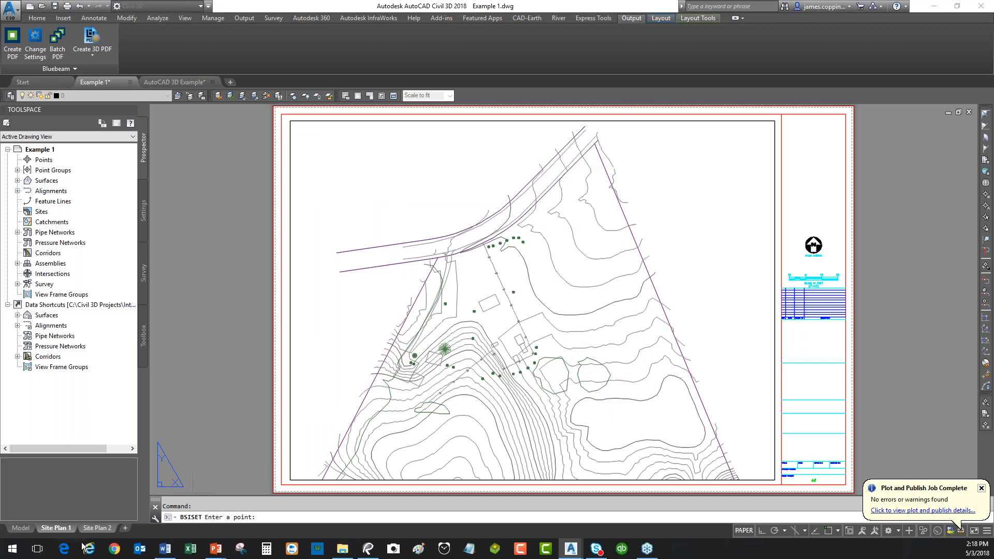
left_click(688, 176)
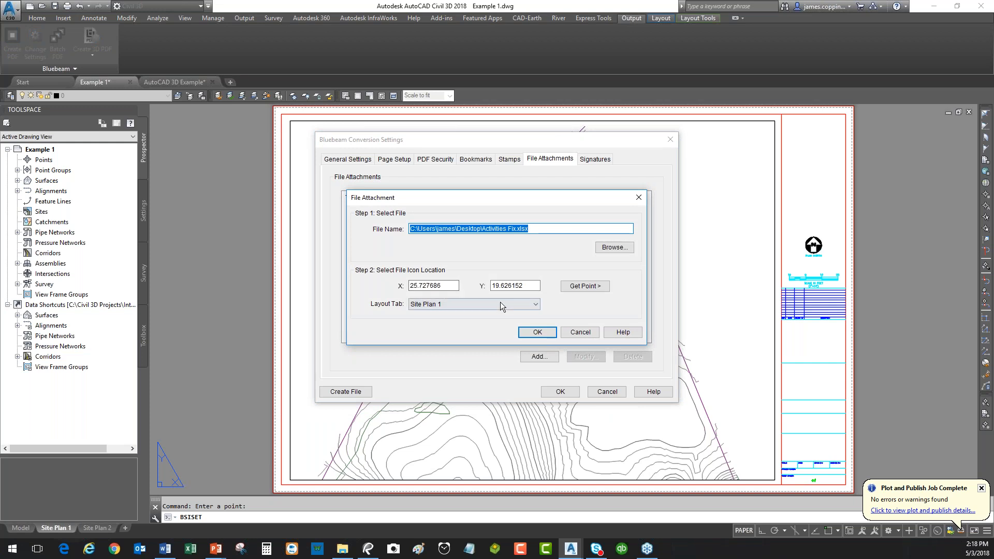
left_click(543, 336)
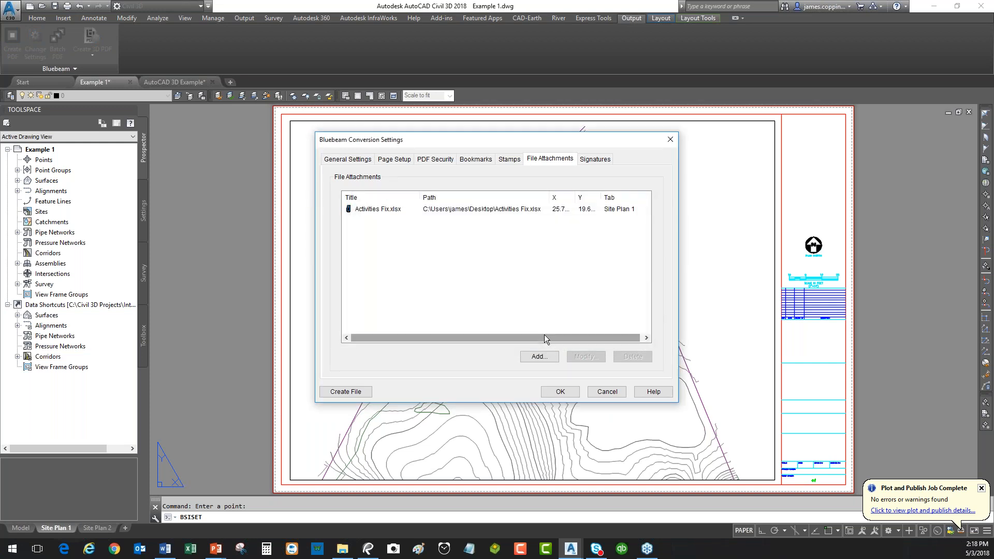
Create the PDF with the new attachment, replacing the existing Example 1.pdf in the Using the Tools in Bluebeam Revu CAD folder.
left_click(346, 392)
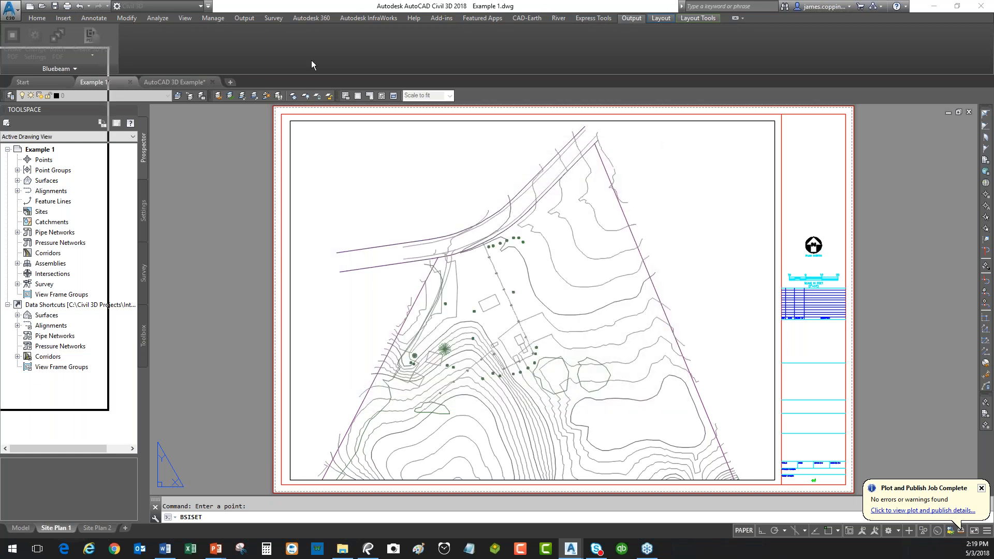
left_click(641, 247)
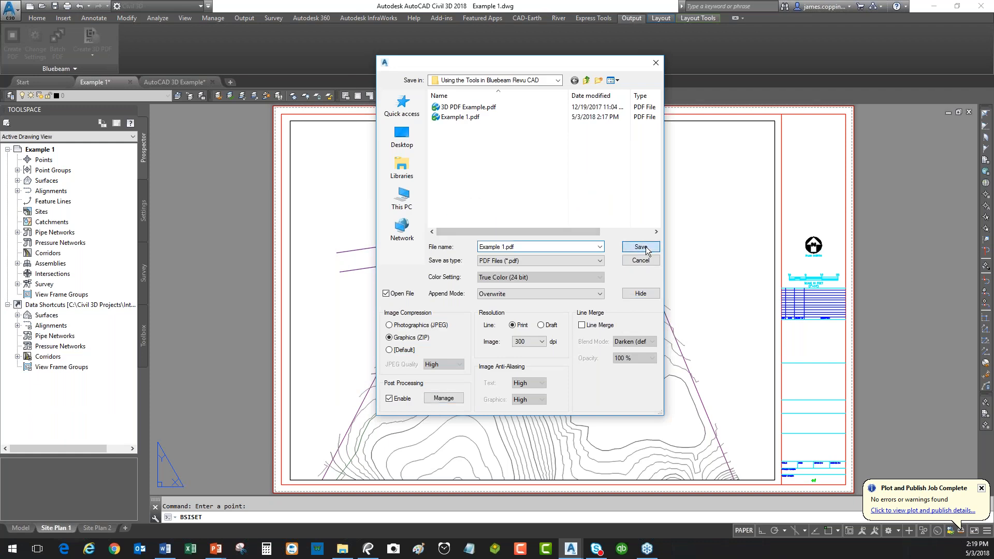
left_click(524, 279)
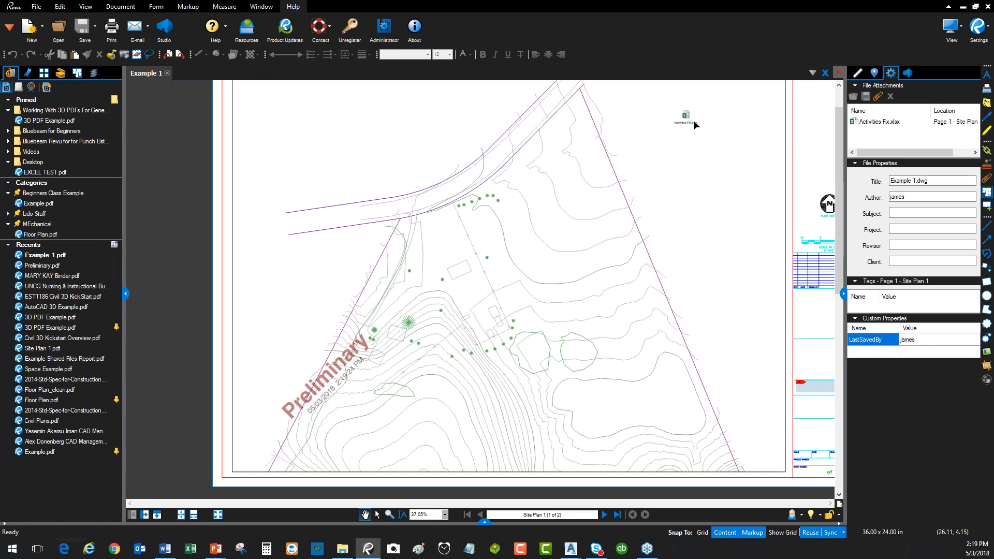
Examine the Activities Fix.xlsx attachment icon on the Site Plan 1 page and close the PDF.
scroll(696, 125, "up", 5)
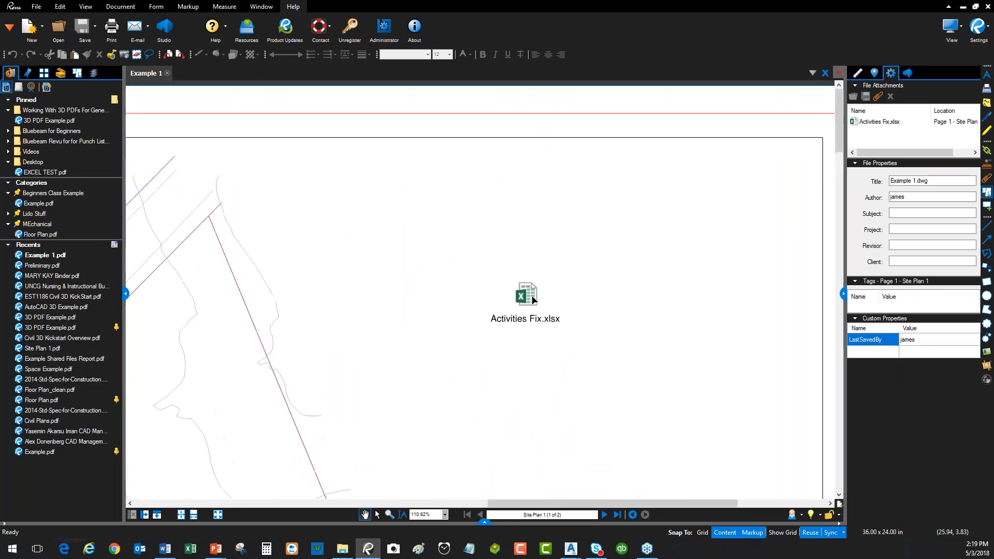
left_click(535, 300)
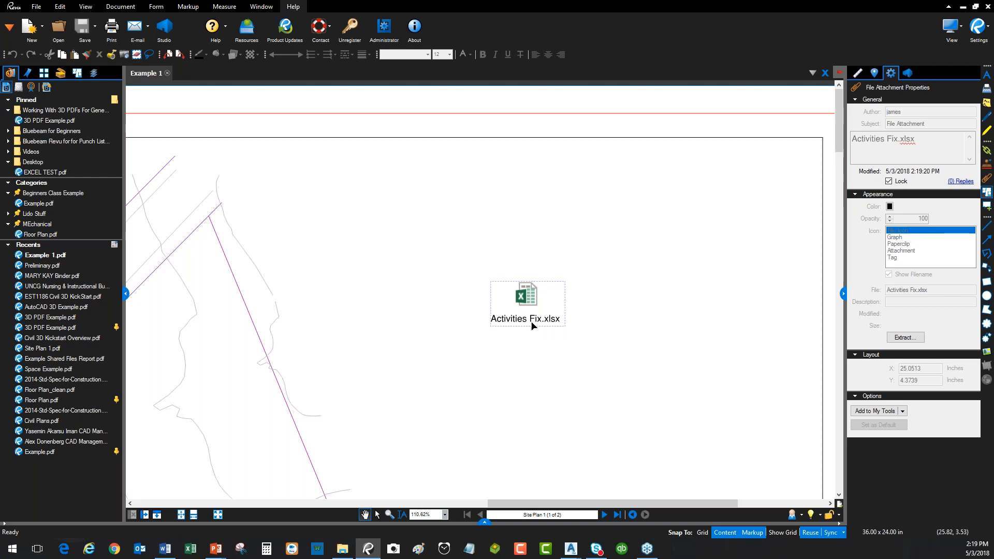
left_click(424, 328)
scroll(423, 329, "down", 6)
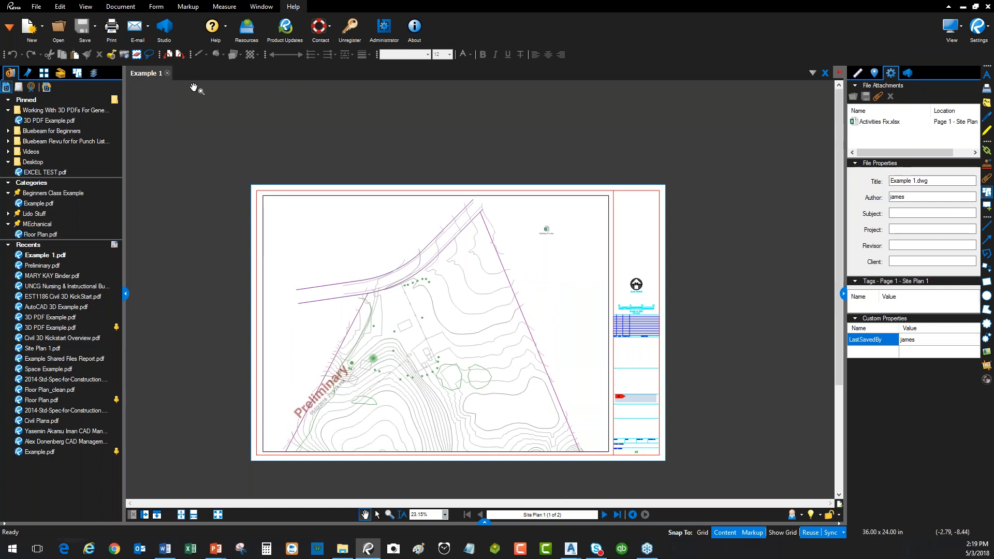
left_click(168, 73)
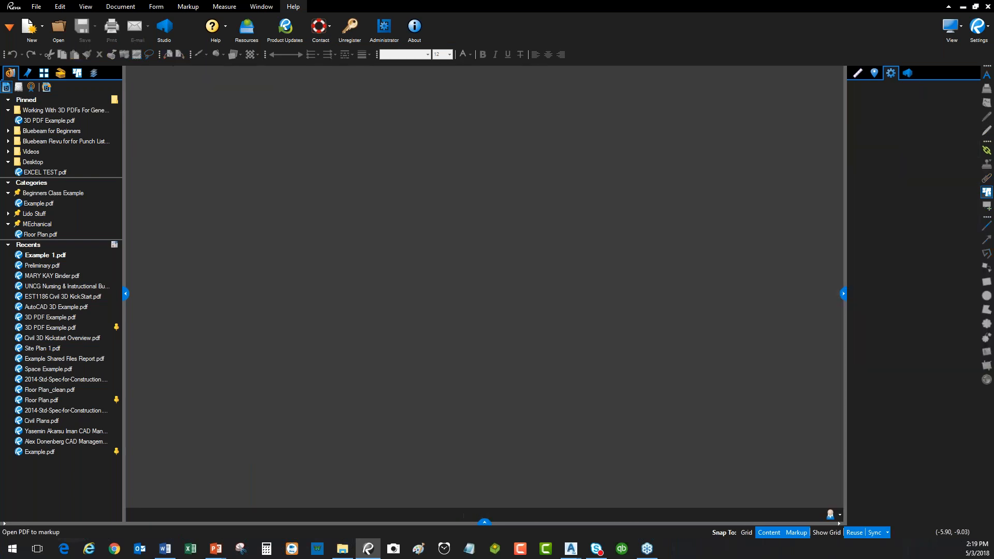
Switch to Civil 3D and open the existing digital signature field in the Bluebeam conversion settings for modification.
left_click(964, 8)
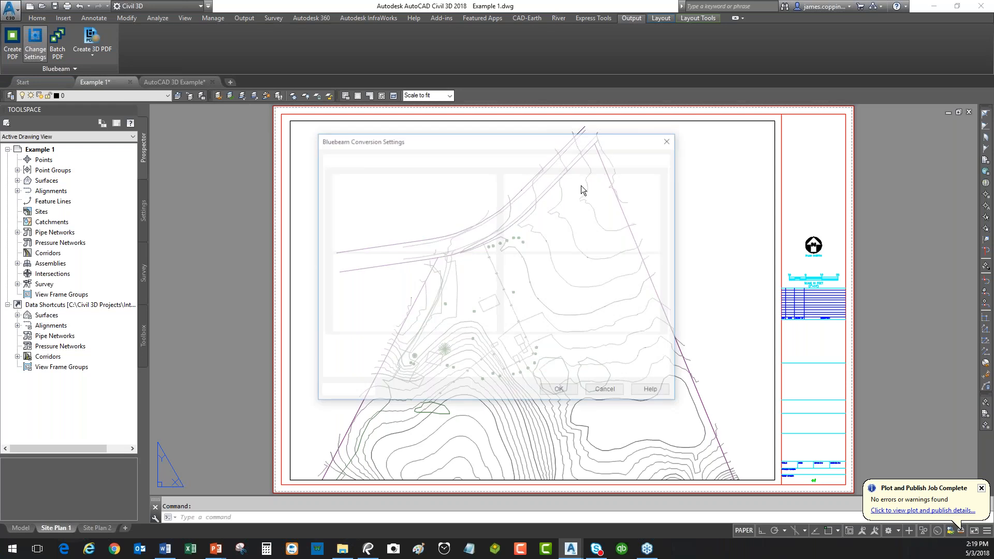
left_click(616, 140)
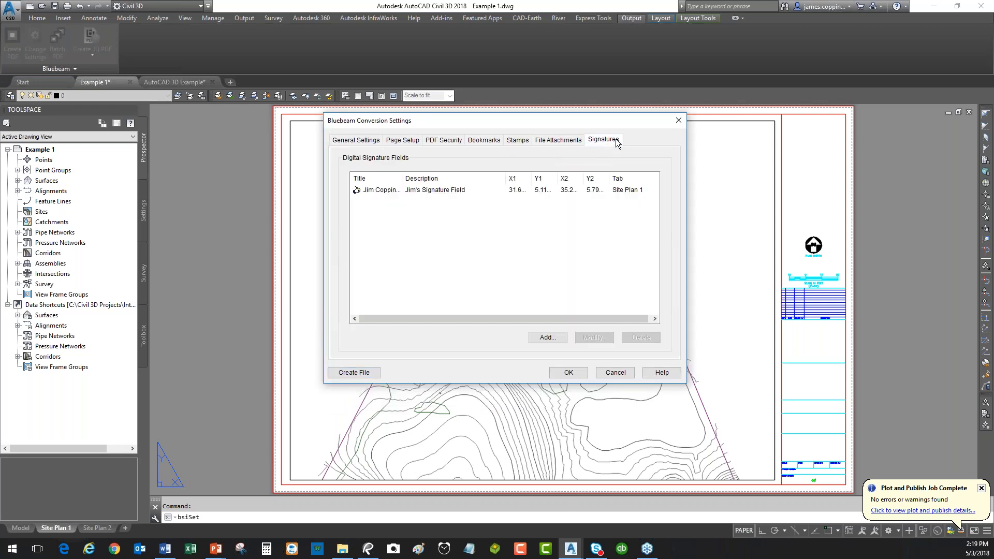
left_click(420, 191)
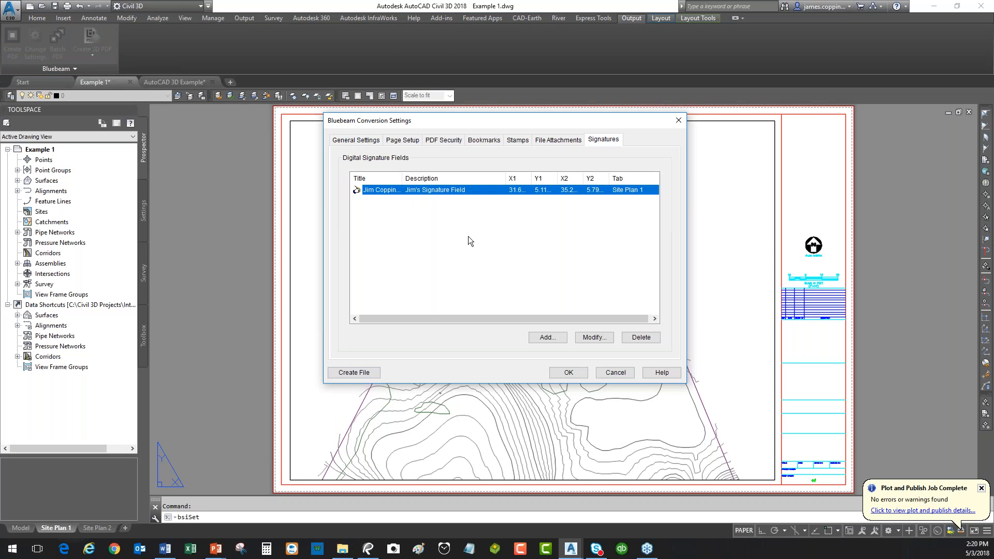
left_click(595, 337)
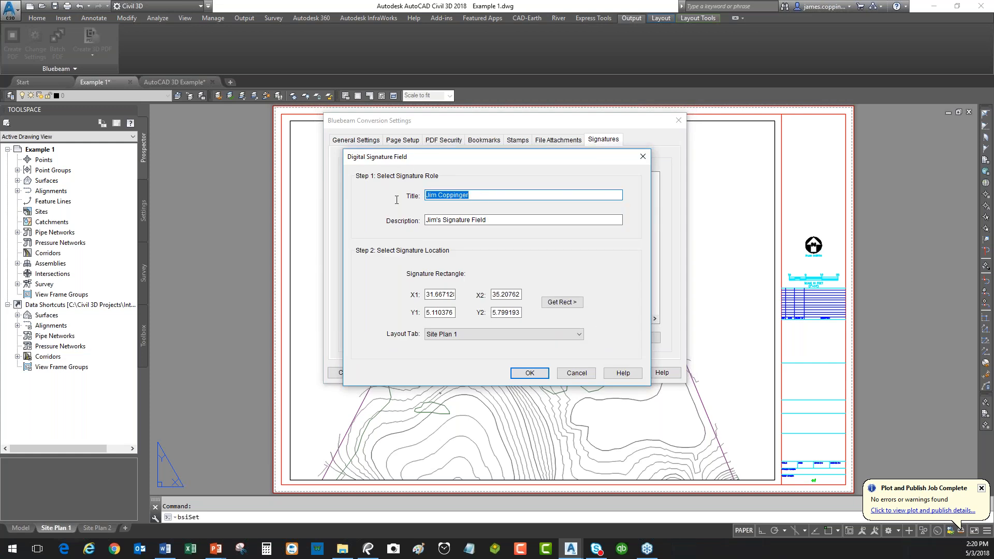
key("Tab")
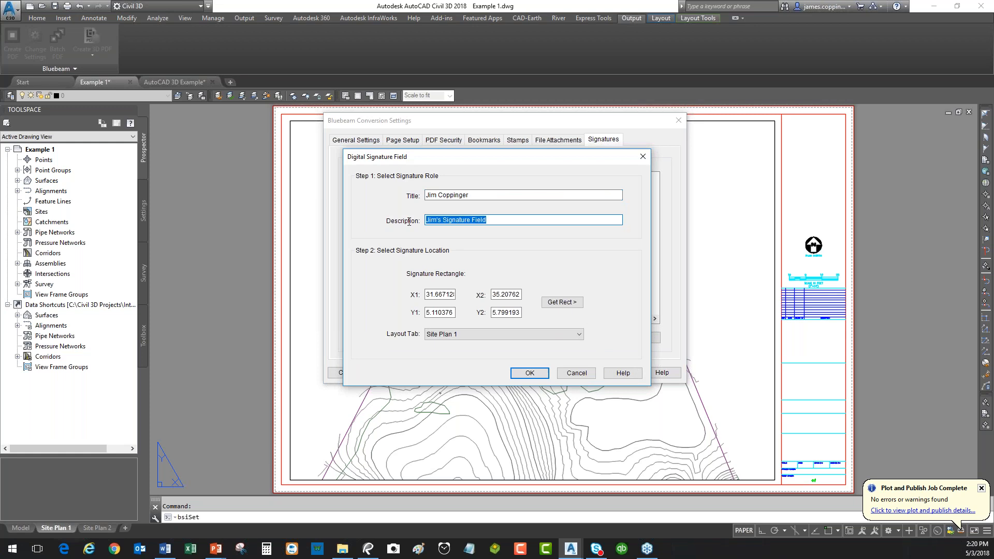
key("shift+Tab")
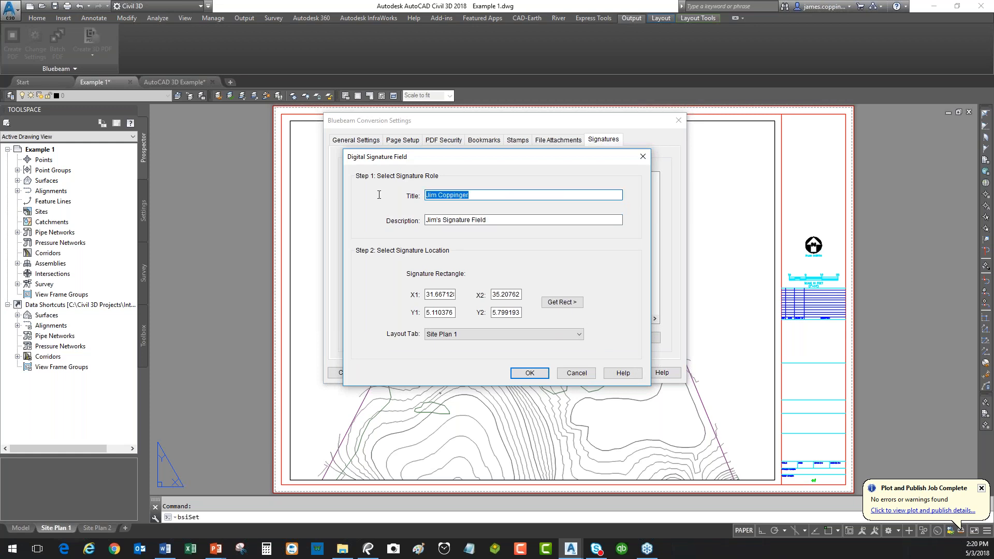
left_click_drag(465, 161, 417, 160)
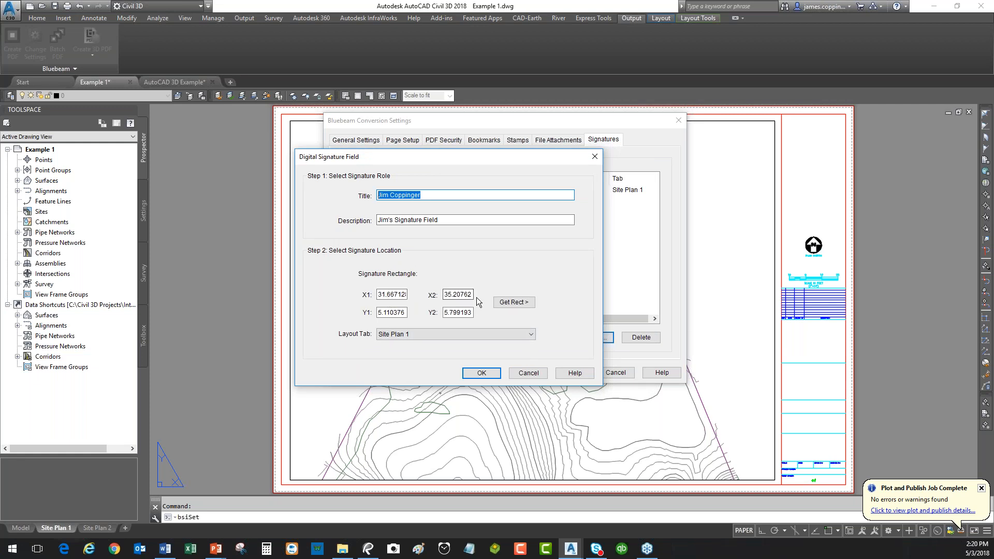
Redefine the signature rectangle inside the Site Plan 1 title block, from about X 31.94, Y 5.28 to X 34.99, Y 5.60, and accept the field.
left_click(526, 304)
scroll(807, 404, "up", 4)
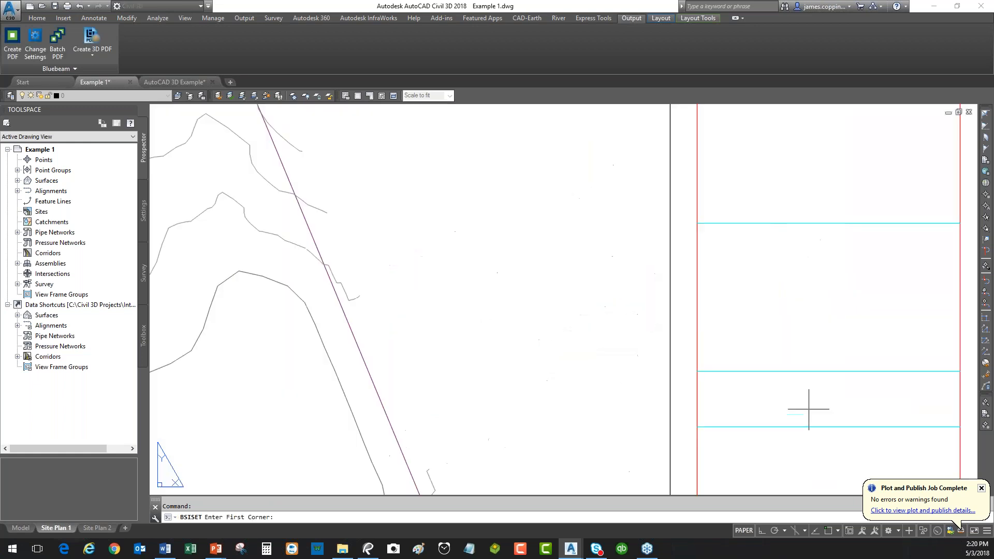
left_click_drag(782, 387, 631, 346)
left_click(518, 322)
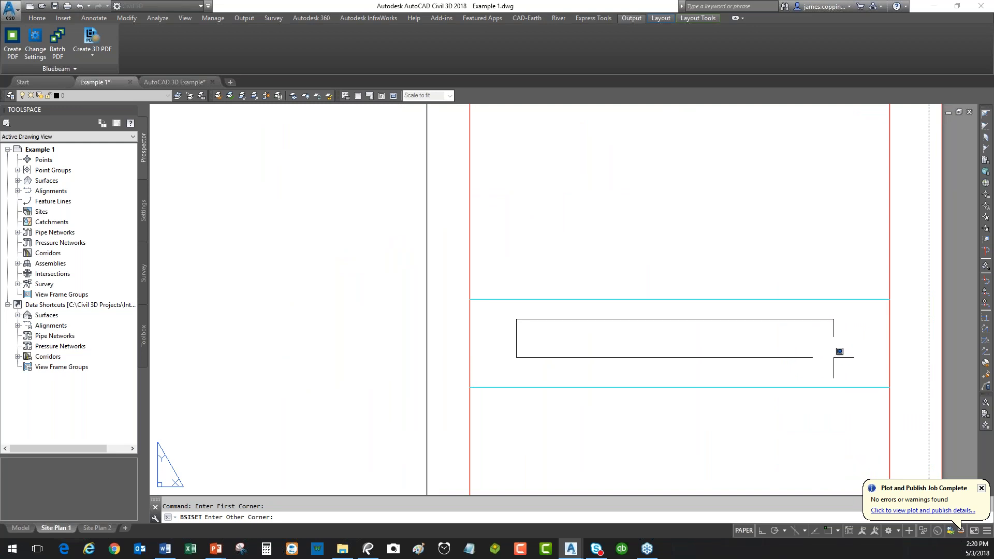
left_click(839, 352)
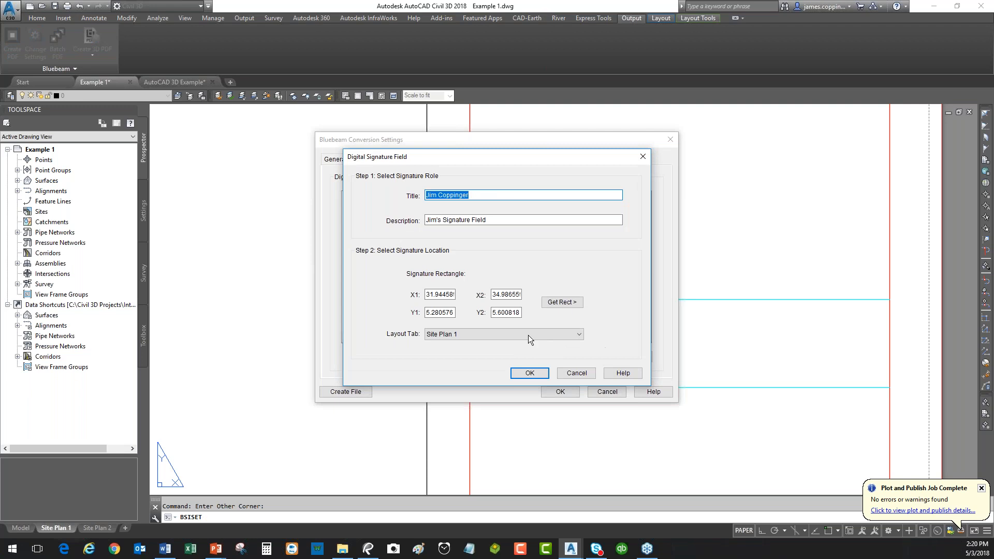
left_click(495, 337)
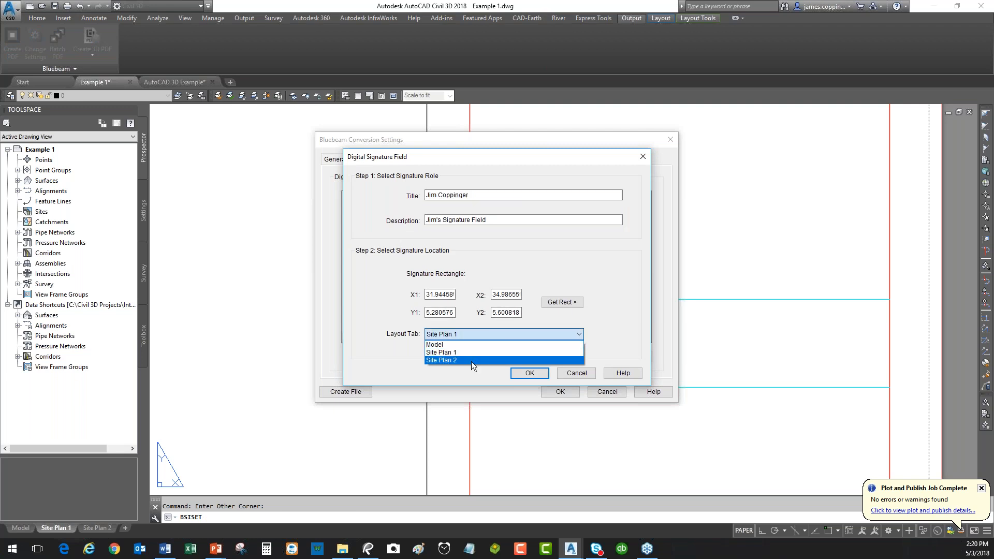
left_click(474, 353)
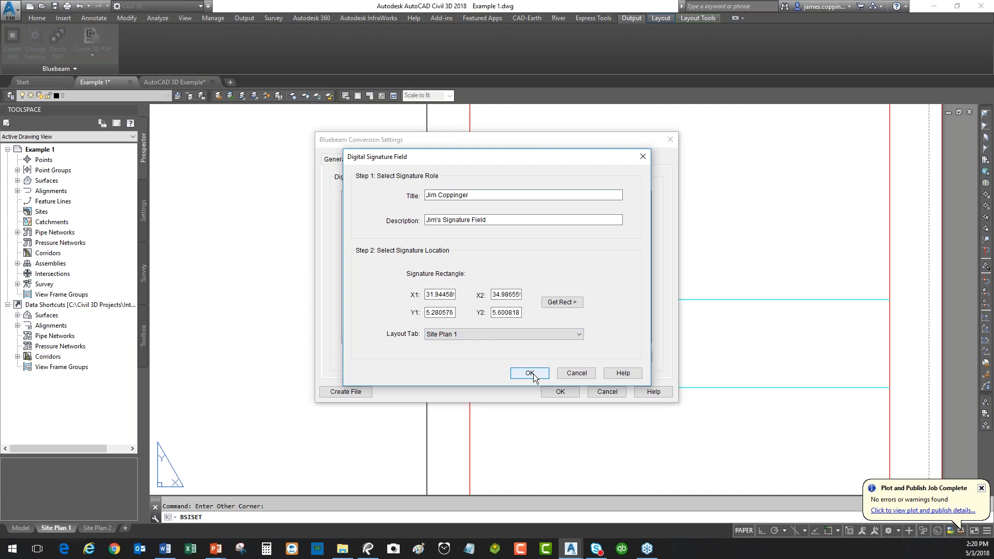
left_click(533, 373)
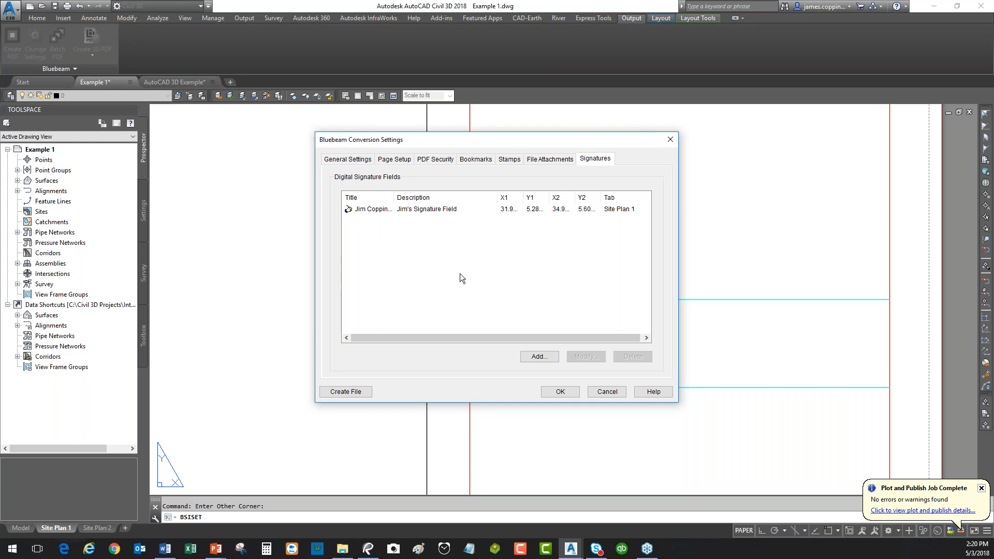
Create the PDF with the modified signature field, replacing Example 1.pdf in the Using the Tools in Bluebeam Revu CAD folder.
left_click_drag(517, 144, 445, 145)
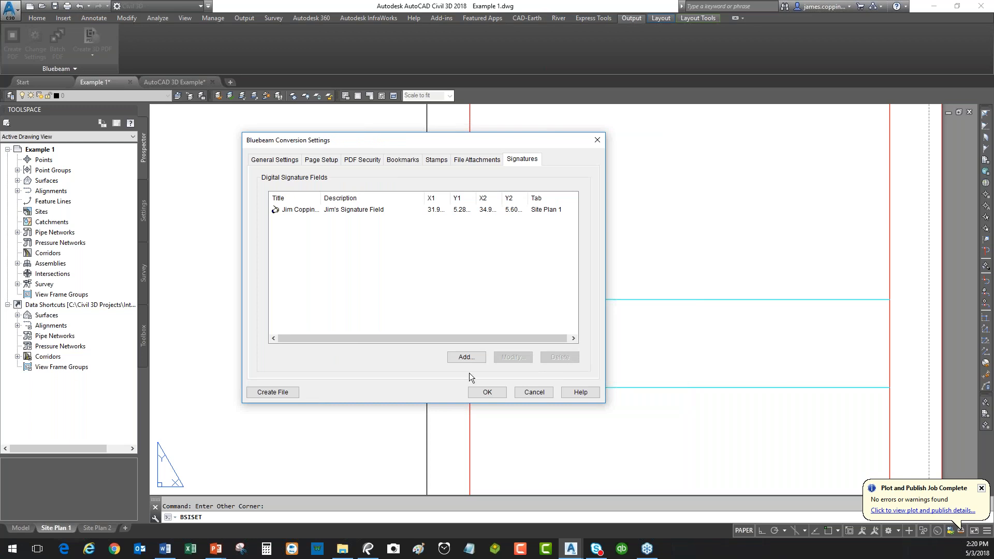
left_click(281, 393)
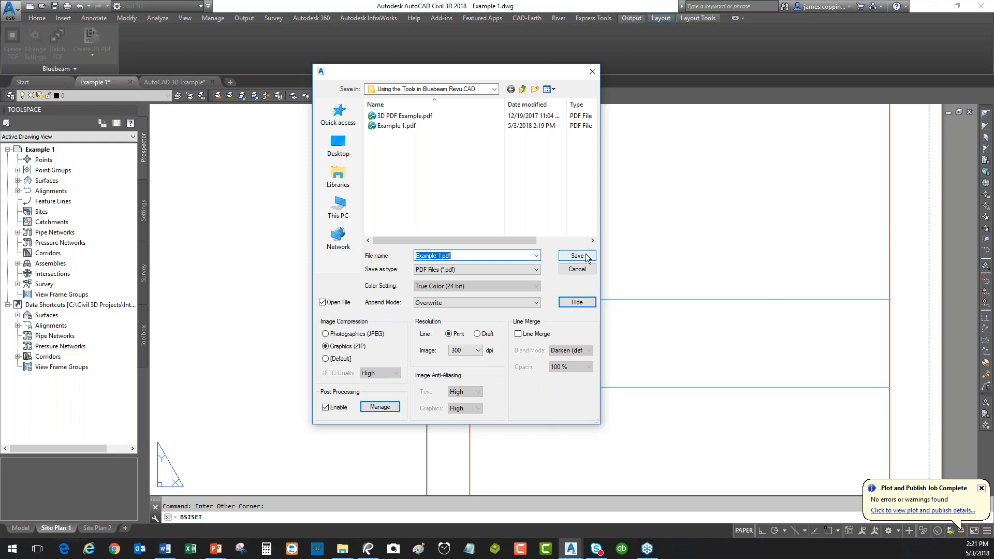
left_click(588, 256)
left_click(535, 278)
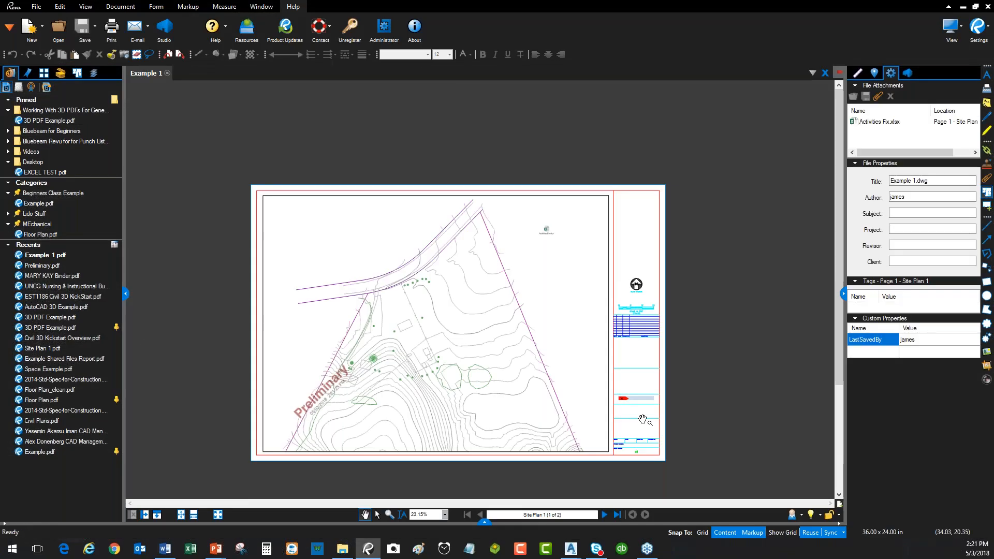
Open the title block's signature field for signing, enter the digital ID password, keep the Digital Signature type and log in.
scroll(642, 409, "up", 8)
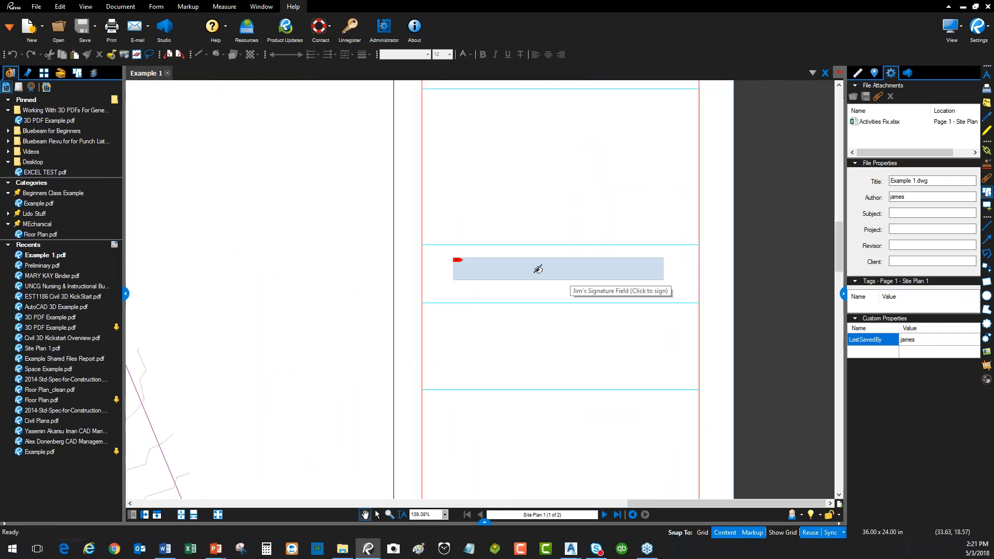
left_click(562, 265)
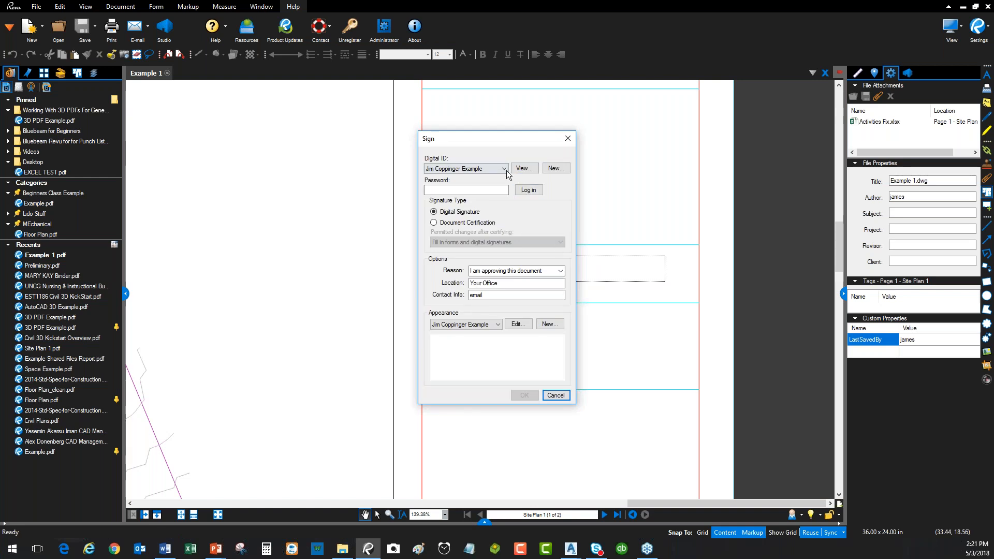
left_click(482, 190)
type("********")
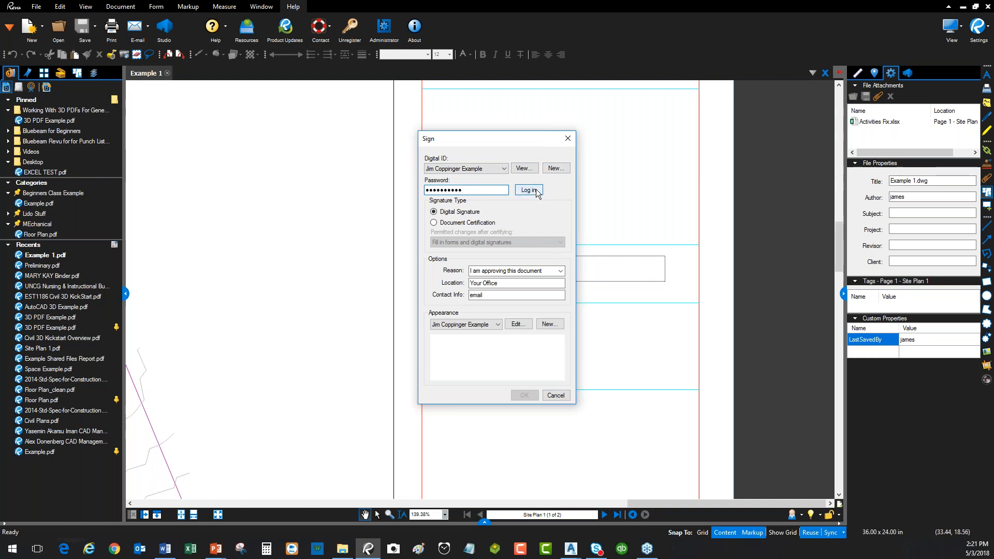
left_click(473, 224)
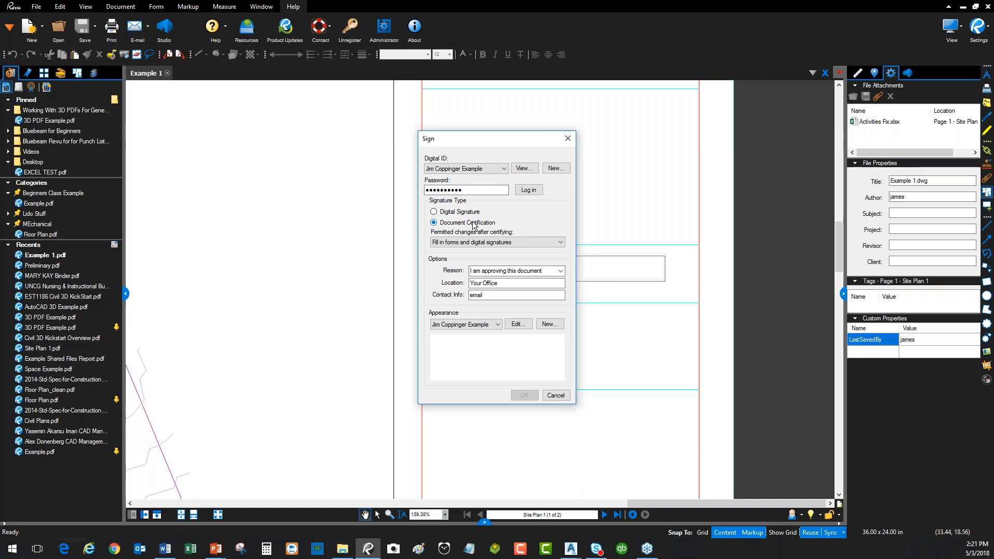
left_click(462, 214)
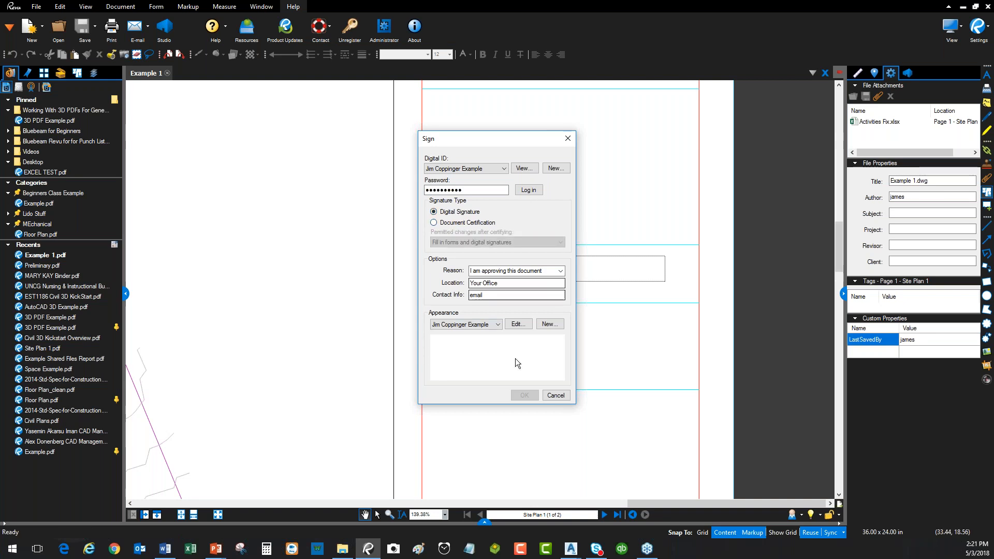
left_click(533, 191)
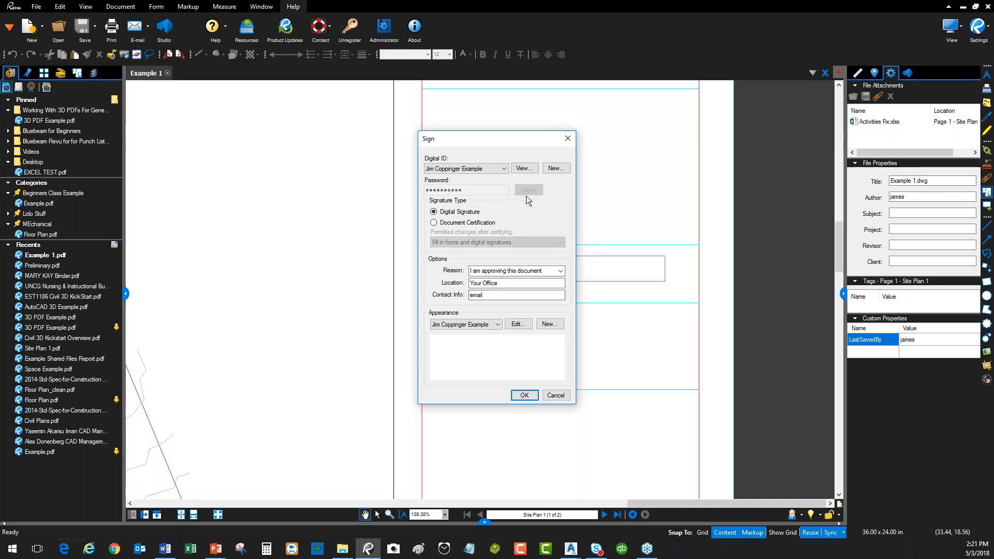
Apply the digital signature and save the signed PDF over the existing Example 1.pdf.
left_click(526, 396)
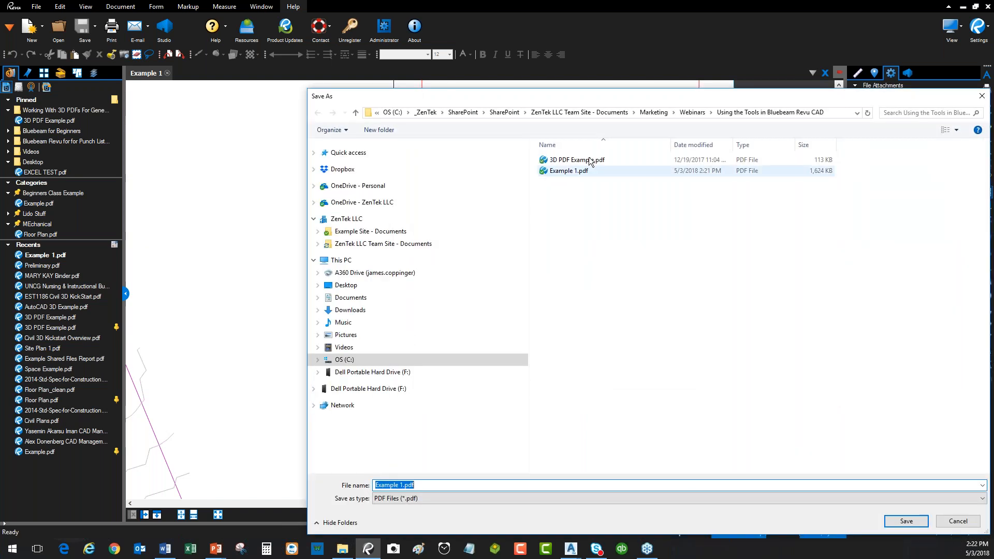
left_click(580, 171)
left_click(916, 520)
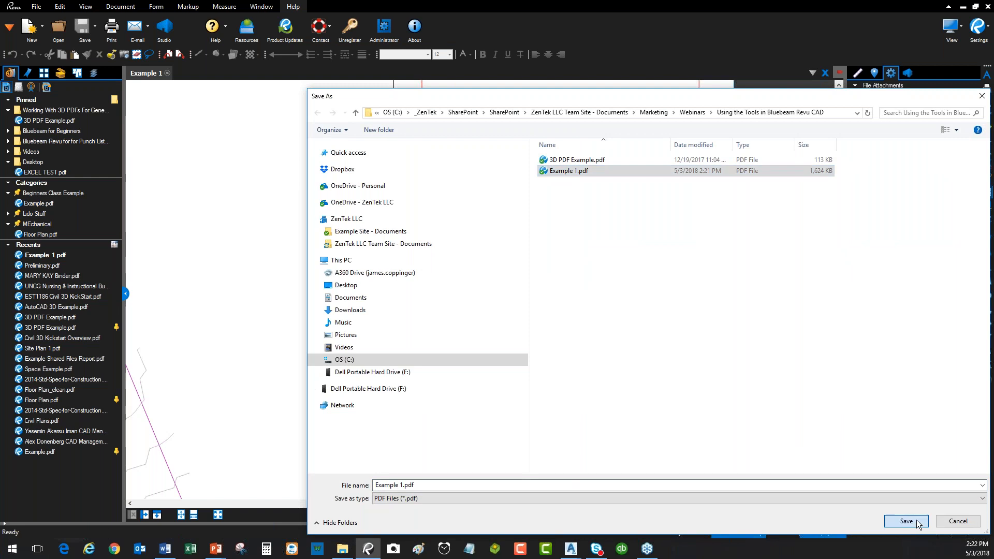
left_click(522, 276)
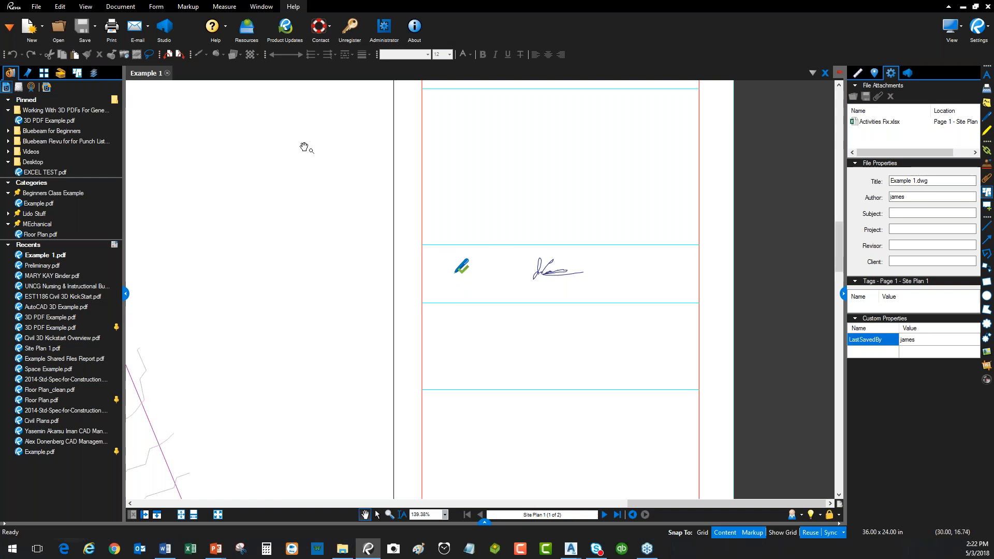
Draw a short line markup in the blank area beside the title block of the signed page.
left_click(187, 6)
left_click(276, 26)
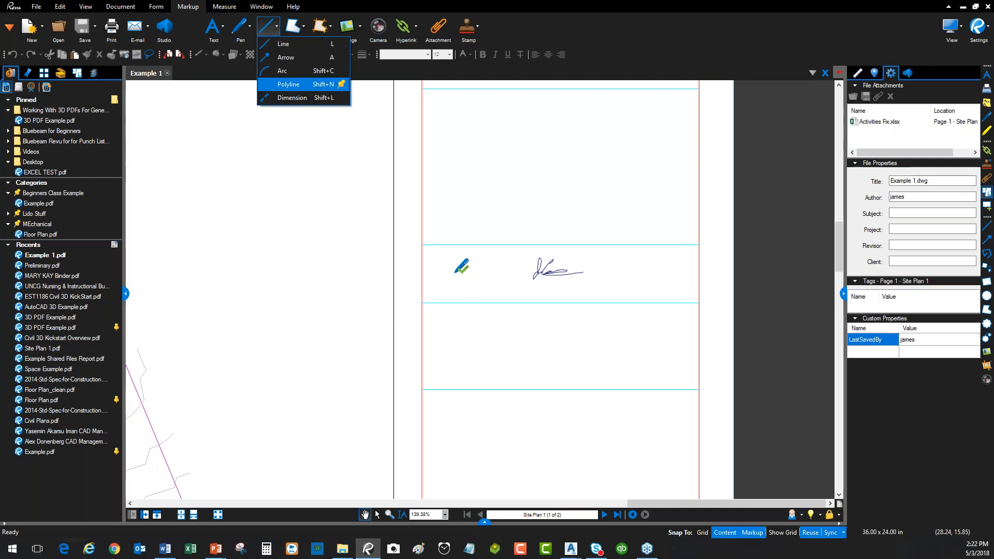
left_click(290, 42)
left_click_drag(212, 148, 210, 144)
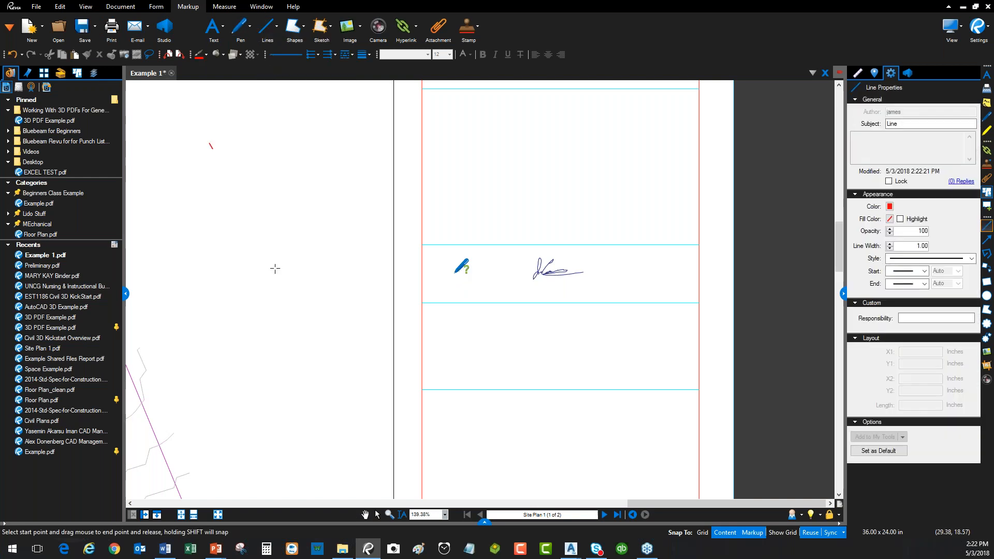
key("Escape")
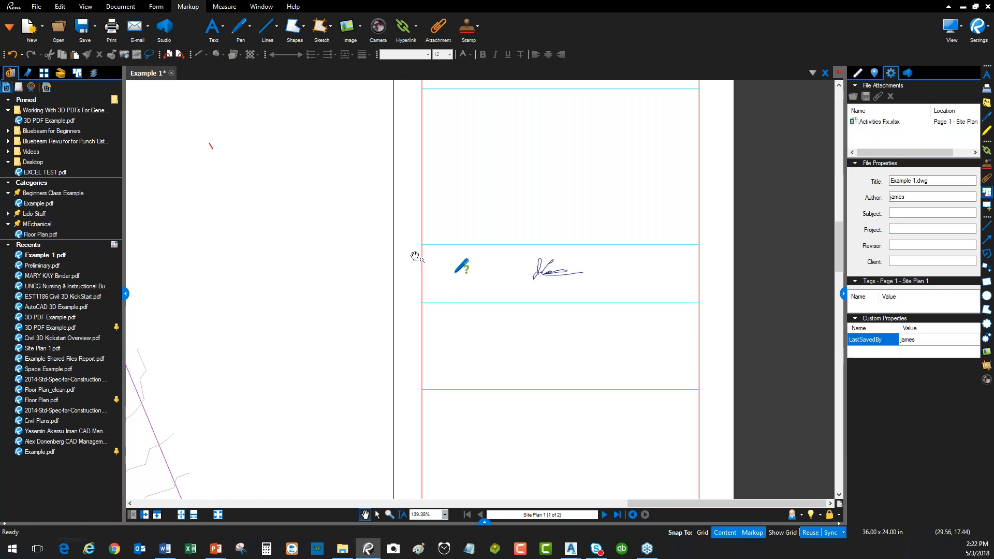
Examine the signature's available options and the whole Site Plan 1 page, and close the PDF.
right_click(543, 270)
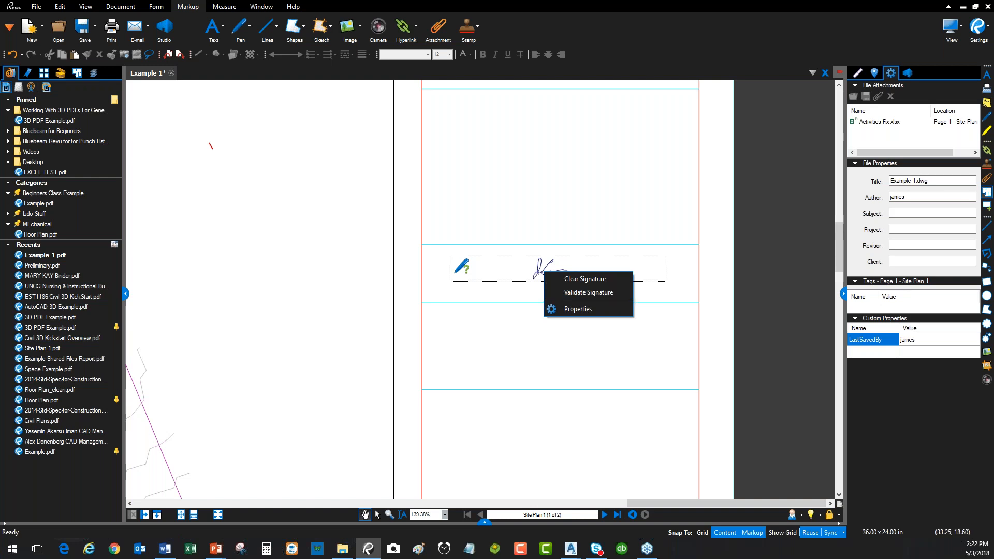
left_click(373, 187)
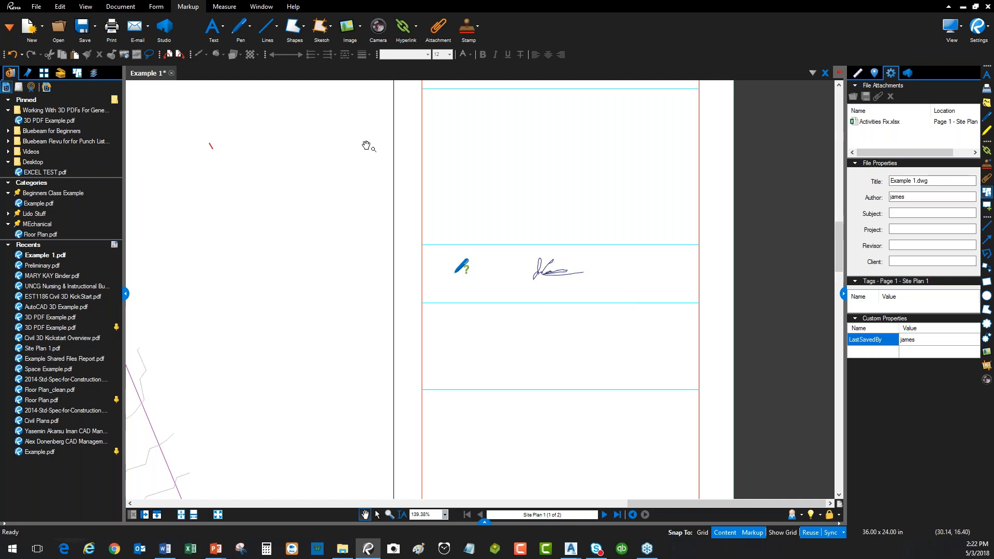
key("ctrl+9")
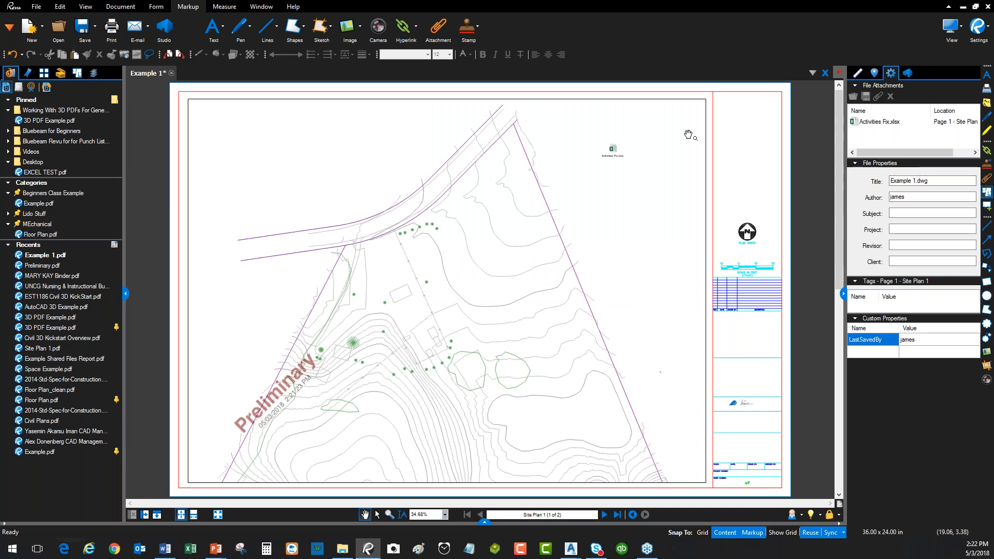
left_click(172, 73)
left_click(539, 322)
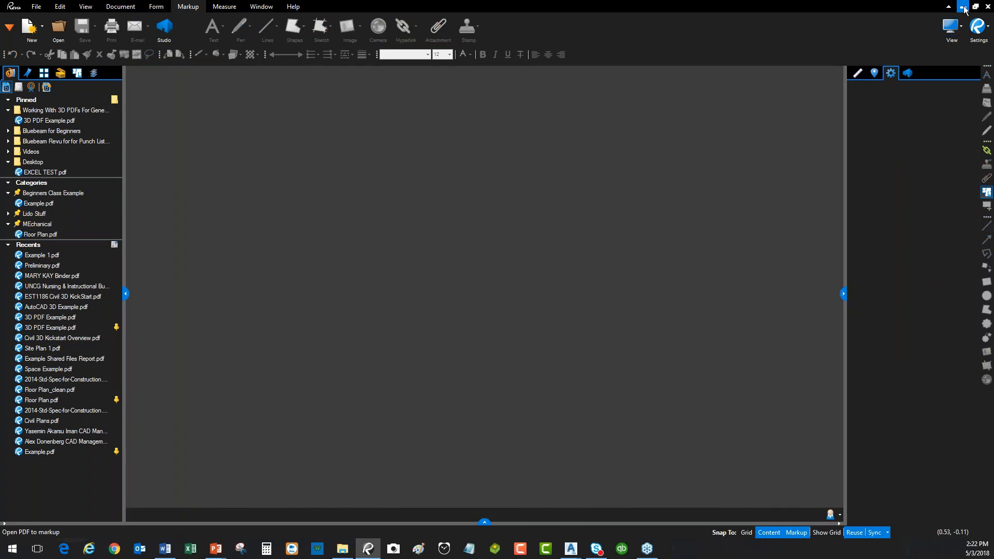
Switch to Civil 3D, review the general Bluebeam conversion settings and cancel out of them.
left_click(964, 7)
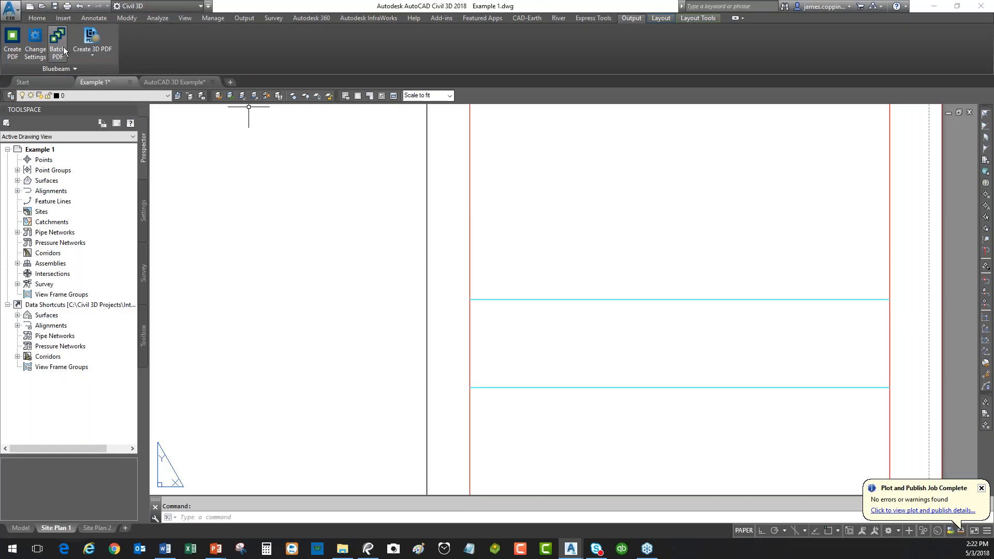
left_click(35, 50)
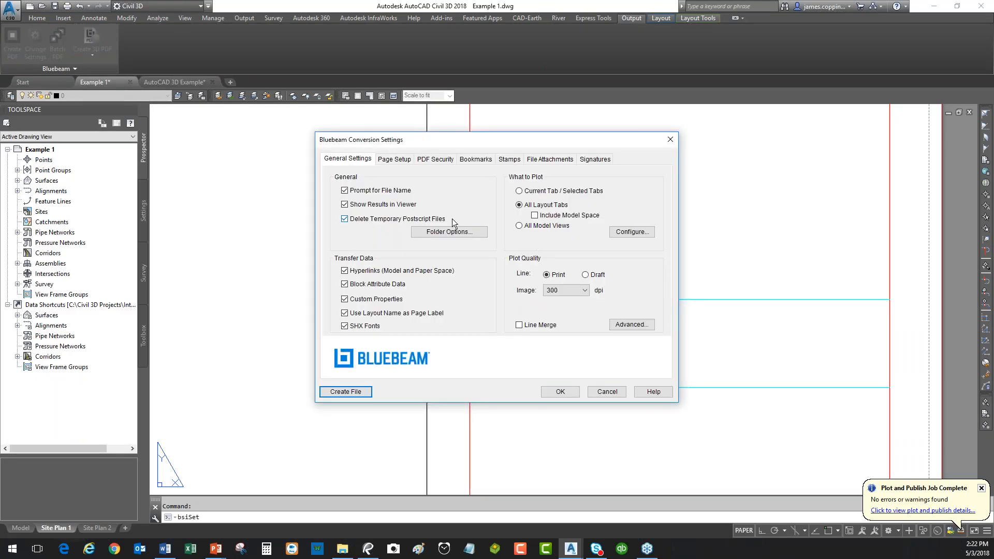
left_click(608, 392)
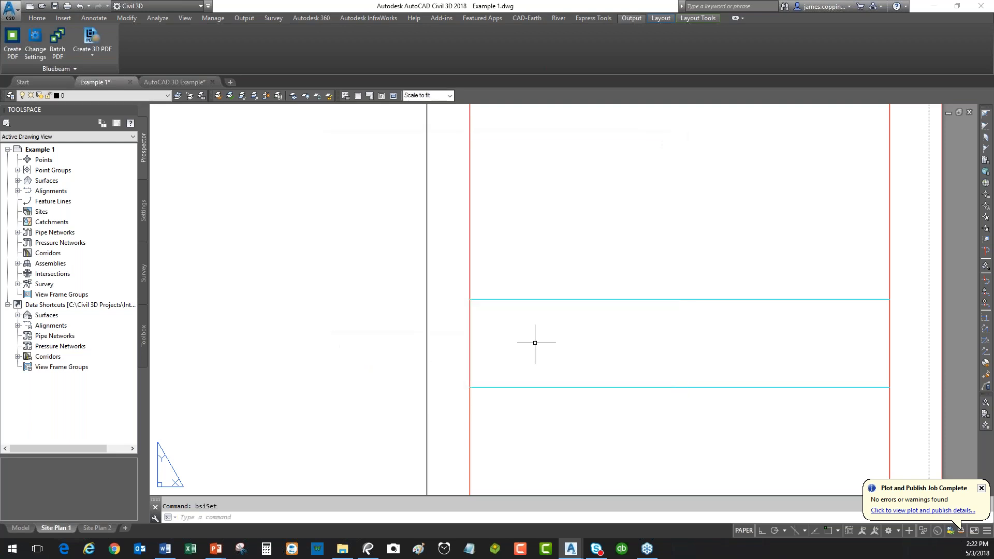
Start a Bluebeam batch PDF conversion, continuing despite the unsaved drawings, and add Example 1.dwg as the source file.
scroll(283, 183, "down", 8)
left_click_drag(299, 204, 651, 386)
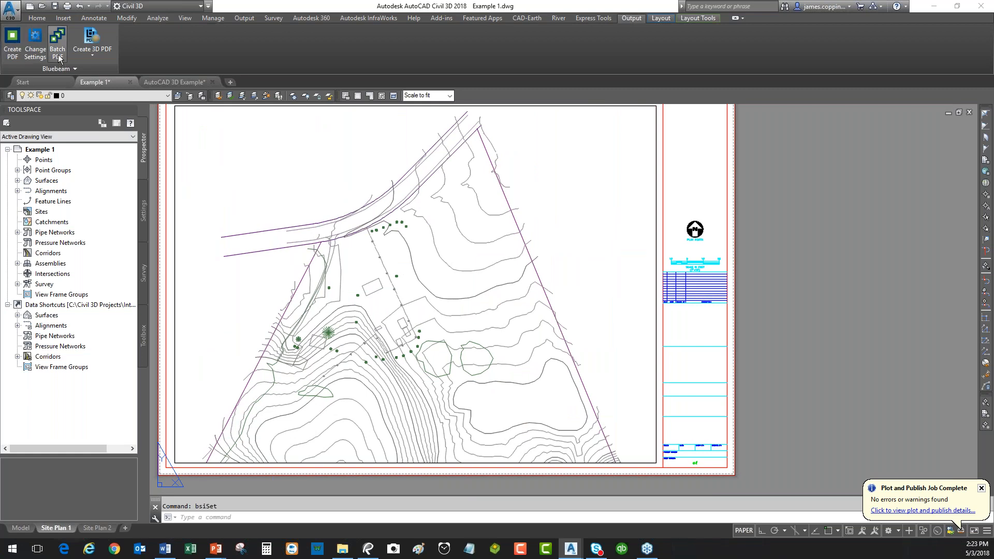
left_click(58, 45)
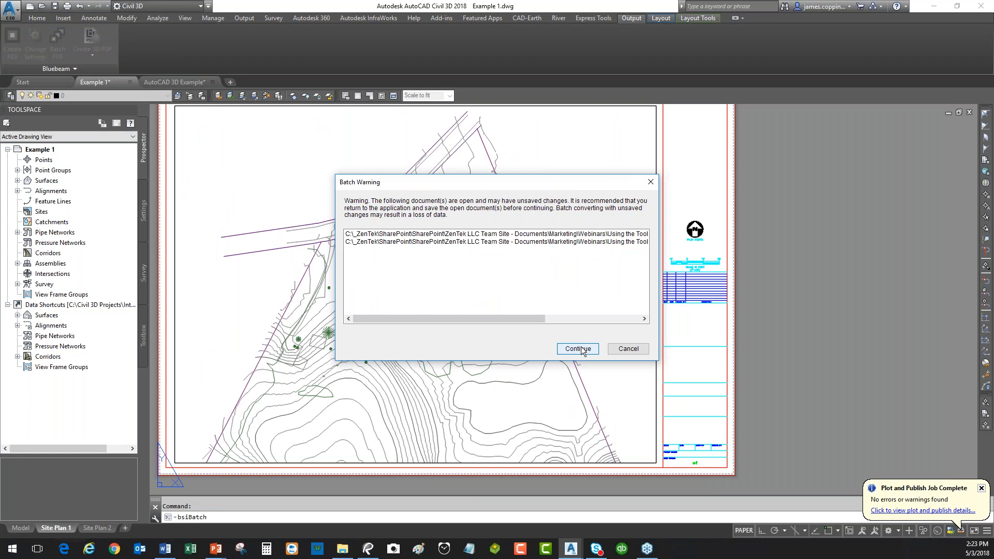
left_click(579, 349)
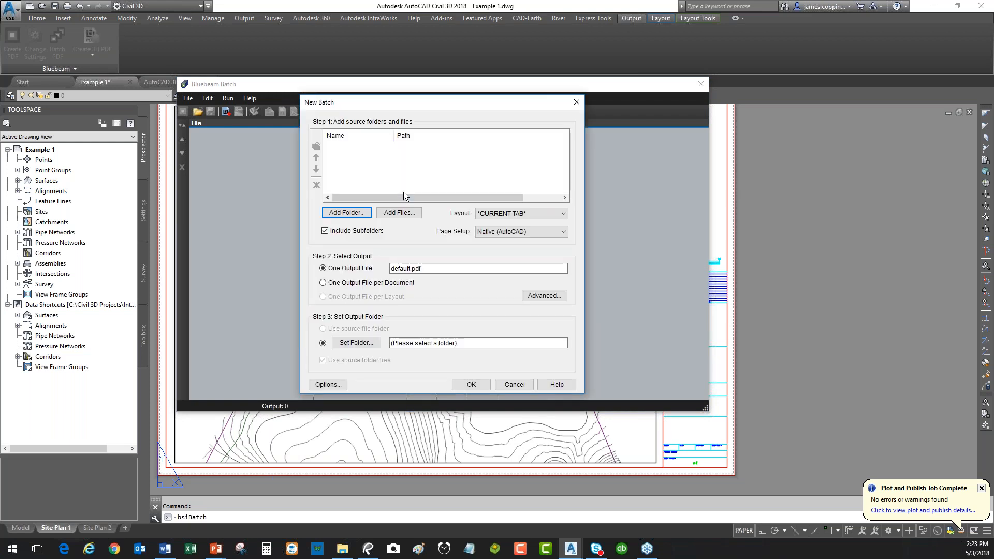
left_click(399, 214)
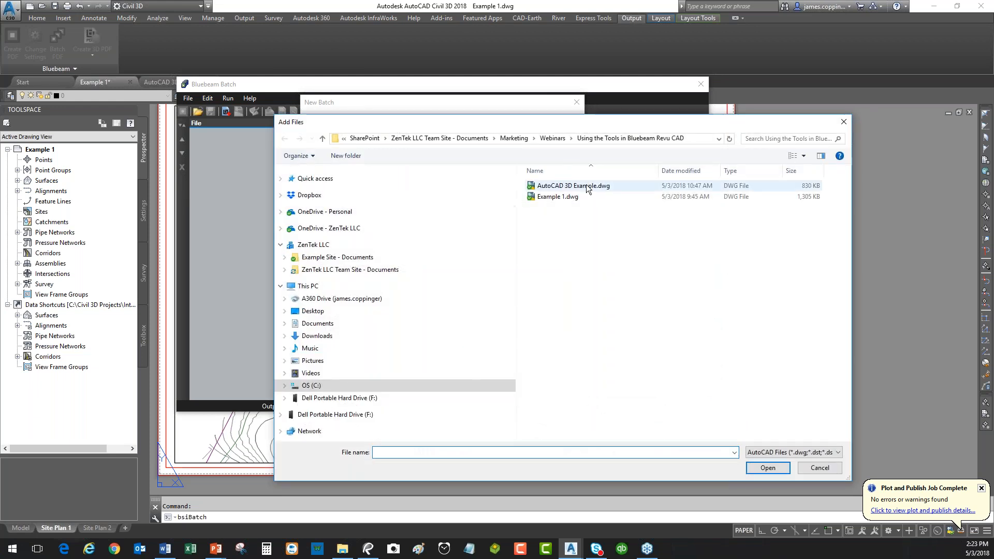
left_click(570, 197)
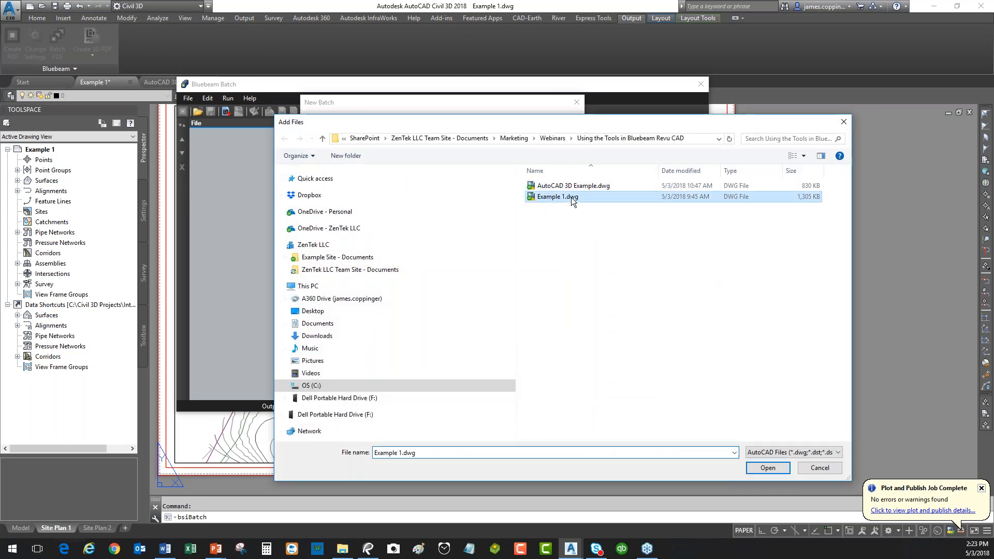
left_click(772, 466)
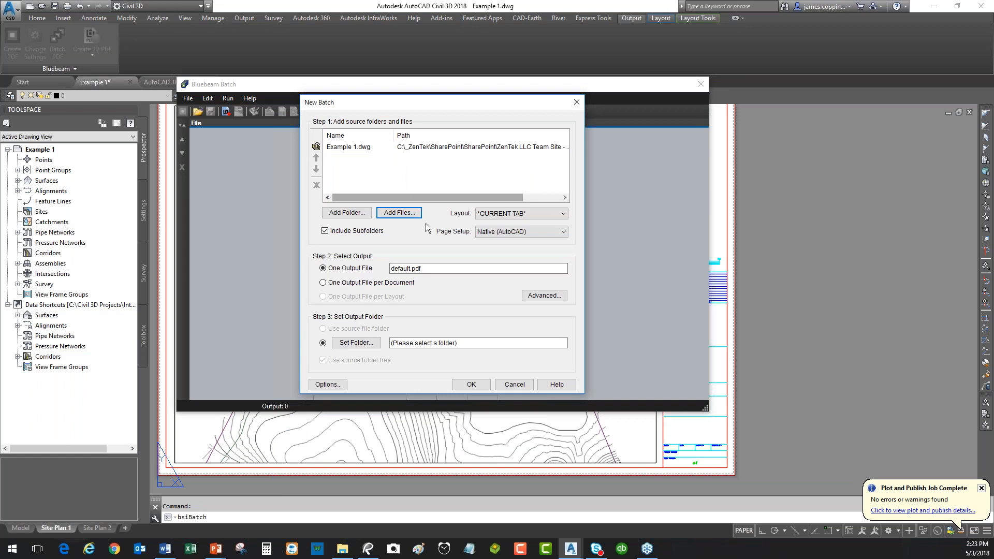
Set the new batch to convert All Layouts by Name.
left_click(557, 232)
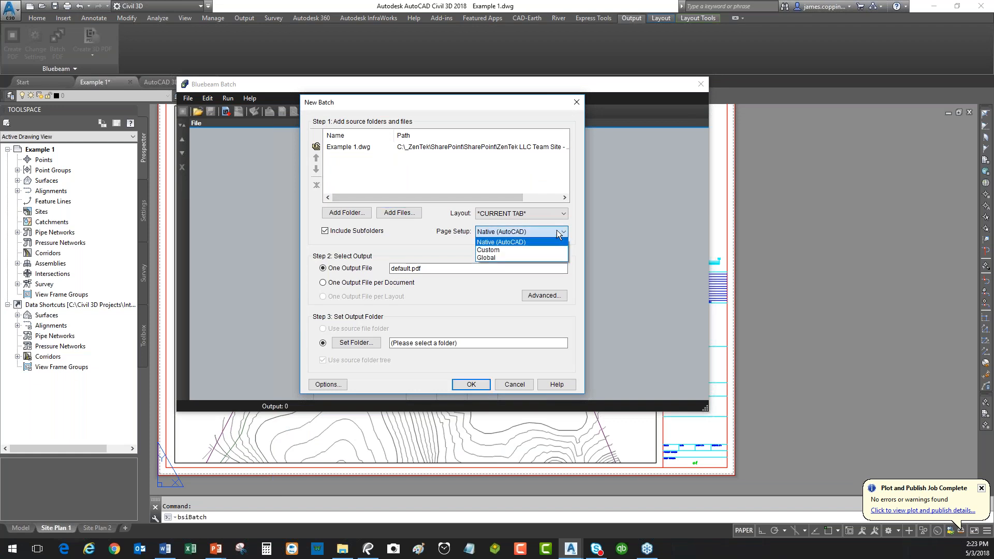
left_click(553, 211)
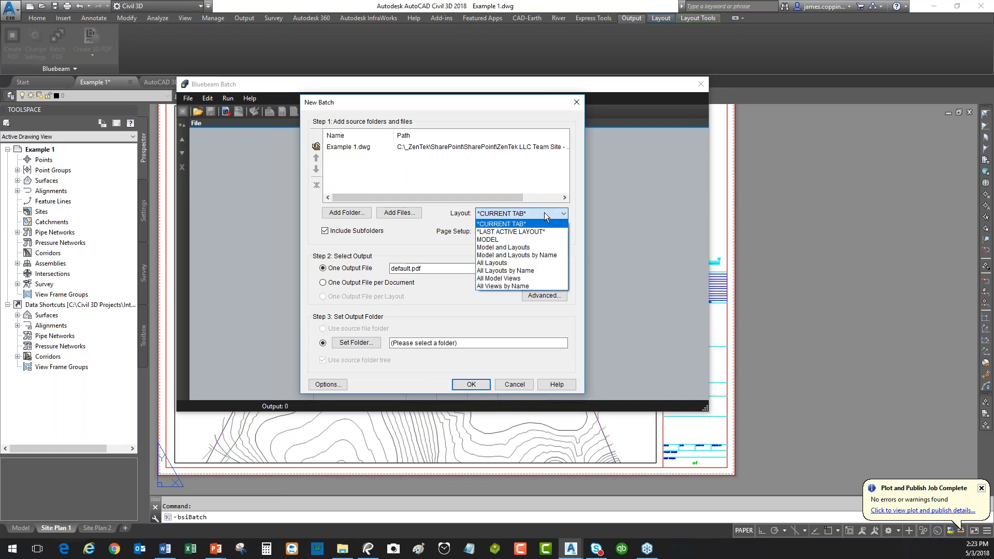
left_click(520, 270)
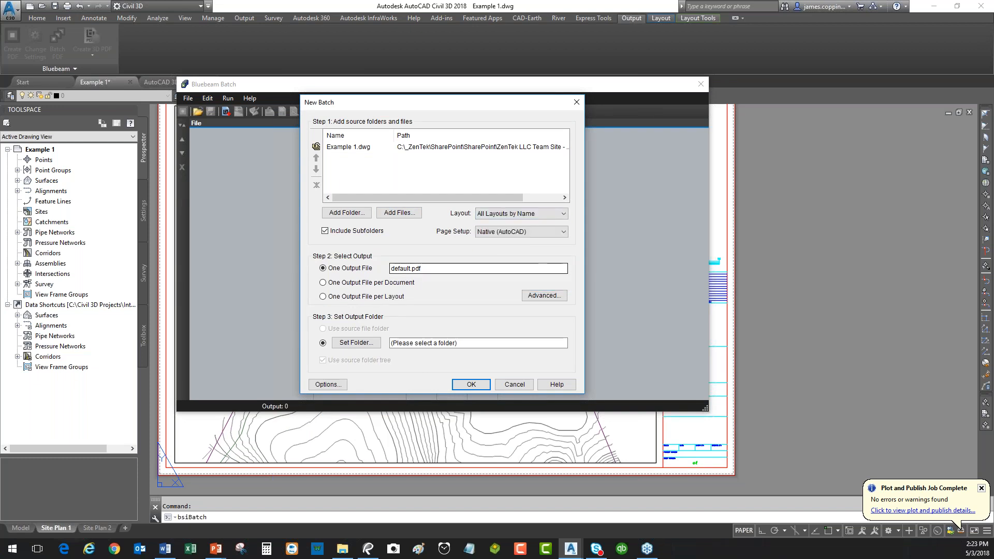
Set the batch to create one output file per layout in the source file folder, and accept the batch setup.
left_click(328, 297)
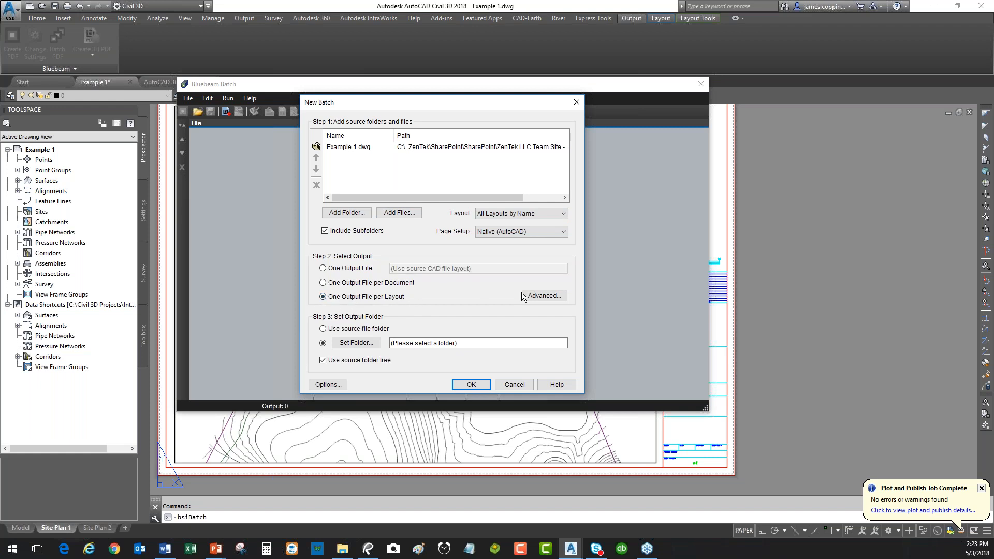
left_click(343, 328)
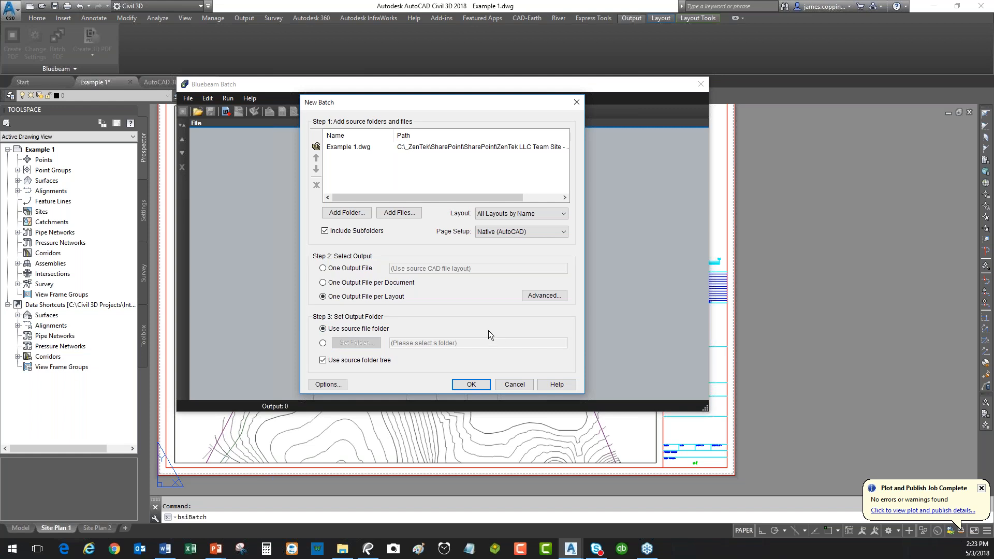
left_click(564, 214)
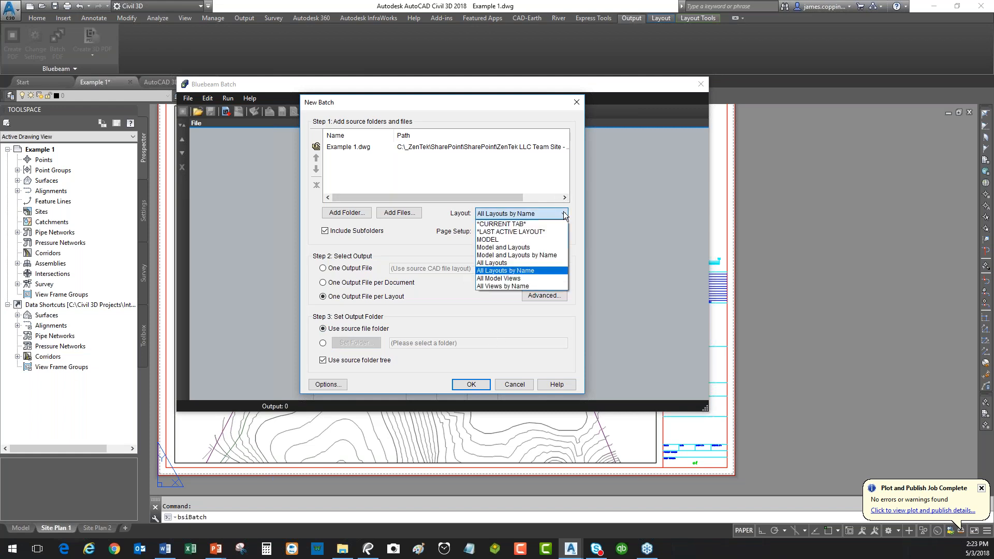
left_click(565, 215)
left_click(564, 232)
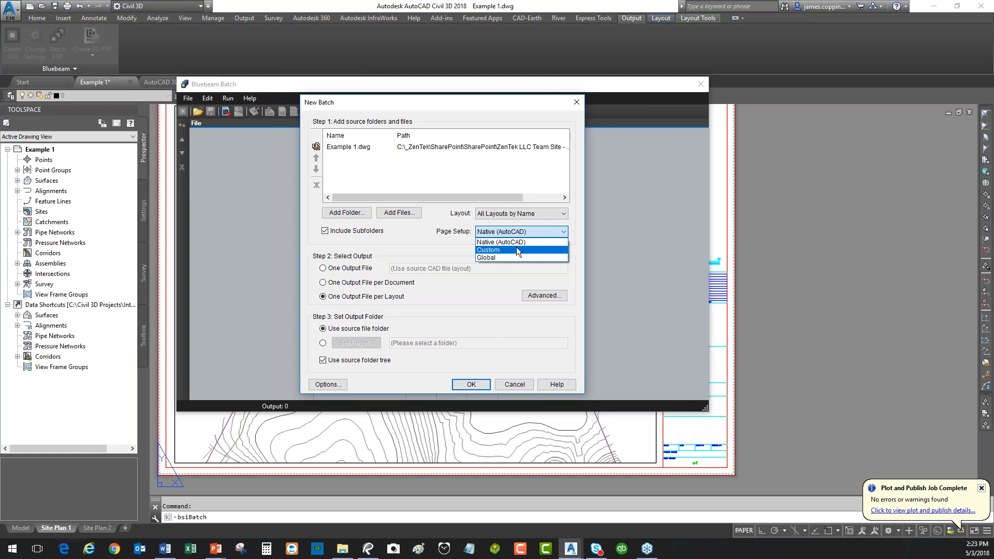
left_click(439, 248)
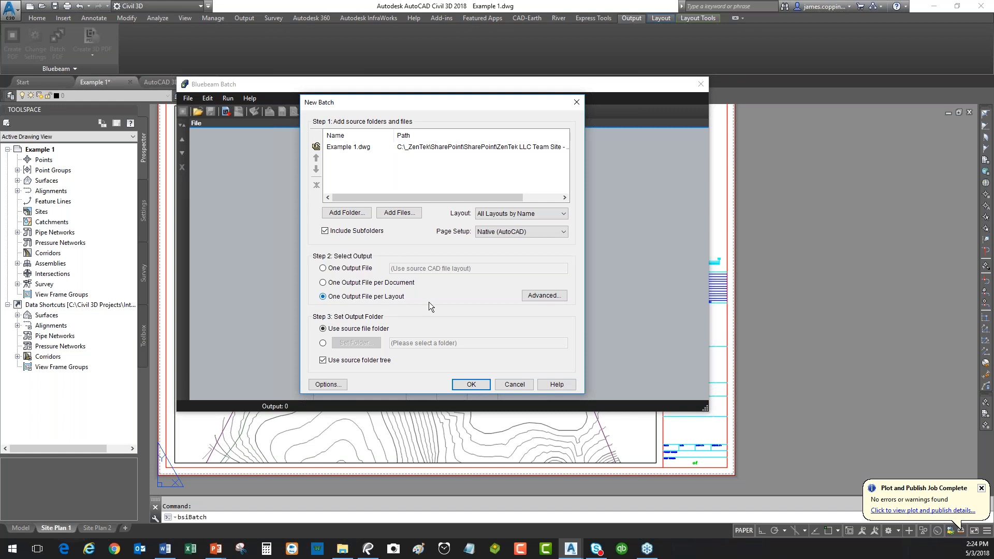
left_click(477, 384)
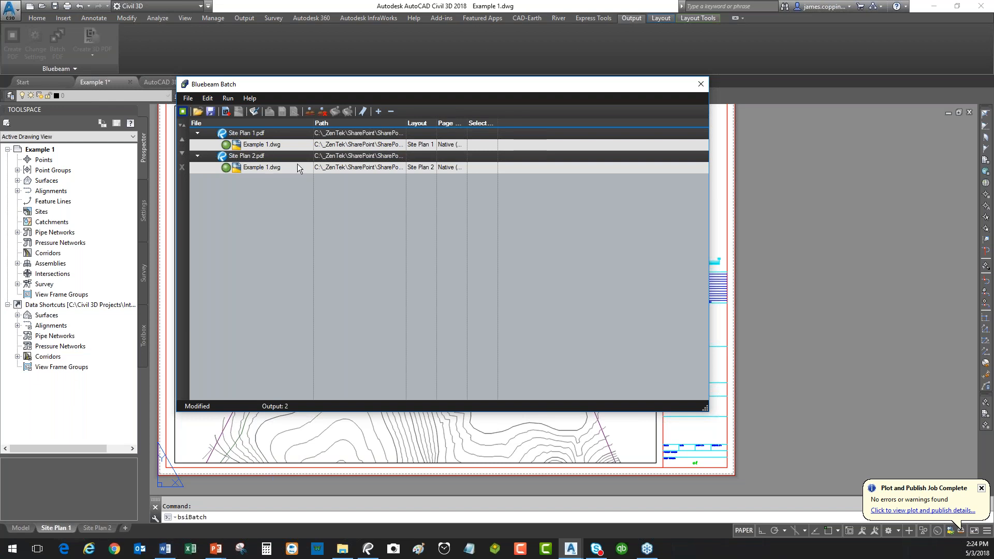
Run the batch conversion with the filename prefix "Contractor_".
left_click(232, 97)
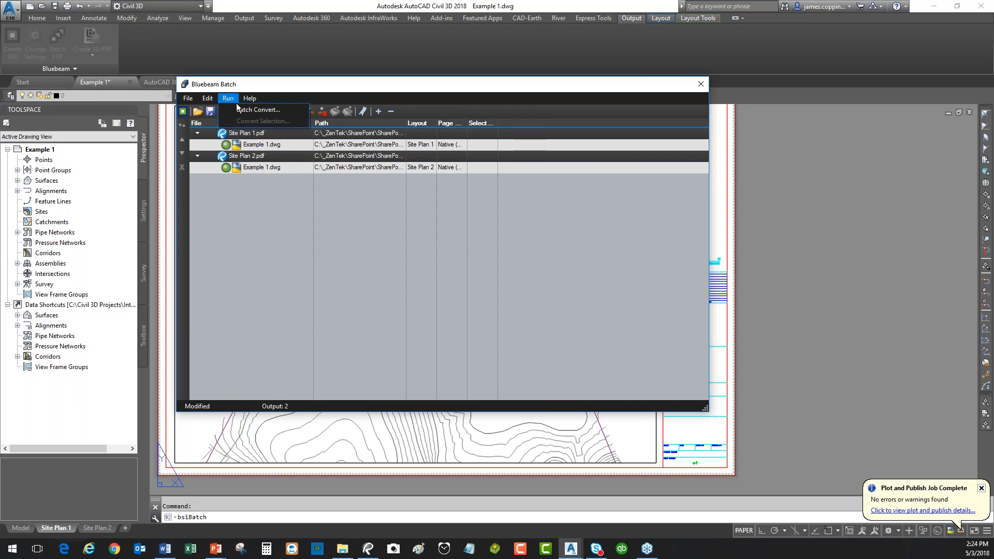
left_click(263, 116)
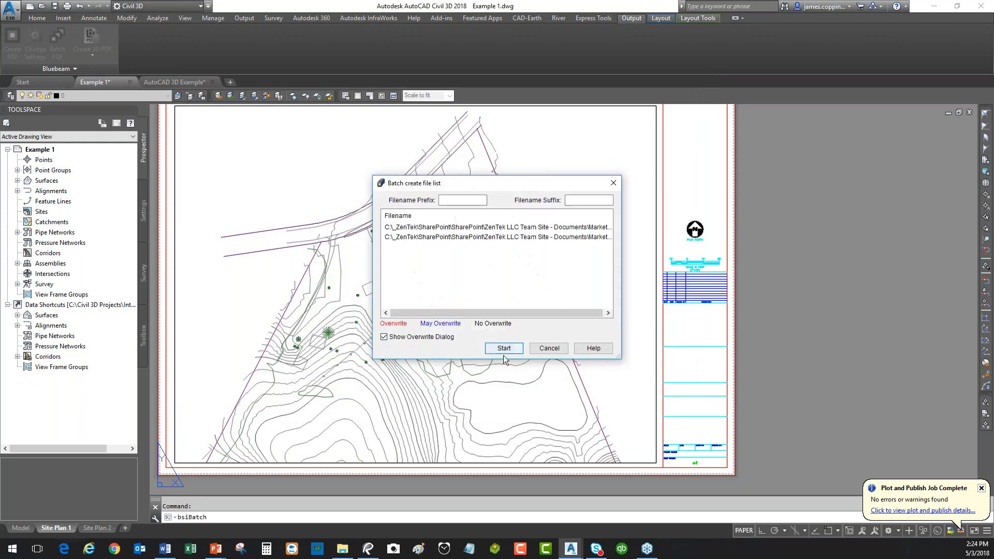
left_click(472, 201)
type("Contractor_")
left_click(504, 348)
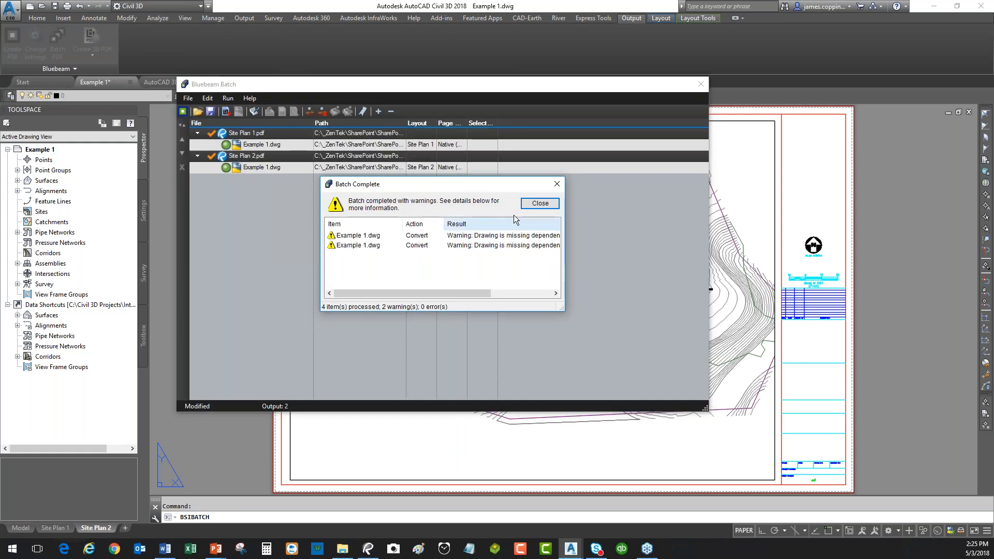
Dismiss the batch results and close Bluebeam Batch without saving the batch file.
left_click(541, 204)
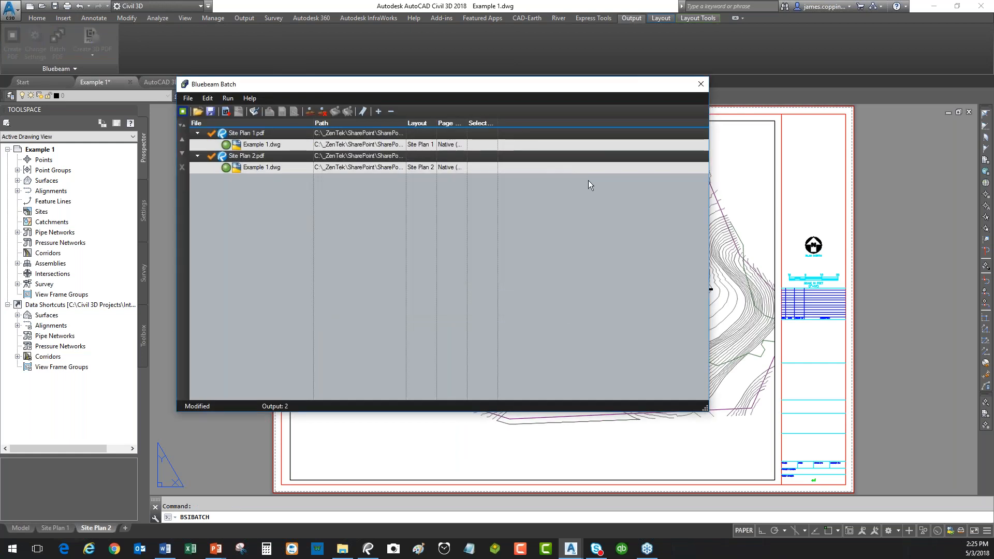
left_click(702, 86)
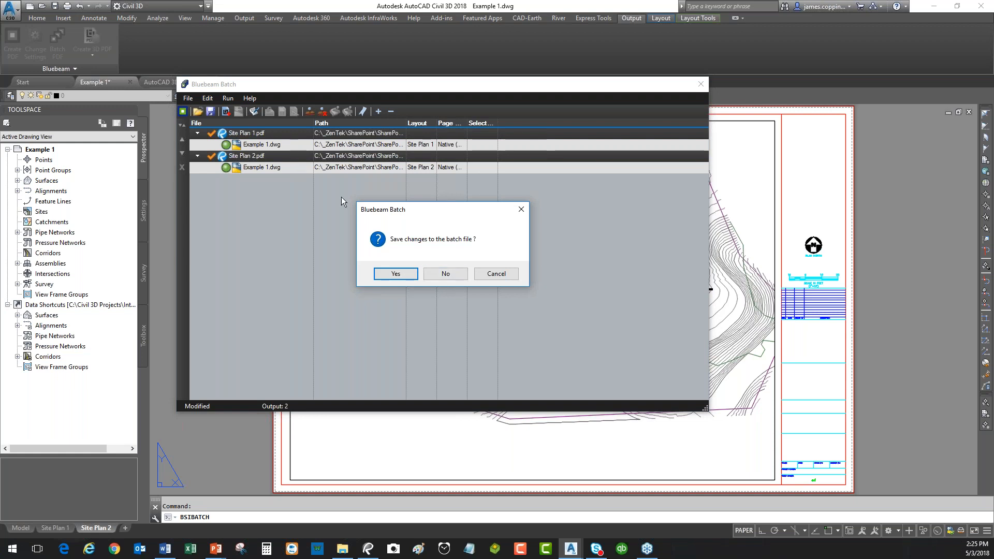
left_click(450, 275)
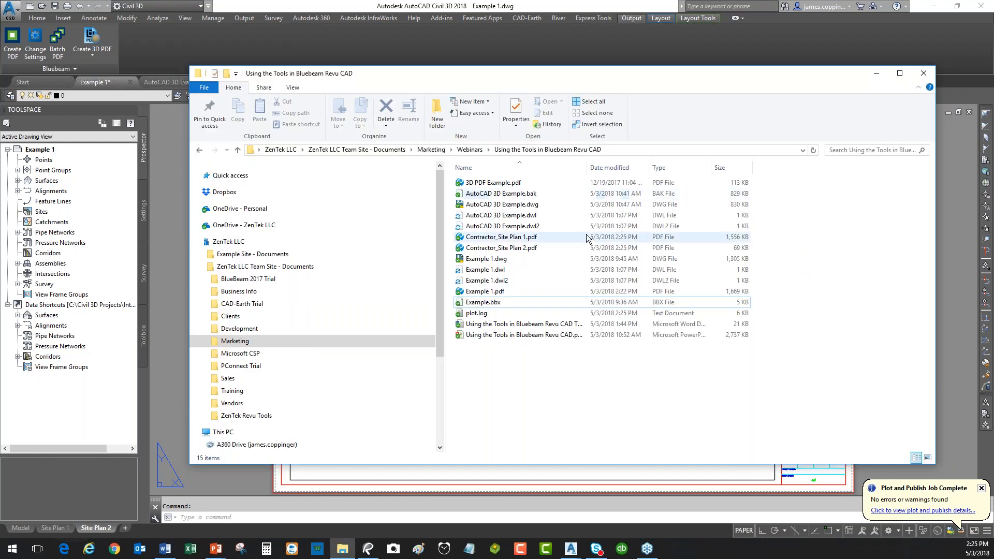
Sort the webinar folder in File Explorer by modification date and open Contractor_Site Plan 1.pdf in Revu.
left_click(610, 167)
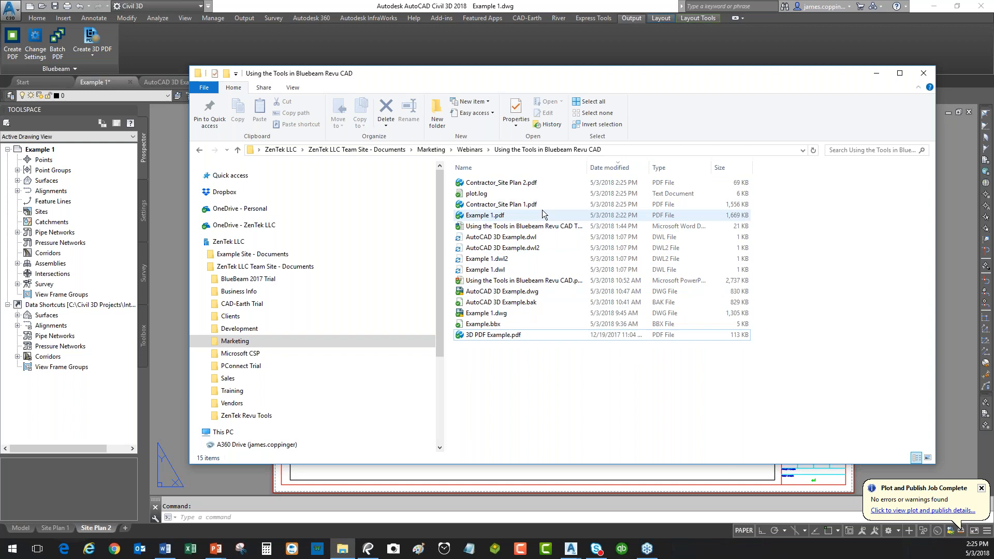
left_click(570, 186)
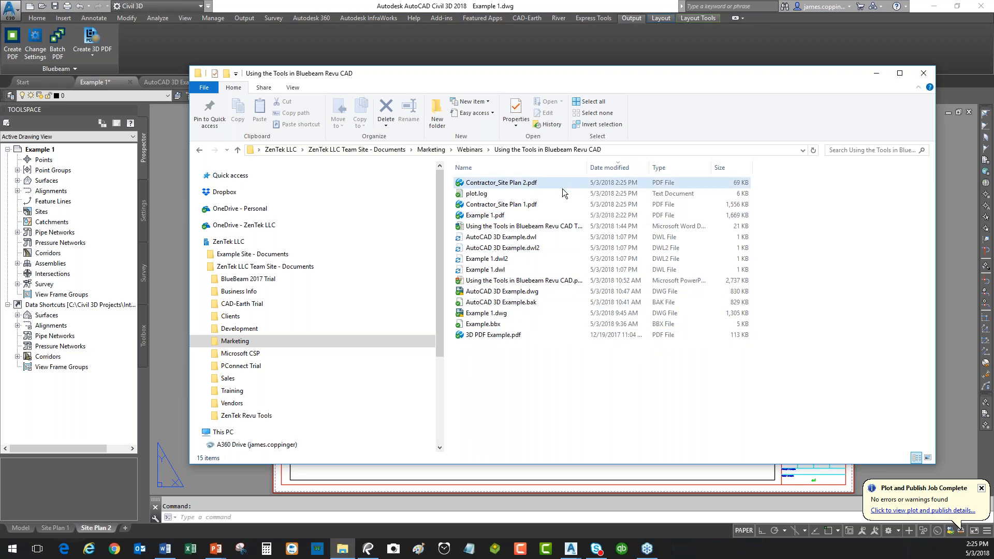
left_click(530, 204)
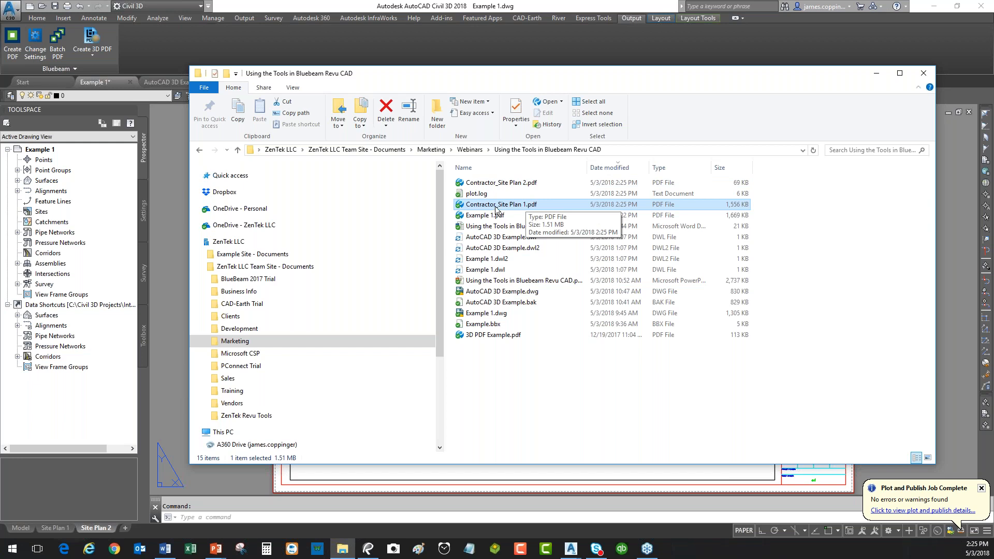
left_click(490, 185)
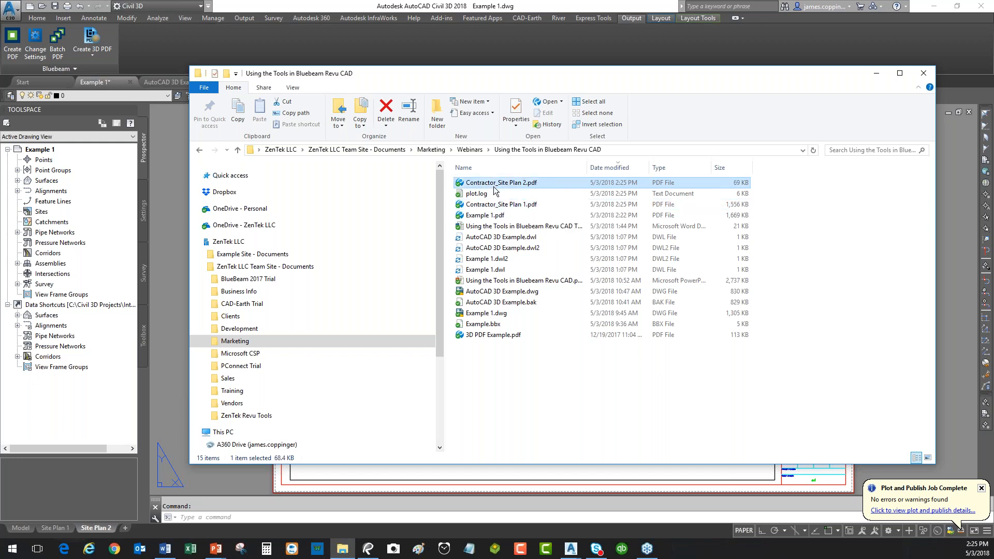
left_click(537, 206)
double_click(537, 205)
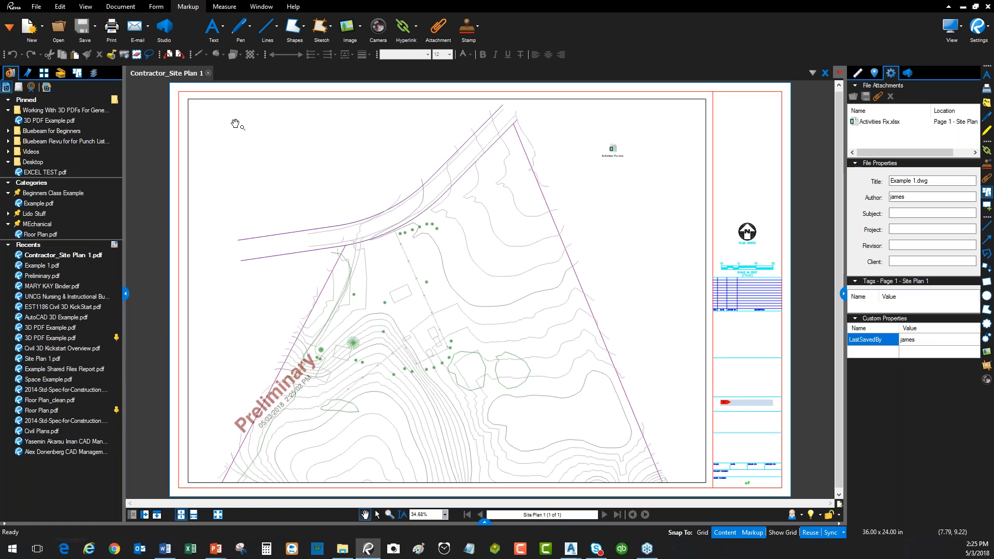
Examine the page thumbnails of the contractor PDF, close it and return to the Civil 3D drawing.
left_click(44, 74)
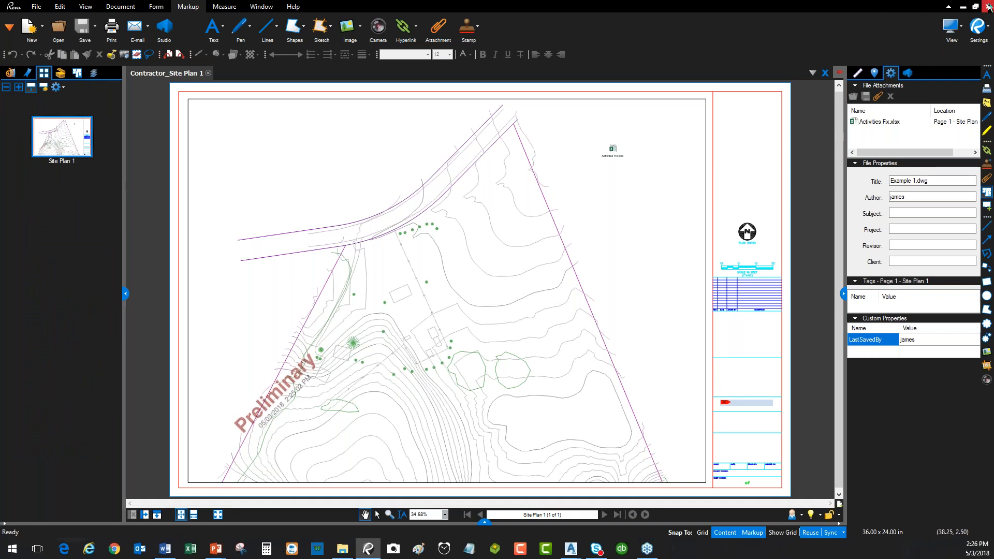
left_click(209, 73)
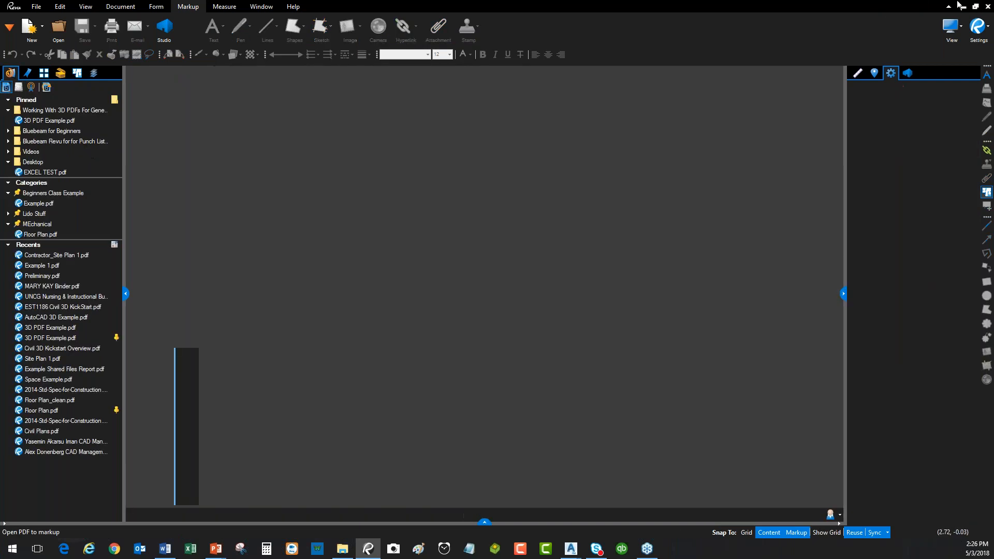
left_click(964, 8)
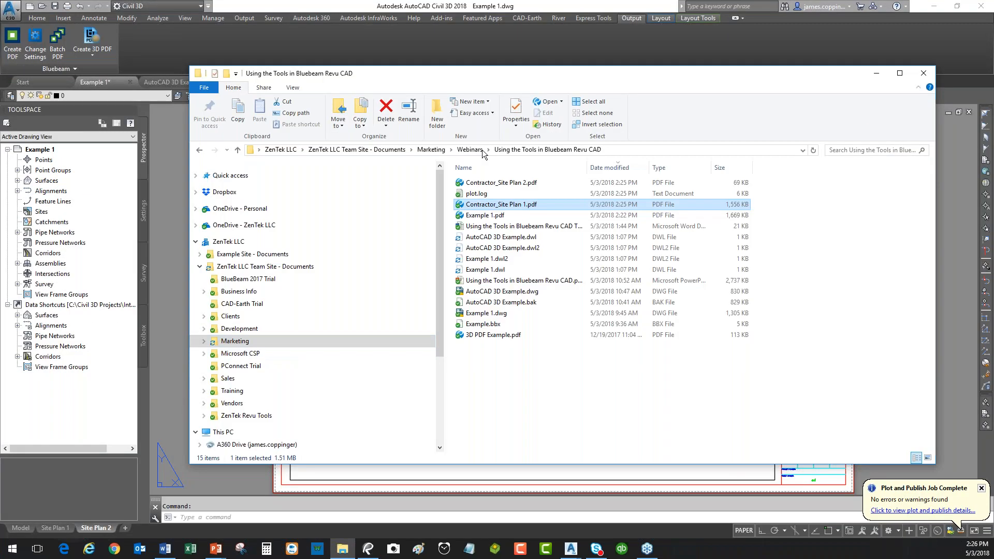
left_click(618, 46)
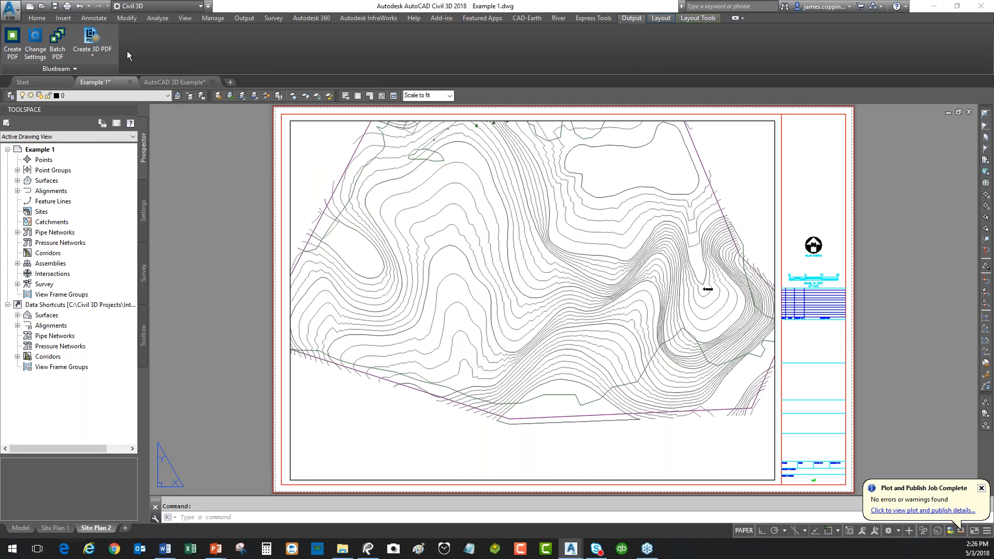
Switch to the AutoCAD 3D Example drawing, review the view and rendering mode options in the 3D PDF settings, and cancel without changes.
left_click(98, 60)
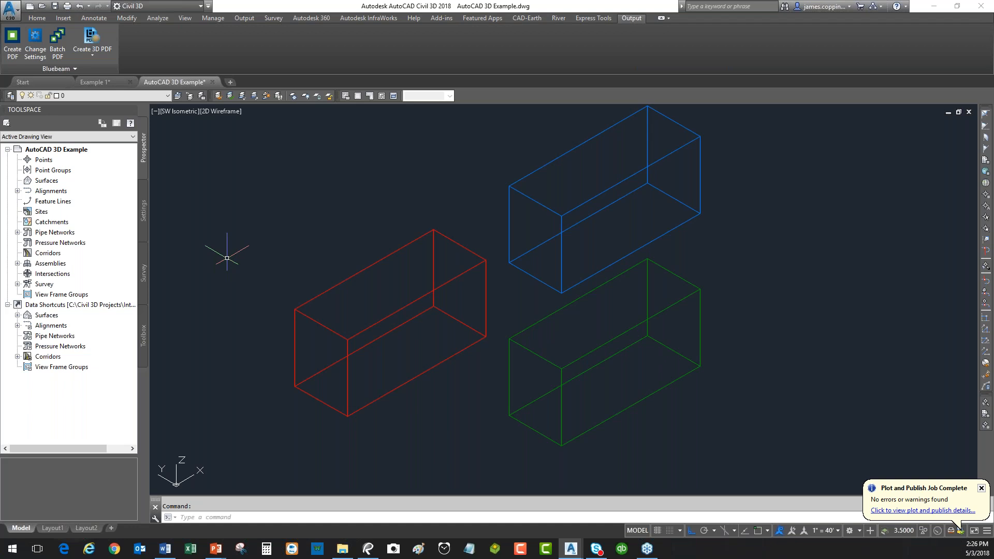
left_click(97, 50)
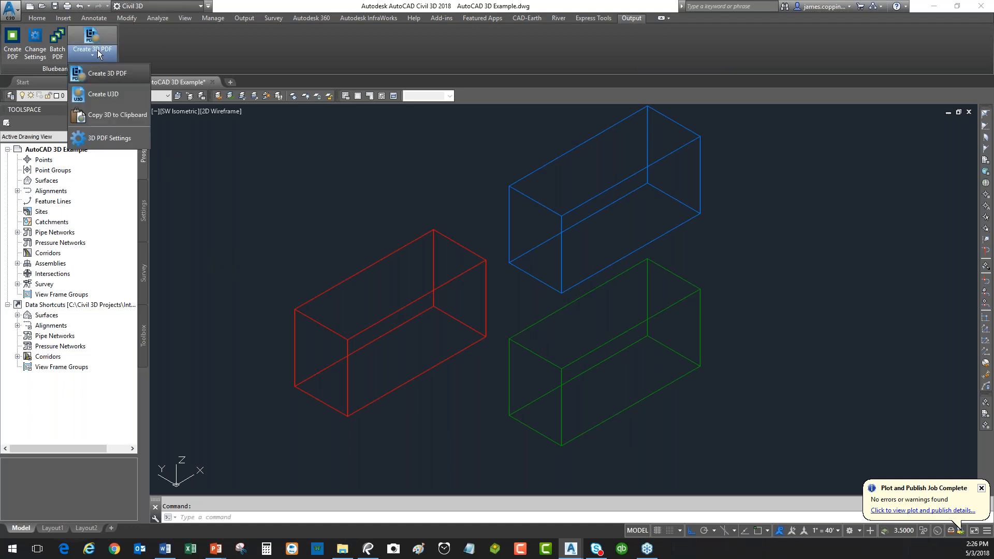
left_click(119, 144)
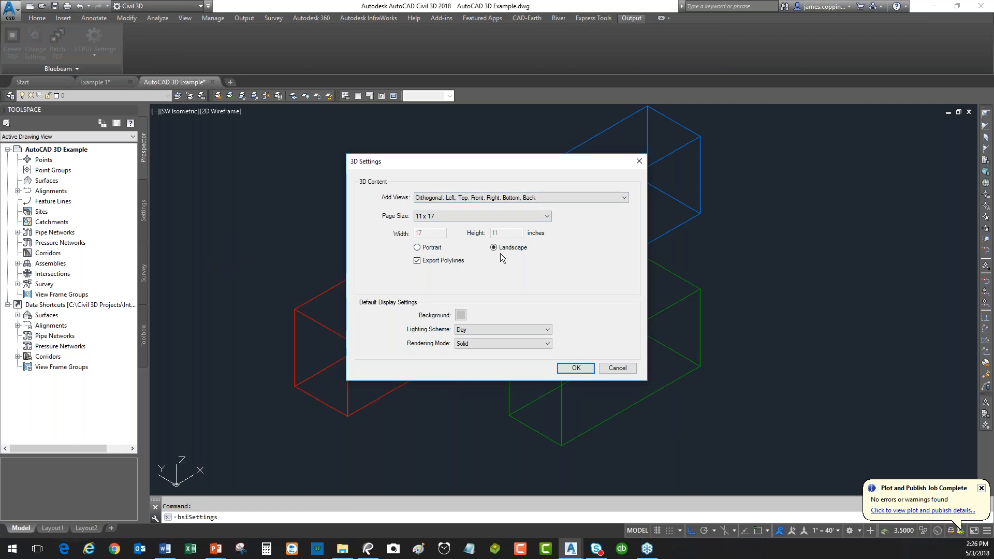
left_click(498, 343)
left_click(602, 292)
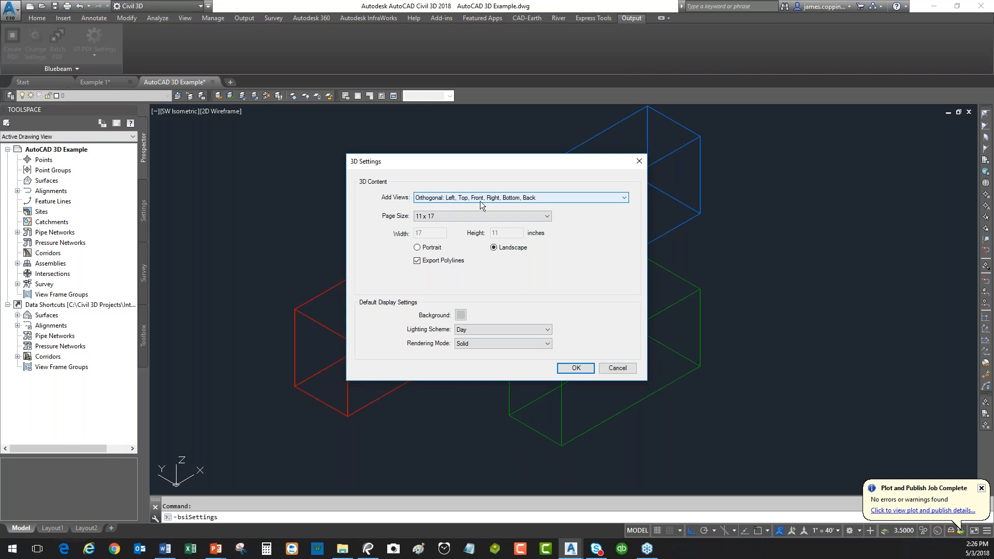
left_click(626, 198)
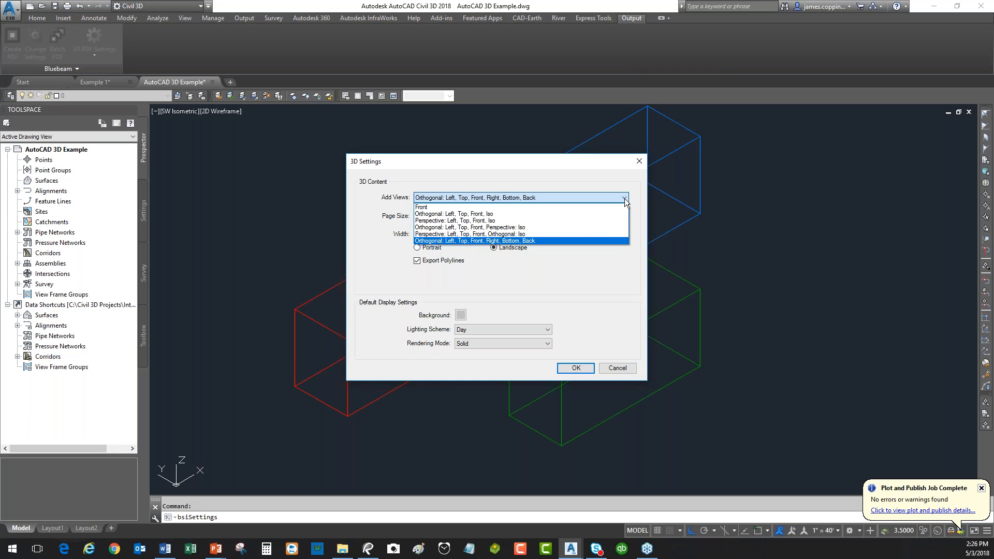
left_click(560, 180)
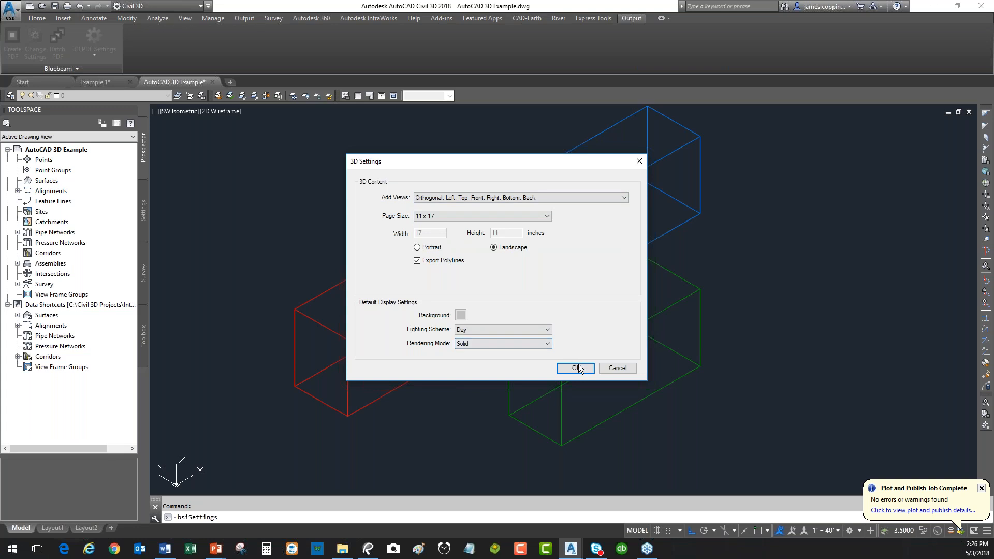
left_click(617, 367)
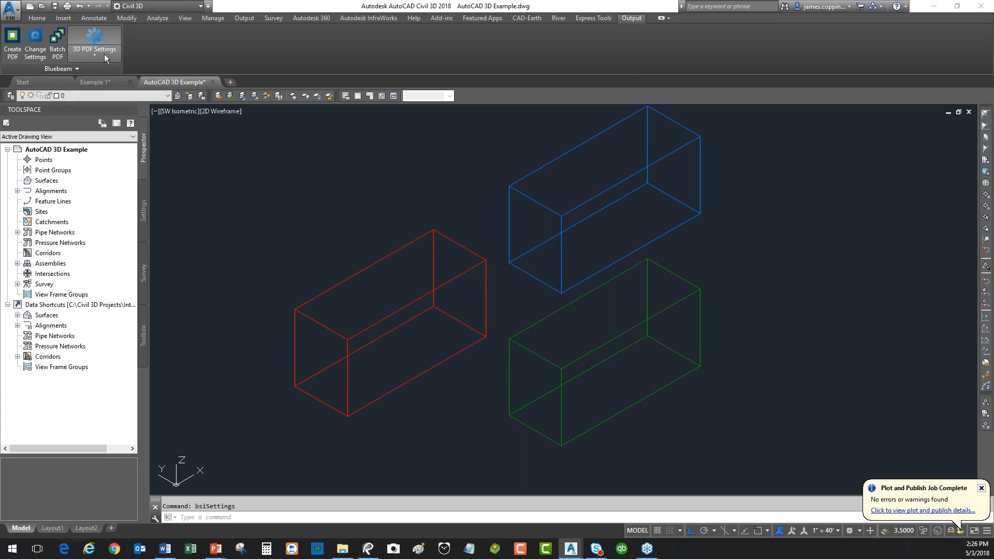
Create a 3D PDF of the three boxes and save it as AutoCAD 3D Example.pdf in the webinar folder.
left_click(104, 54)
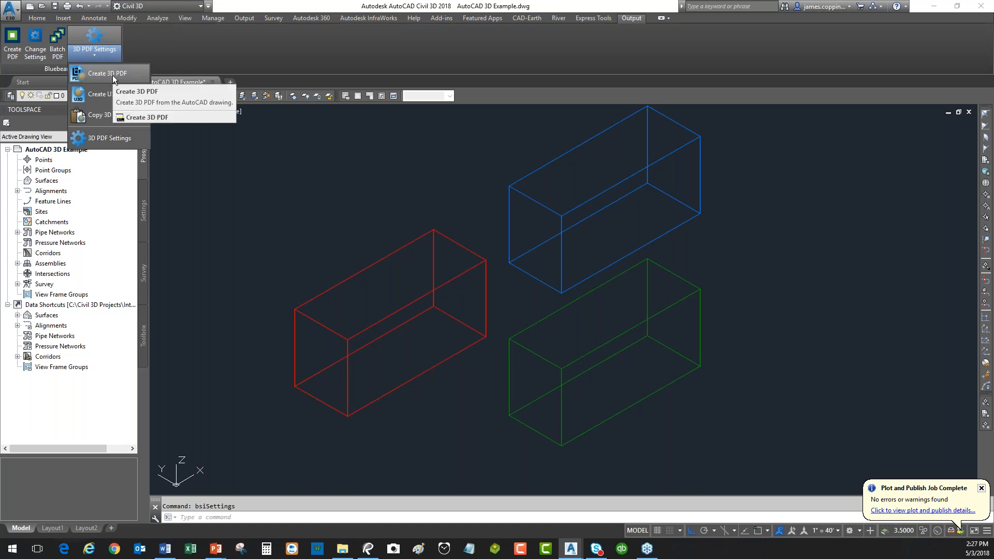
left_click(112, 75)
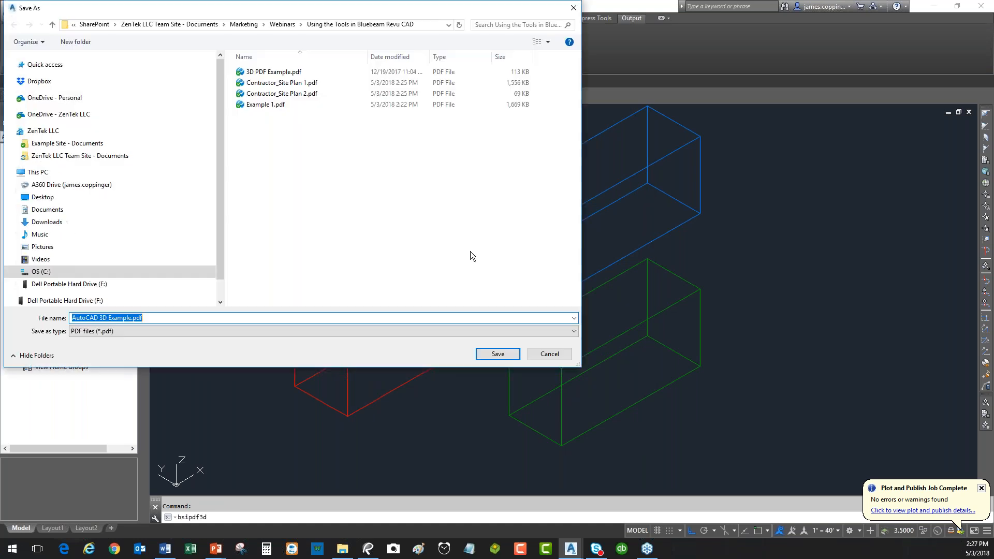
left_click_drag(324, 7, 486, 41)
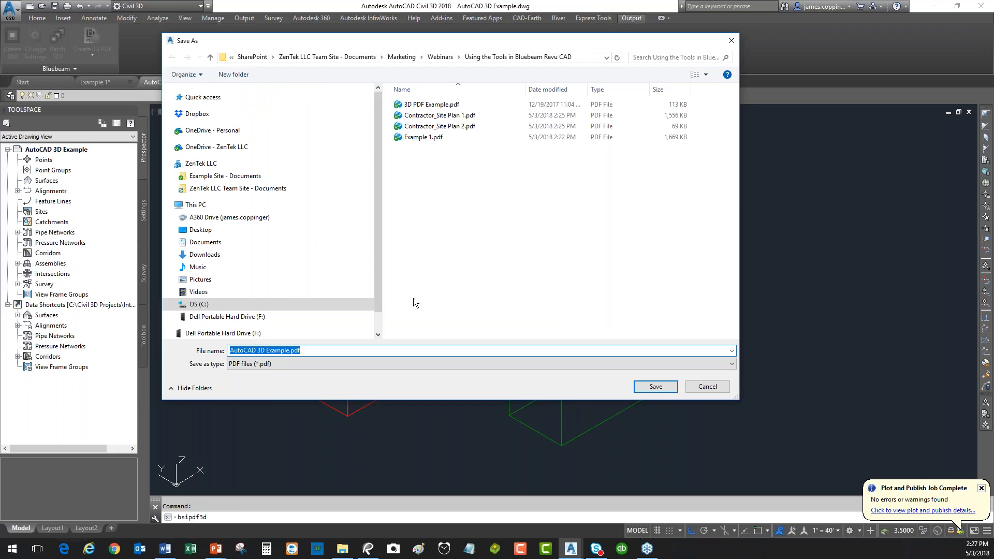
left_click(666, 387)
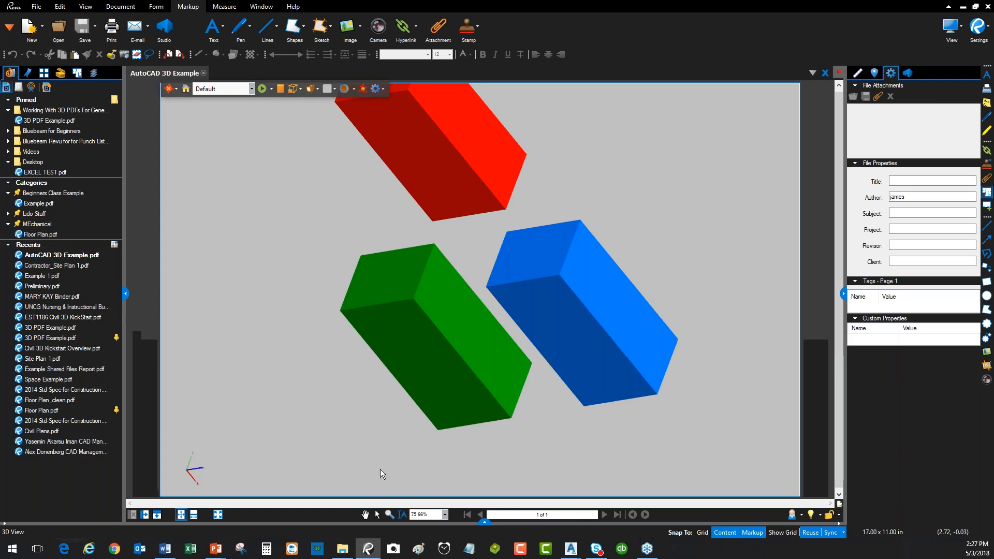
Orbit the three boxes in the new 3D PDF, inspect the green box's properties and clear the selection.
left_click_drag(471, 476, 297, 278)
left_click_drag(289, 226, 586, 325)
left_click_drag(588, 255, 595, 289)
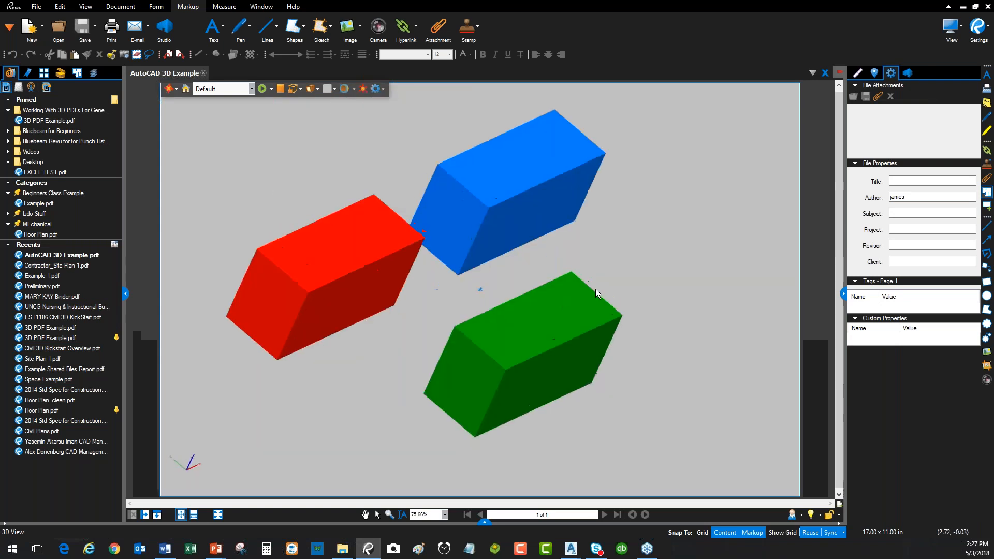
left_click_drag(755, 297, 523, 368)
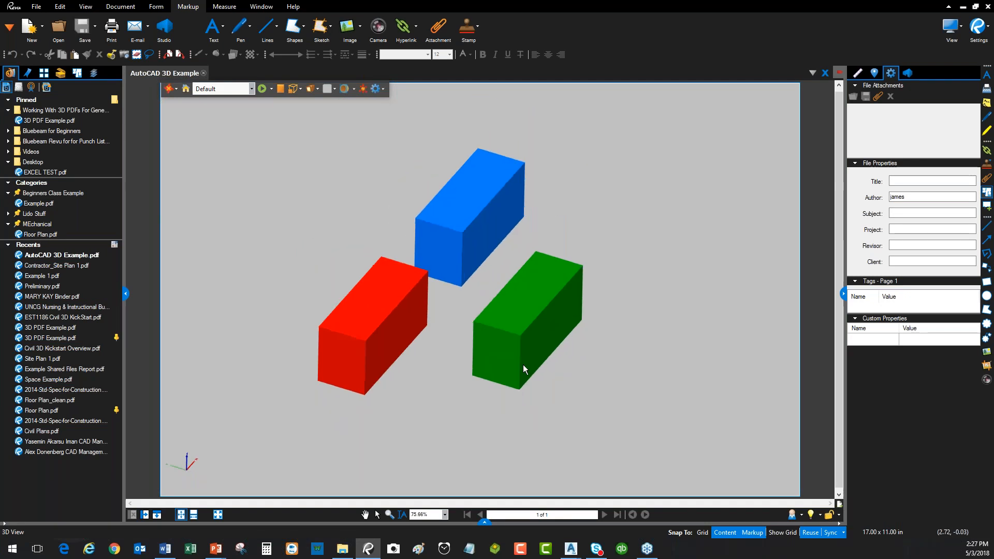
left_click_drag(364, 371, 523, 244)
left_click(556, 305)
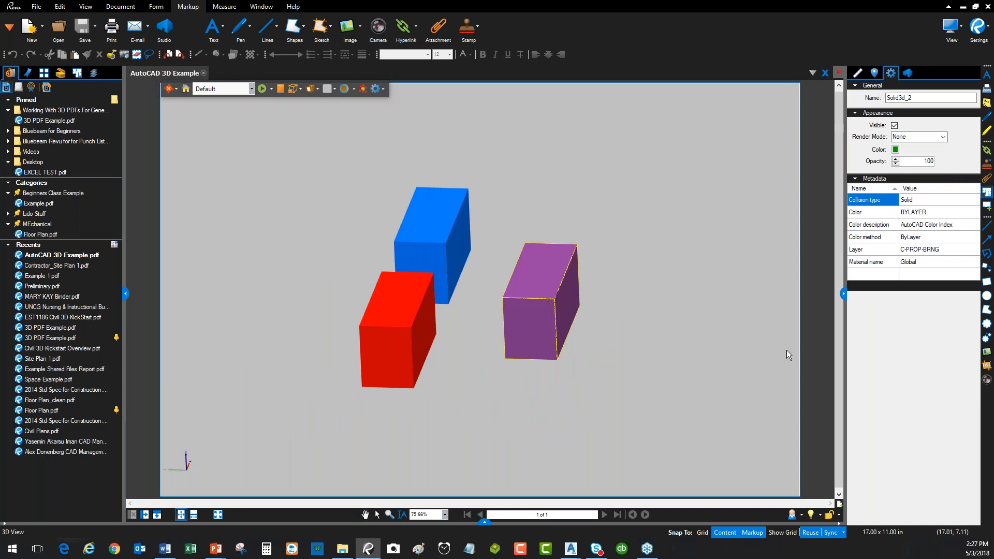
left_click(237, 194)
Open 3D PDF Example.pdf and examine the building model from several angles.
left_click(59, 28)
double_click(294, 72)
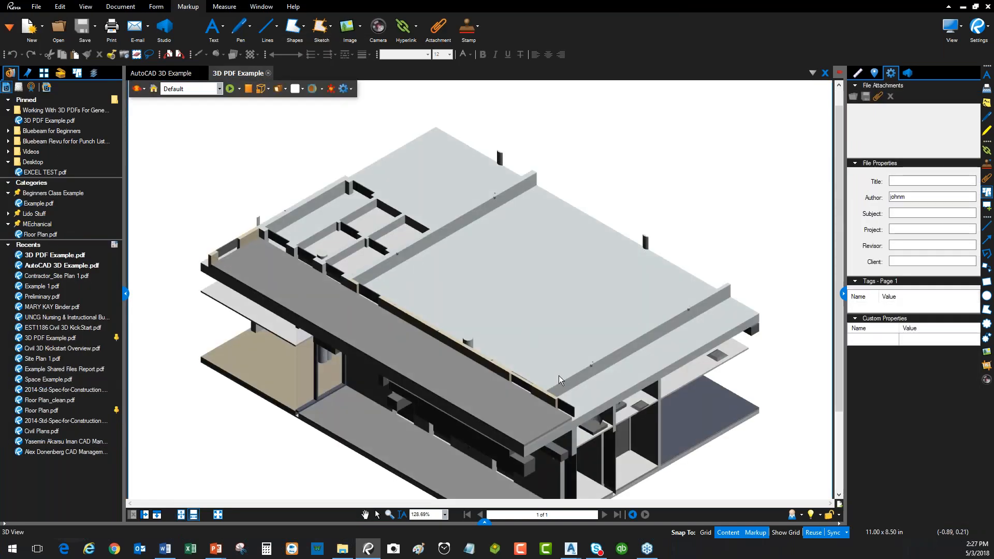
scroll(558, 375, "down", 1)
left_click_drag(556, 379, 569, 350)
left_click_drag(391, 362, 456, 359)
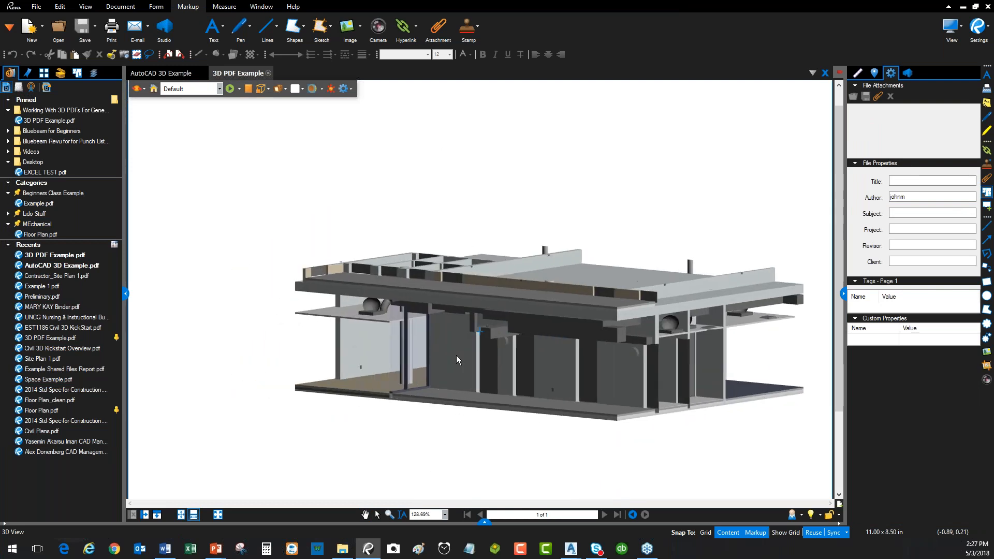
left_click_drag(431, 247, 378, 322)
Show the building model in its saved Left Ductwork view and examine the exposed ducts.
left_click(220, 89)
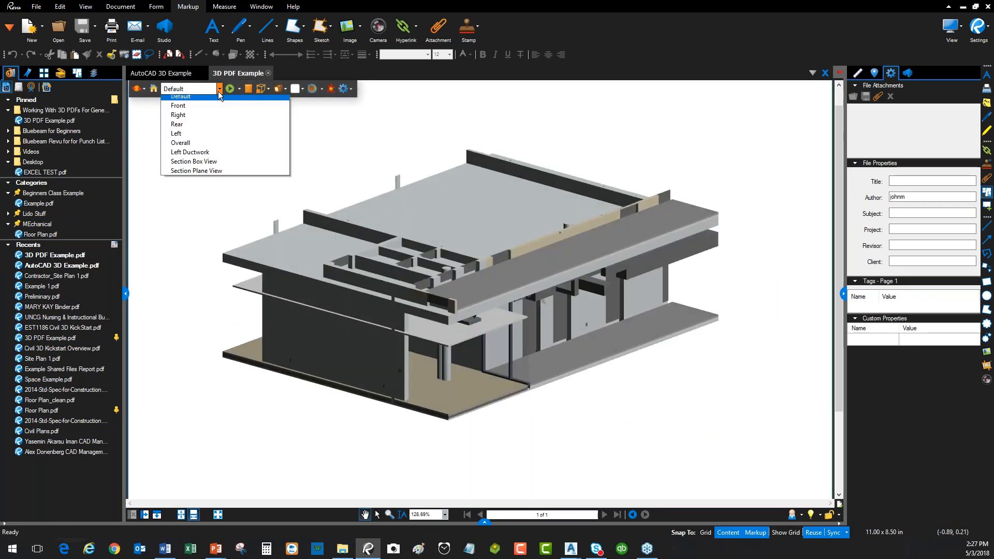
left_click(202, 157)
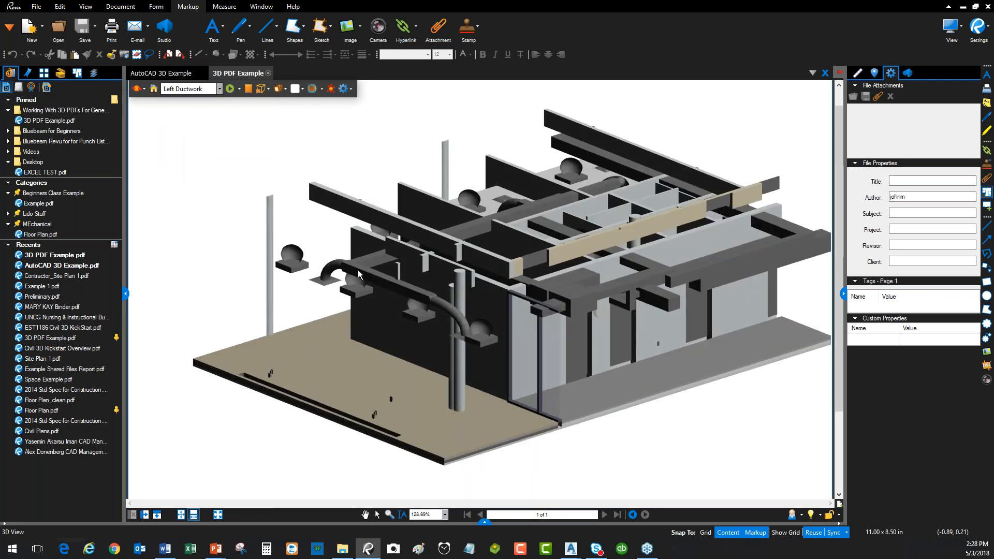
left_click_drag(393, 369, 371, 253)
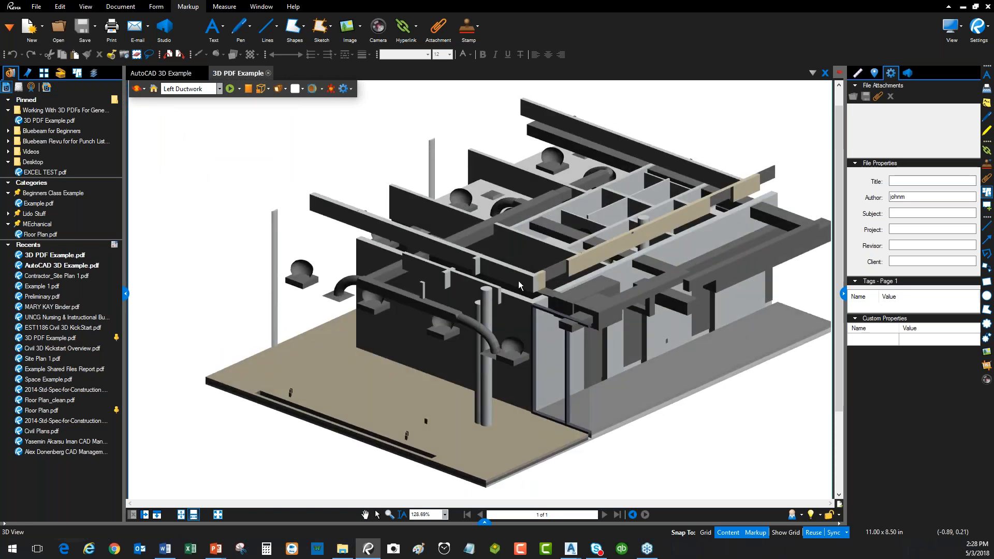
left_click_drag(503, 271, 389, 254)
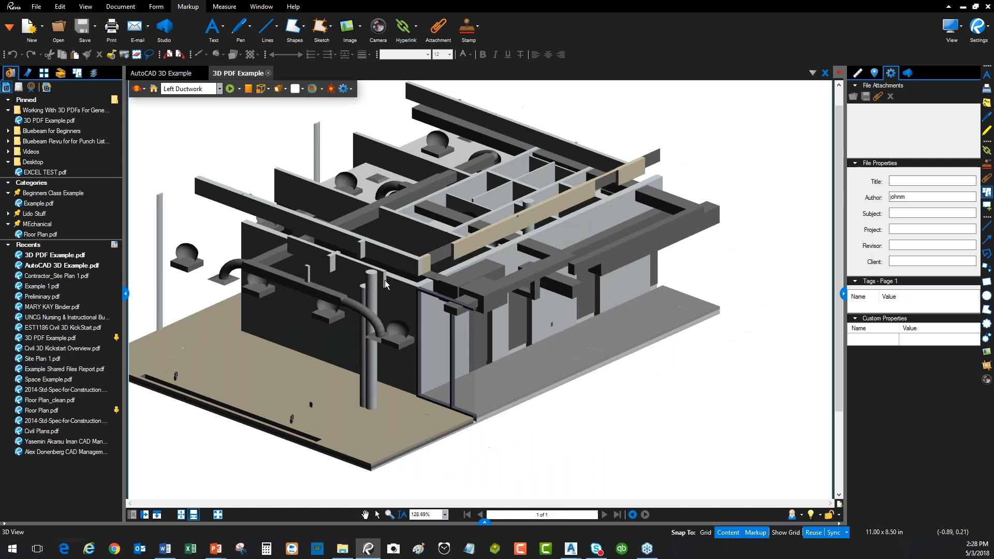
Inspect the metadata of the straight duct above the tan floor with wider property columns, clear the selection and view the ductwork from other angles.
left_click(327, 297)
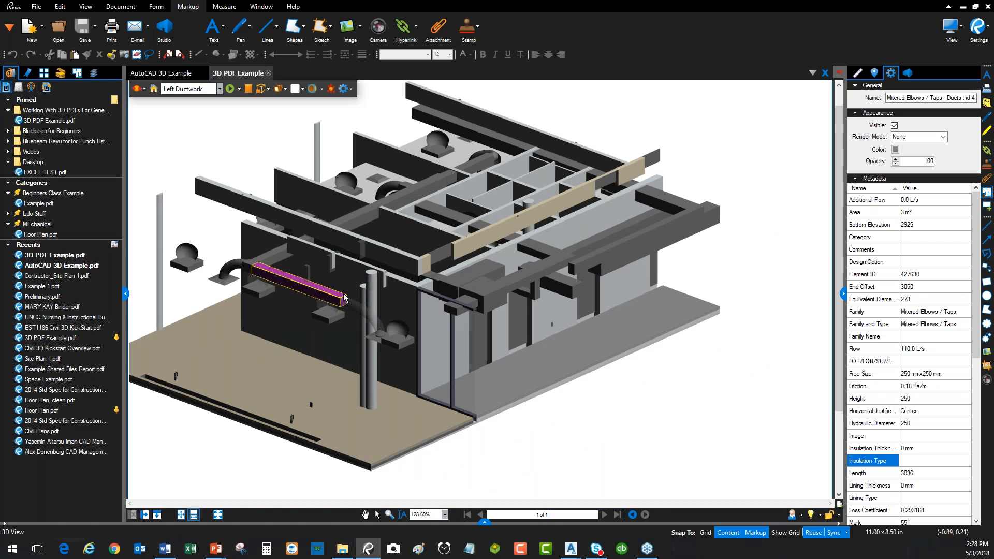
left_click_drag(845, 273, 760, 274)
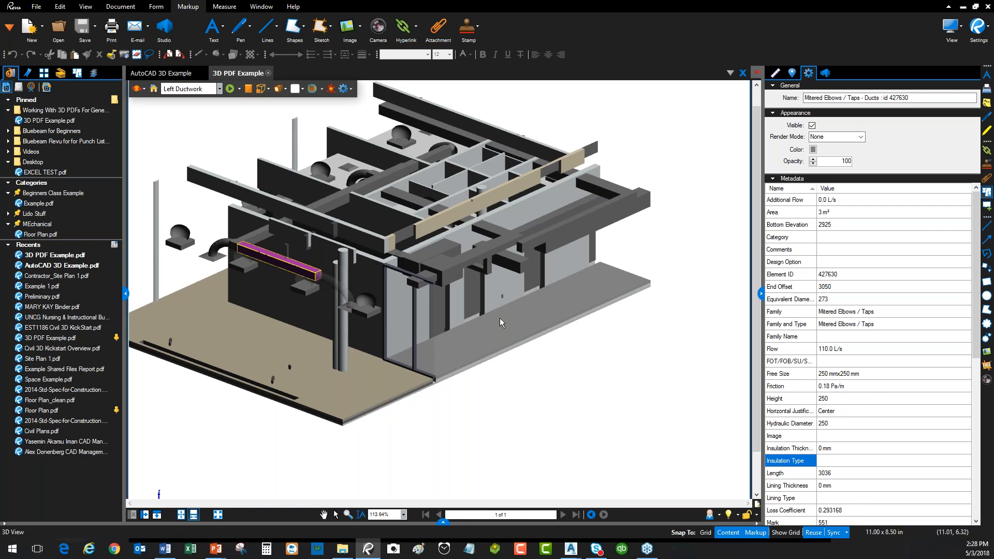
left_click(327, 418)
left_click(313, 426)
left_click_drag(289, 432, 607, 261)
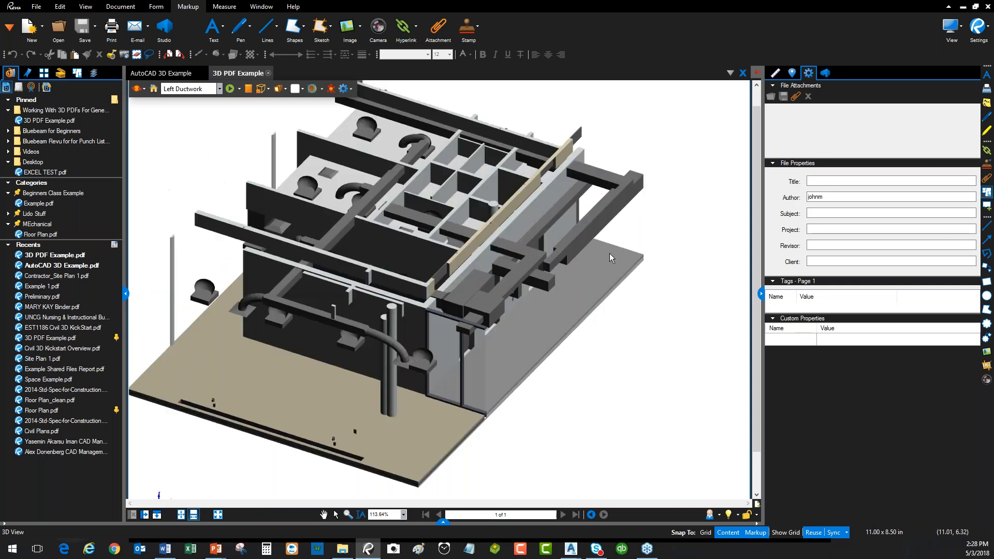
left_click_drag(399, 366, 382, 306)
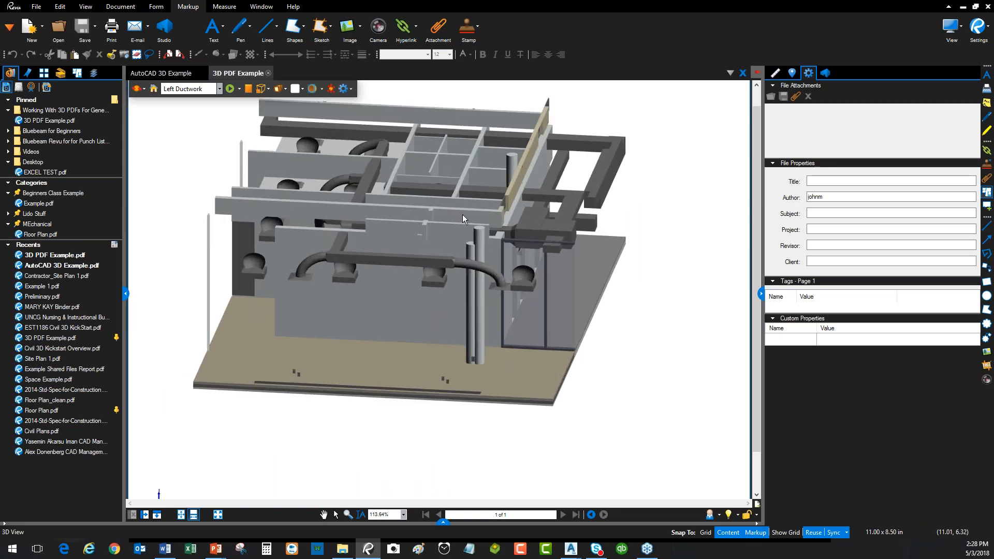
Minimize Revu and switch to the PowerPoint editing window of the presentation Using the Tools in Bluebeam Revu CAD.
left_click(963, 7)
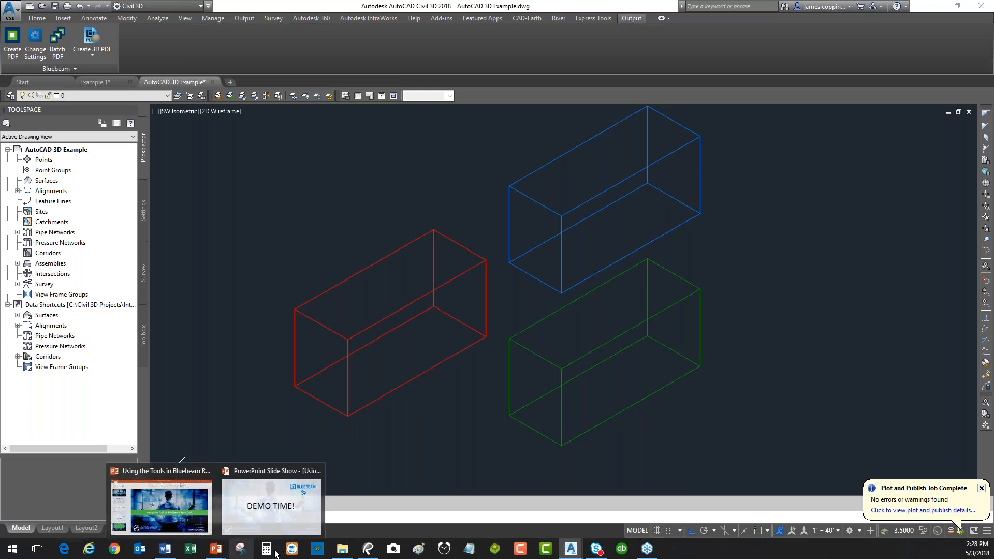
mouse_move(214, 556)
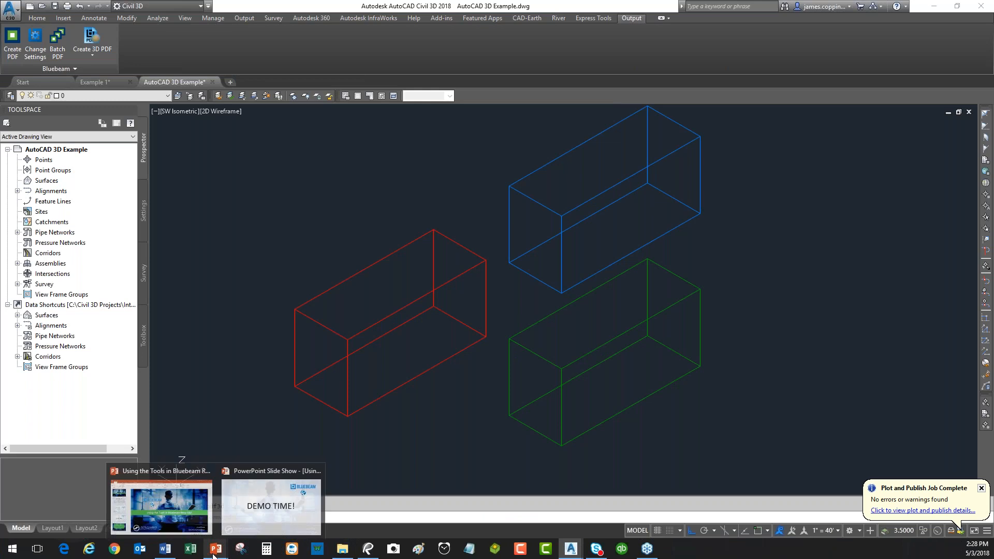
left_click(178, 526)
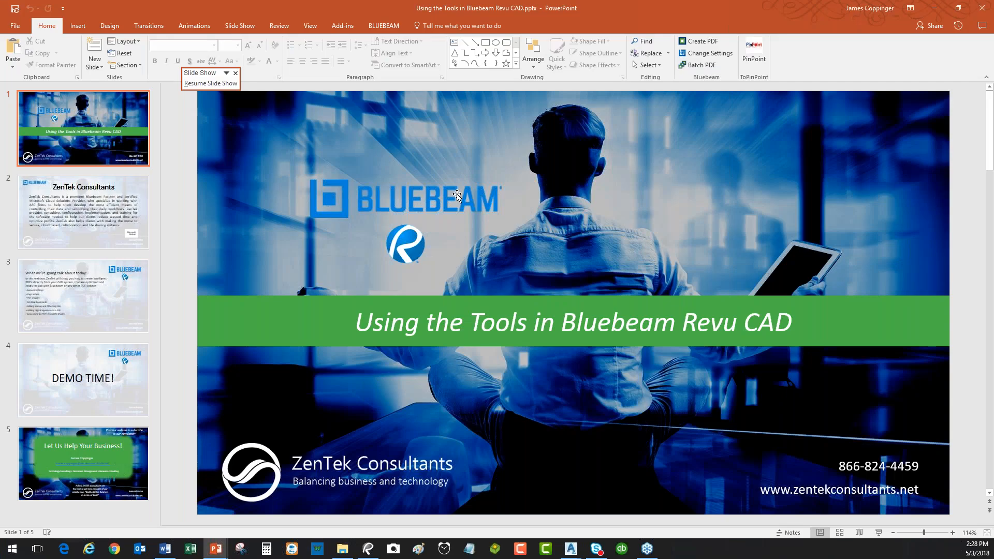